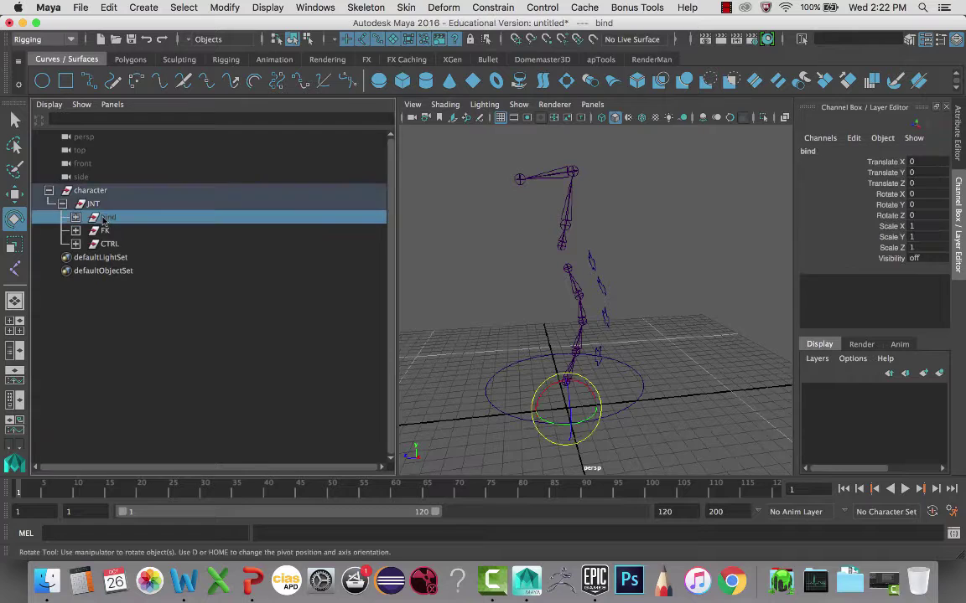
Duplicate the bind joint group and turn the copy's visibility on
{"action": "key", "text": "ctrl+d"}
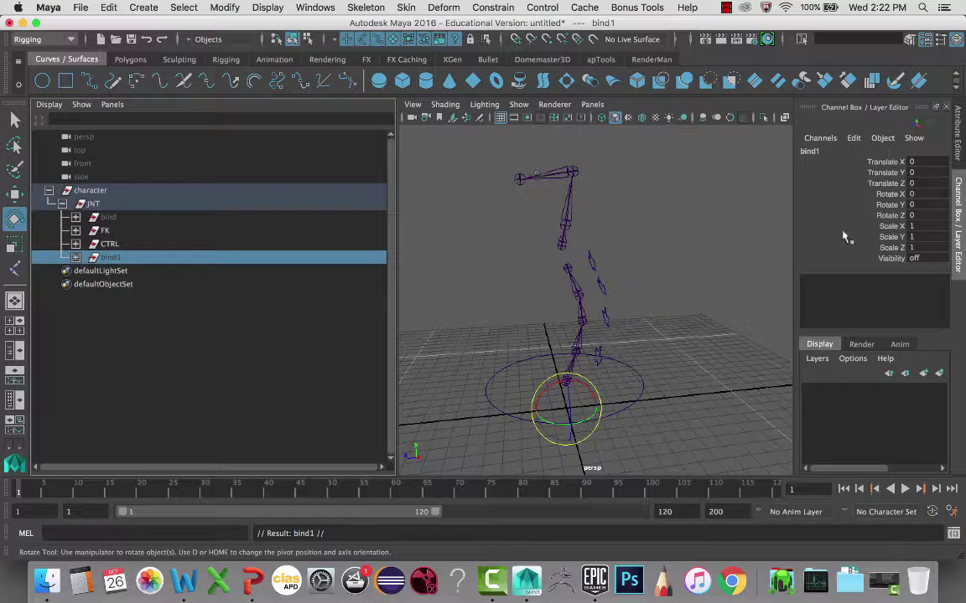
{"action": "left_click", "coordinate": [922, 259]}
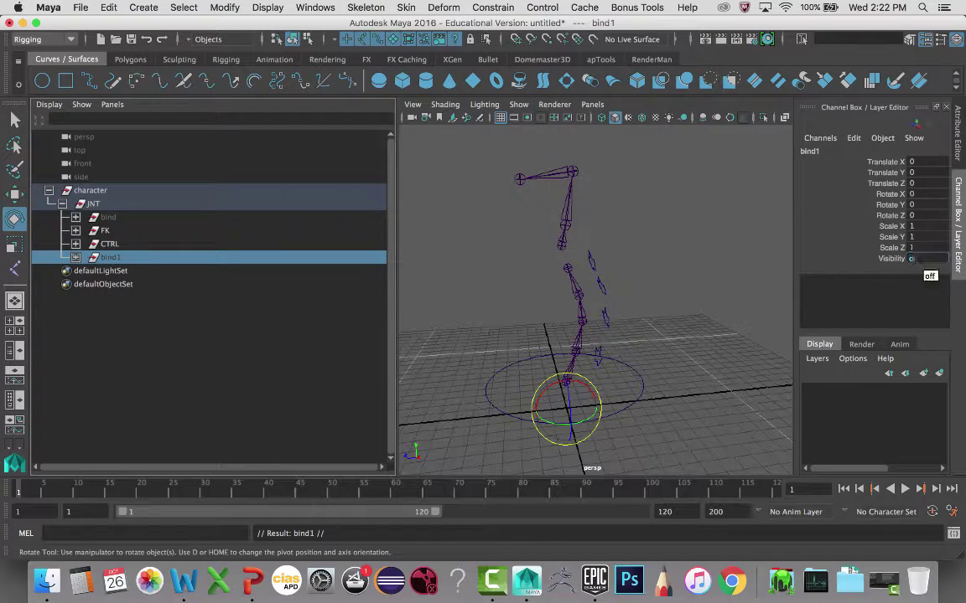
{"action": "type", "text": "o"}
{"action": "key", "text": "Return"}
{"action": "type", "text": "1"}
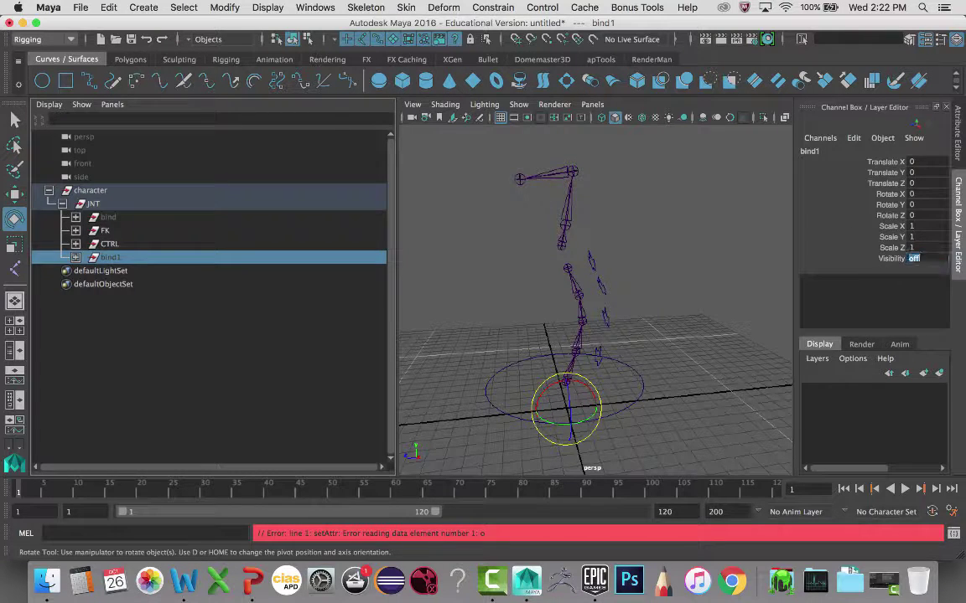
{"action": "key", "text": "Return"}
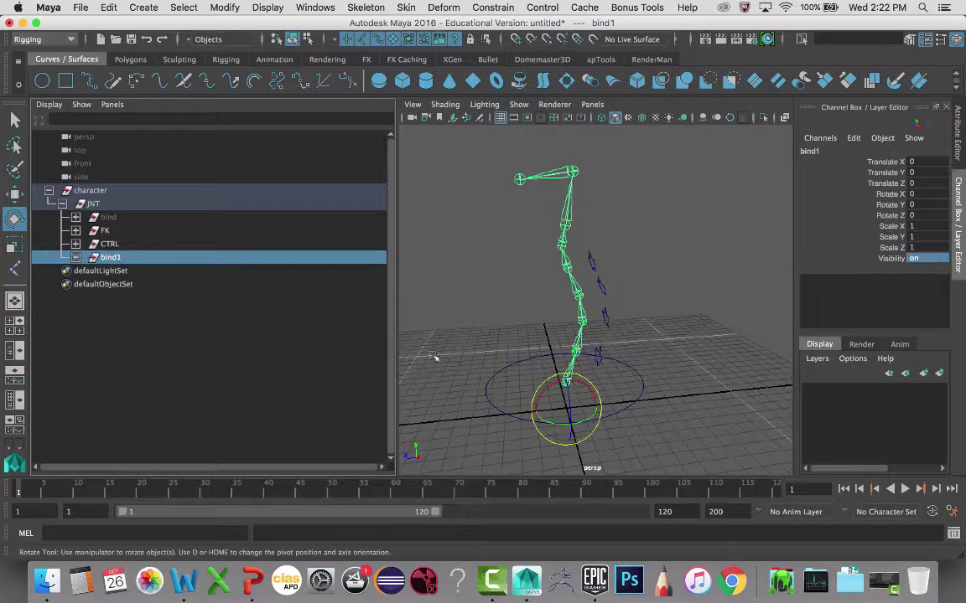
Turn off the visibility of the FK joint group
{"action": "left_click", "coordinate": [113, 217]}
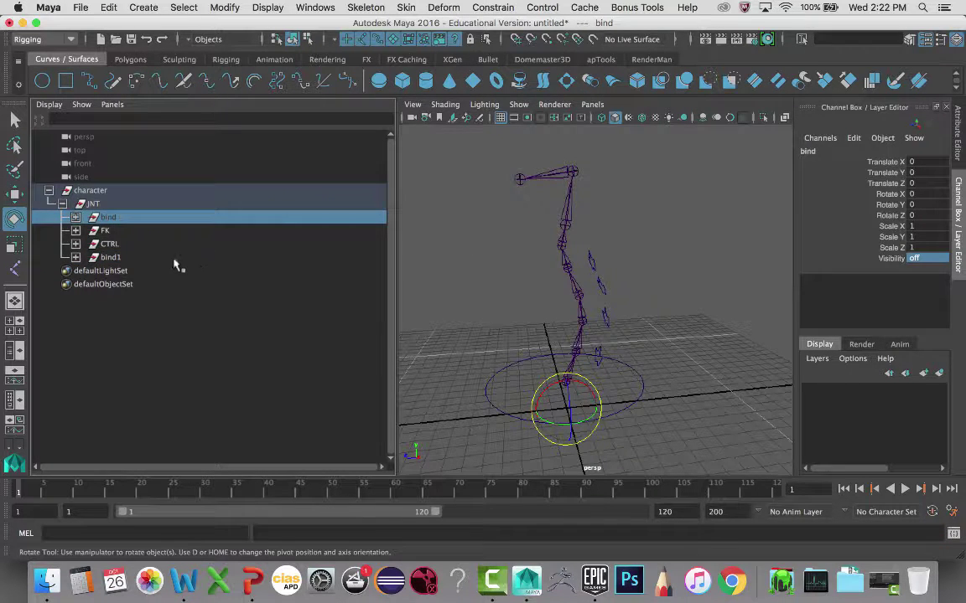
{"action": "left_click", "coordinate": [104, 230]}
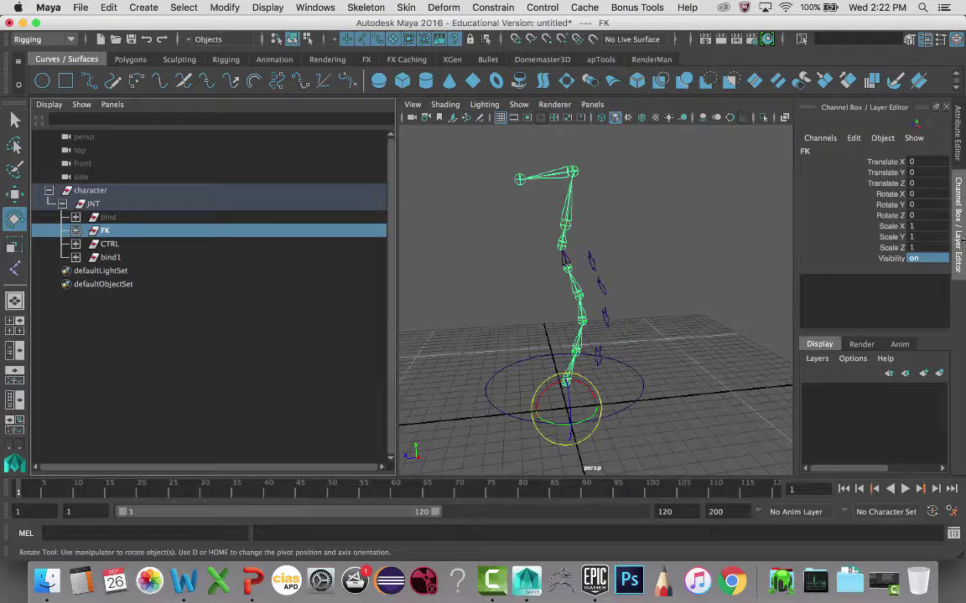
{"action": "left_click", "coordinate": [923, 258]}
{"action": "type", "text": "0"}
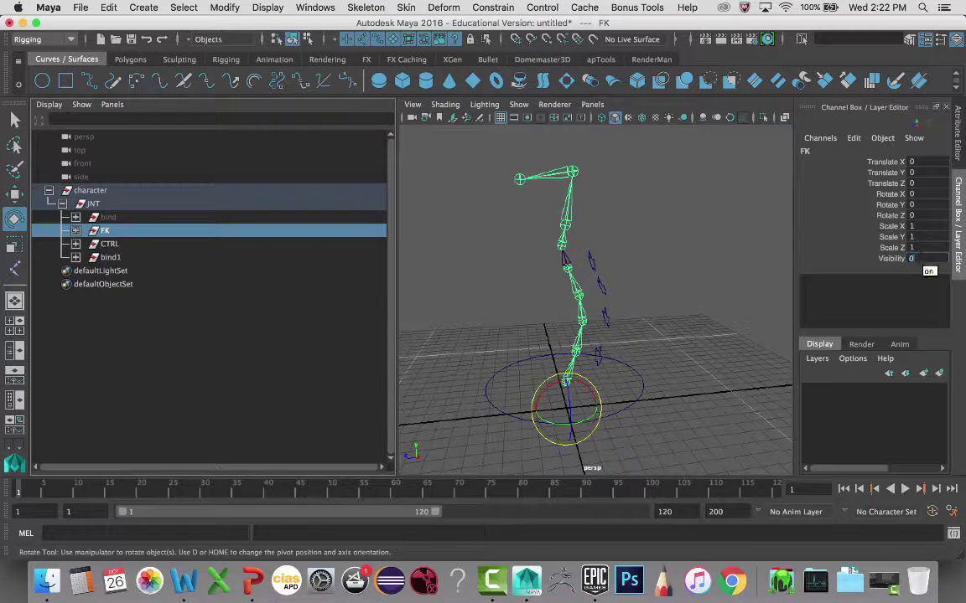
{"action": "key", "text": "Return"}
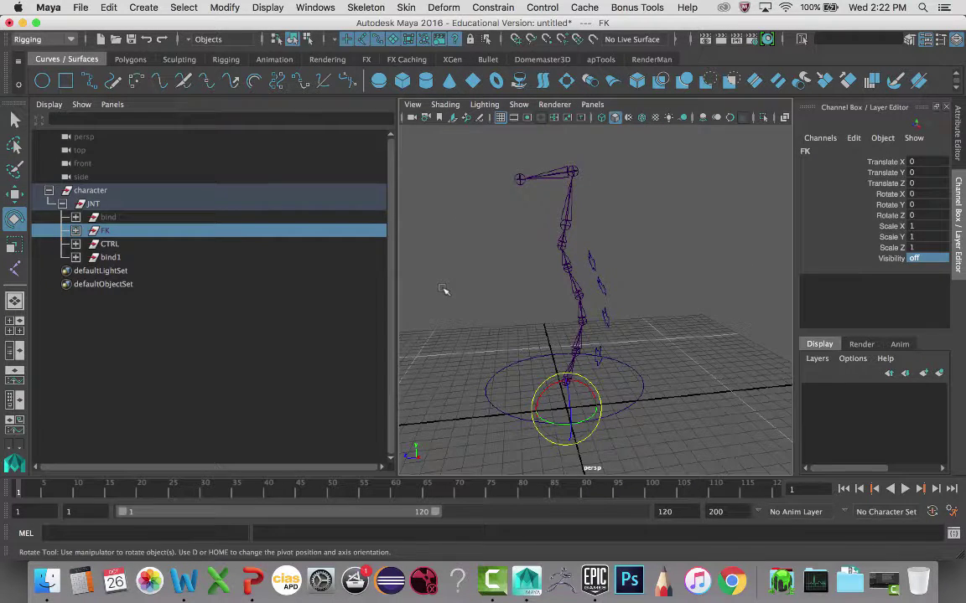
{"action": "mouse_move", "coordinate": [446, 293]}
{"action": "left_mouse_down", "text": "alt"}
{"action": "mouse_move", "coordinate": [491, 275]}
{"action": "mouse_move", "coordinate": [462, 301]}
{"action": "mouse_move", "coordinate": [511, 299]}
{"action": "mouse_move", "coordinate": [433, 299]}
{"action": "left_mouse_up", "text": "alt"}
Replace "bind" with "anim_IK" in all names of the duplicated bind1 hierarchy, and rename its top group anim_IK
{"action": "left_click", "coordinate": [112, 257]}
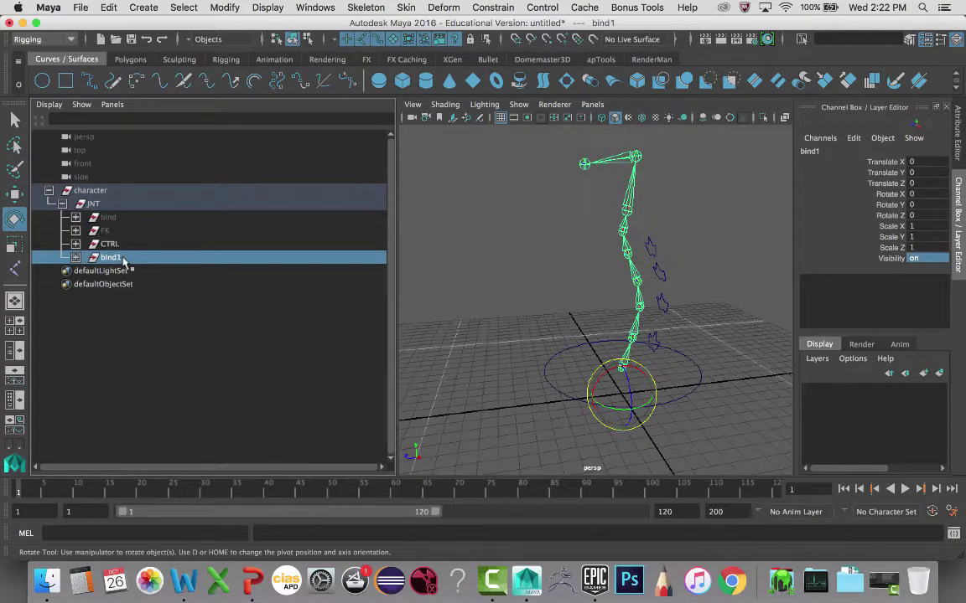
{"action": "left_click", "coordinate": [75, 257], "text": "shift"}
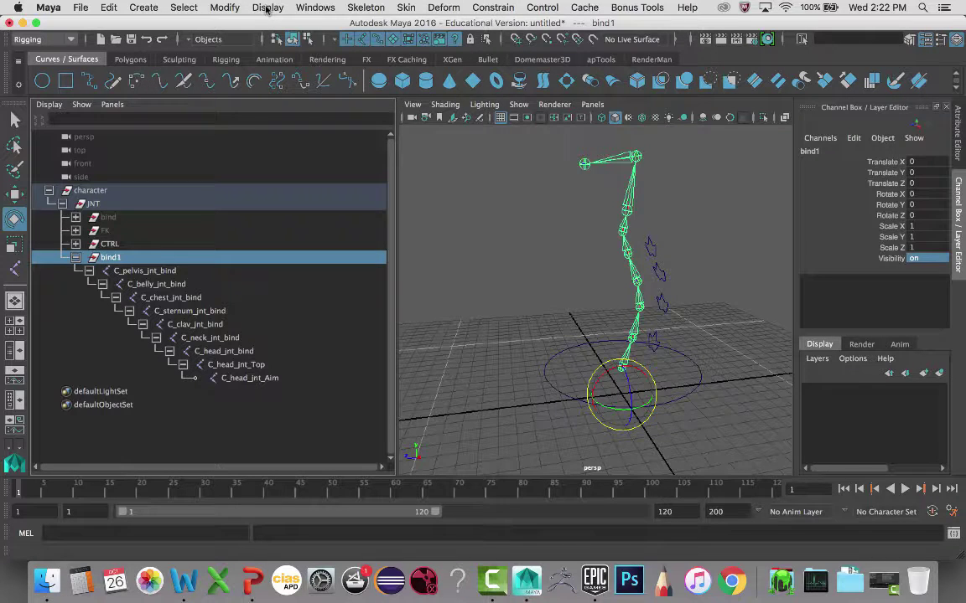
{"action": "left_click", "coordinate": [266, 8]}
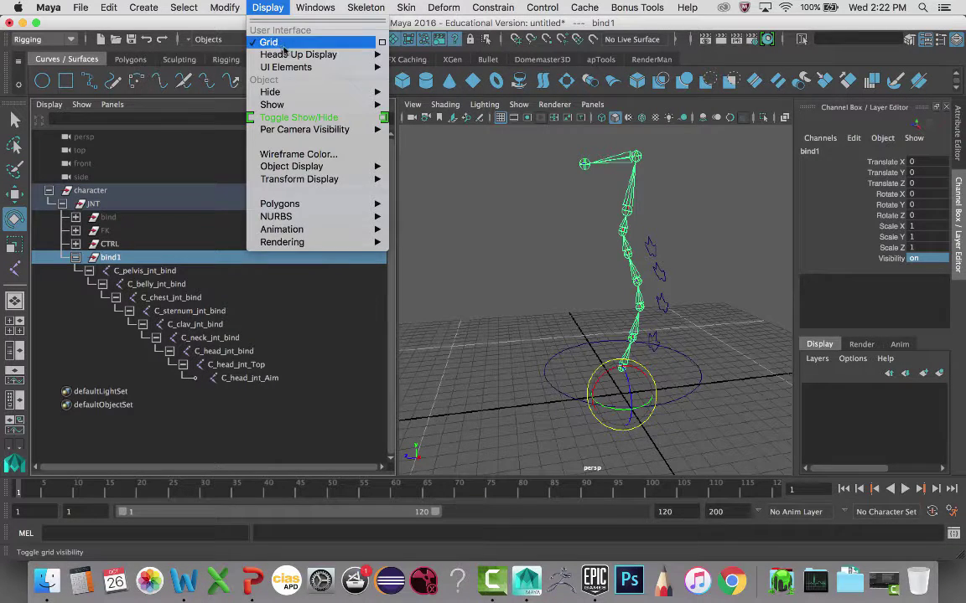
{"action": "mouse_move", "coordinate": [237, 7]}
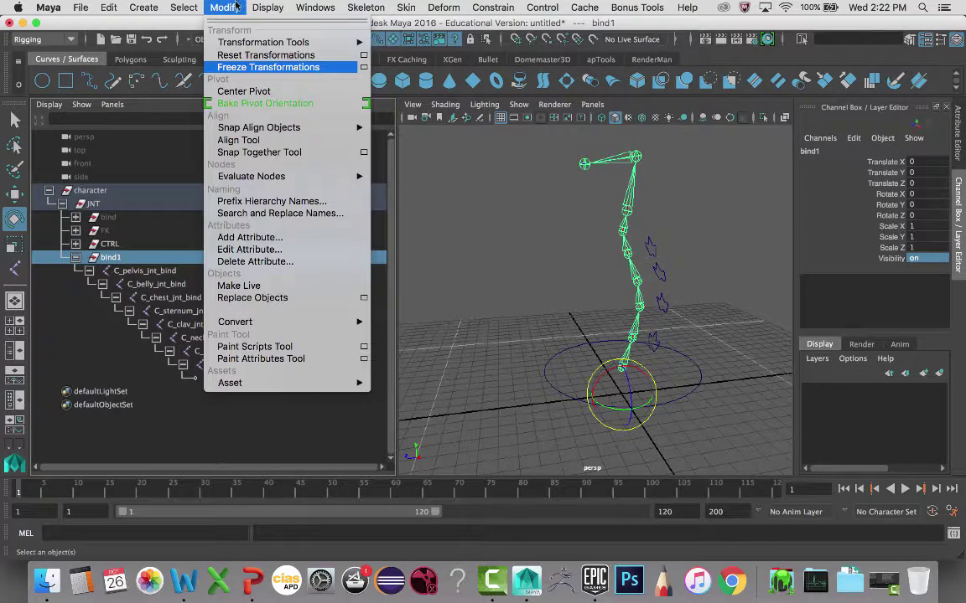
{"action": "left_click", "coordinate": [251, 213]}
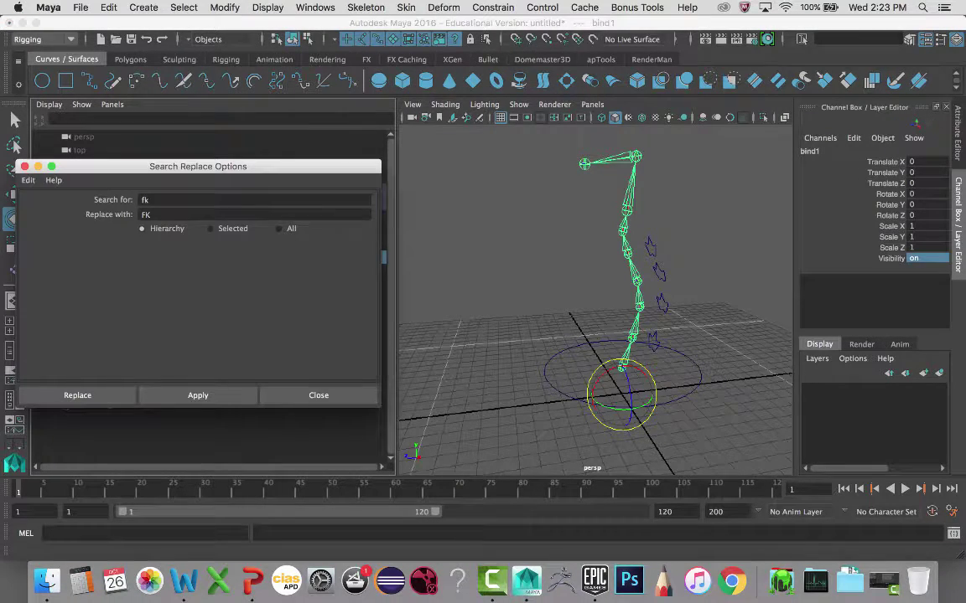
{"action": "left_click_drag", "start_coordinate": [230, 166], "coordinate": [338, 218]}
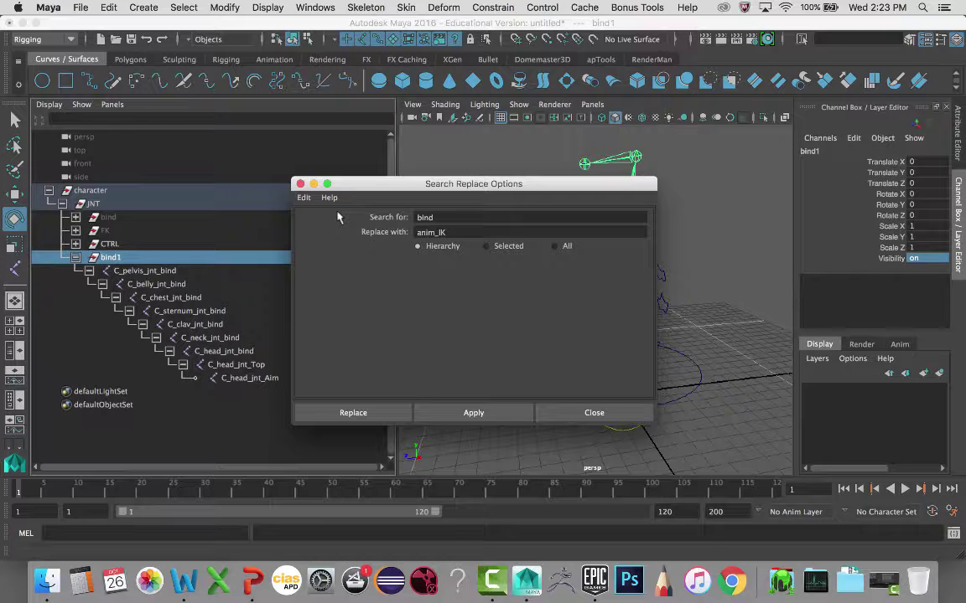
{"action": "left_click", "coordinate": [471, 412]}
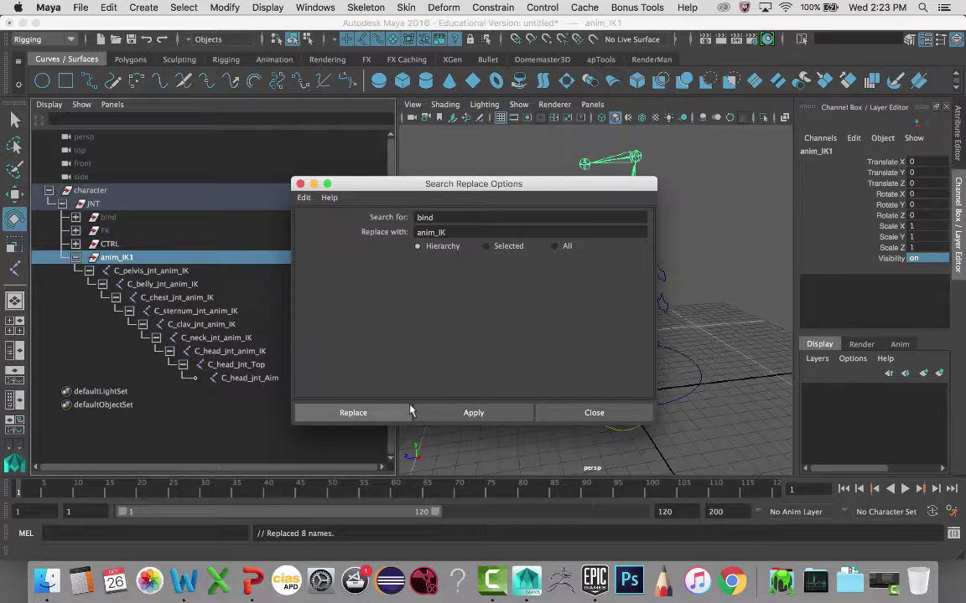
{"action": "left_click", "coordinate": [300, 184]}
{"action": "double_click", "coordinate": [125, 257]}
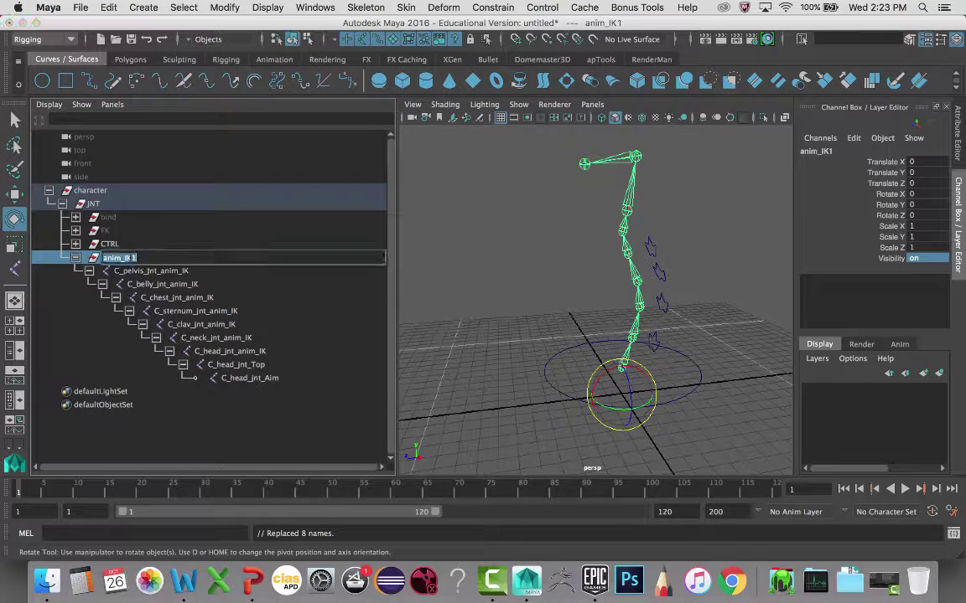
{"action": "key", "text": "Return"}
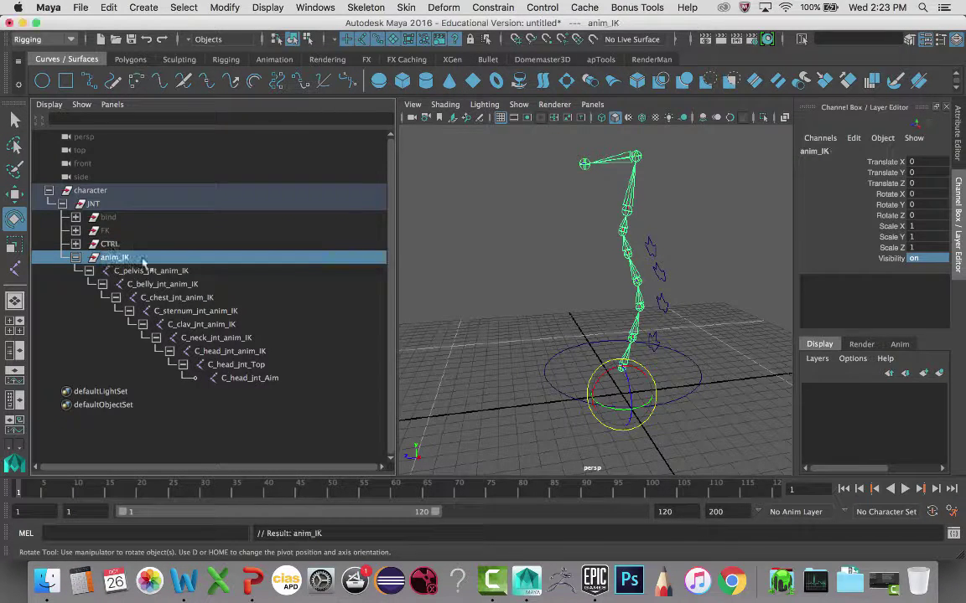
Rename the C_head_jnt_Top joint in the anim_IK chain to C_head_jnt_Top_anim
{"action": "double_click", "coordinate": [260, 365]}
{"action": "key", "text": "Right"}
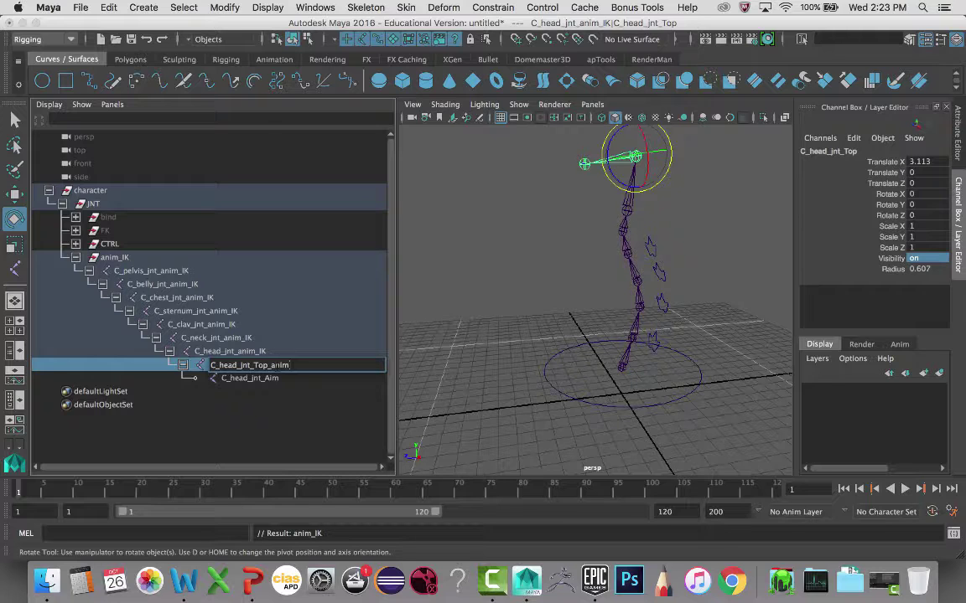
{"action": "key", "text": "Return"}
Delete C_neck_jnt_anim_IK with all its child joints from the IK chain, and collapse the anim_IK group
{"action": "left_click", "coordinate": [210, 353]}
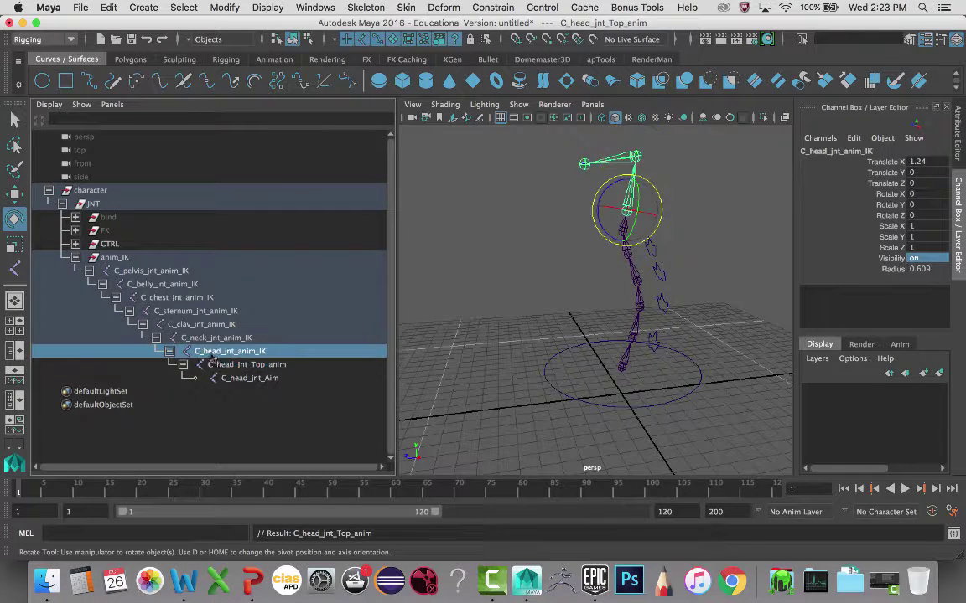
{"action": "left_click", "coordinate": [215, 338]}
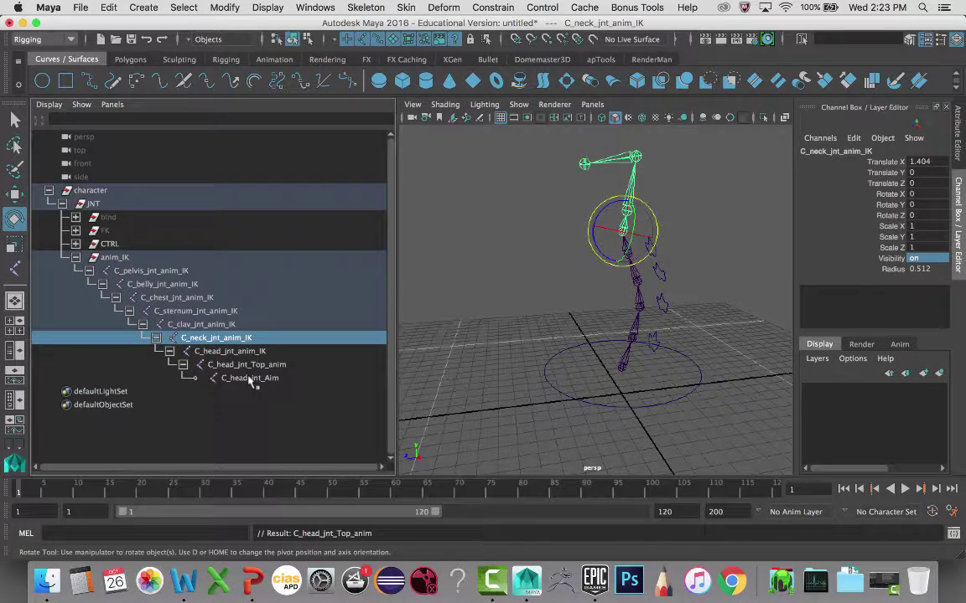
{"action": "key", "text": "Delete"}
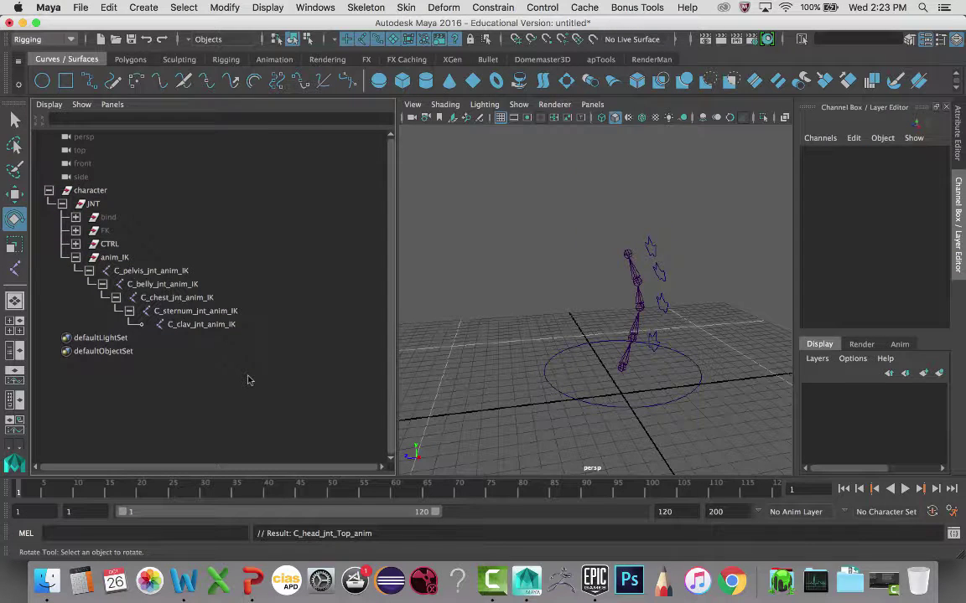
{"action": "left_click", "coordinate": [144, 271]}
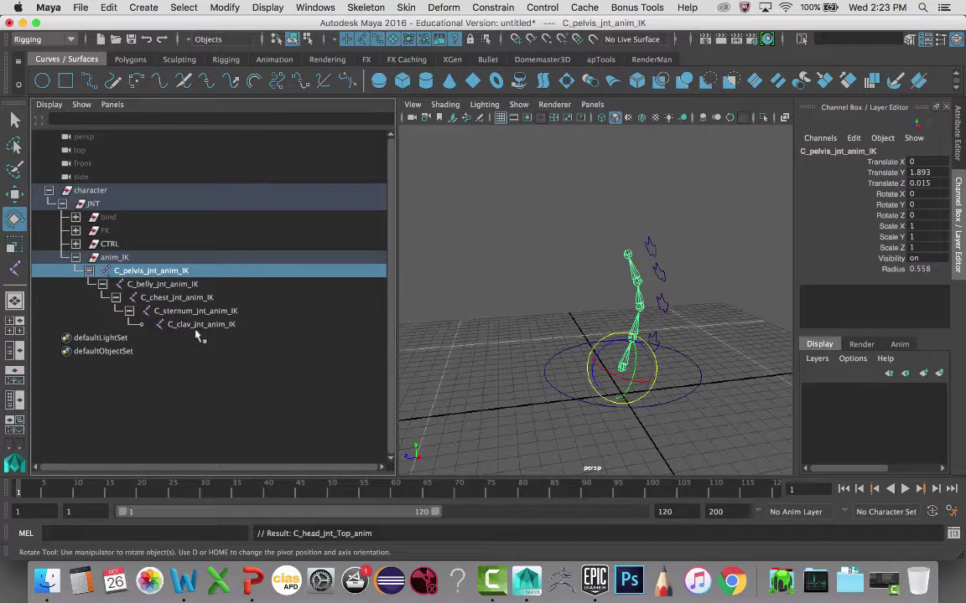
{"action": "left_click", "coordinate": [199, 327], "text": "shift"}
{"action": "left_click", "coordinate": [75, 257]}
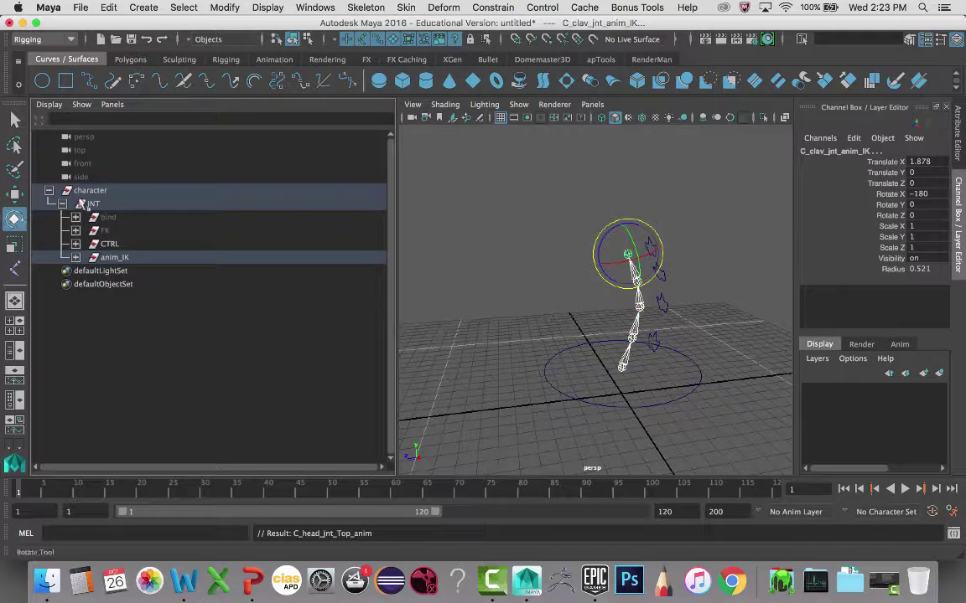
Put C_Pelvis_CTRL_ZERO under CTRL into a new group named spine_FK_Ctrls
{"action": "left_click", "coordinate": [76, 244]}
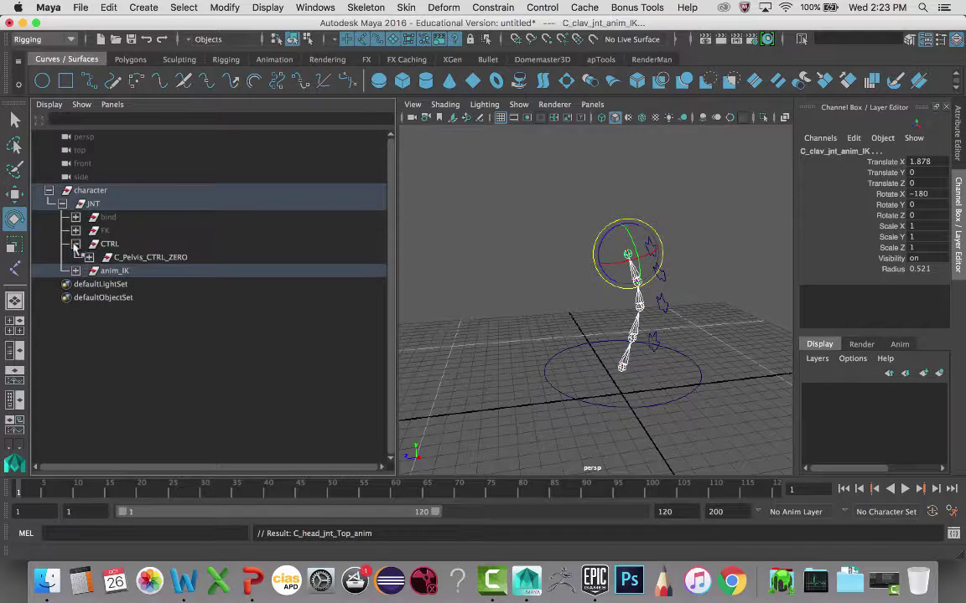
{"action": "left_click", "coordinate": [143, 259]}
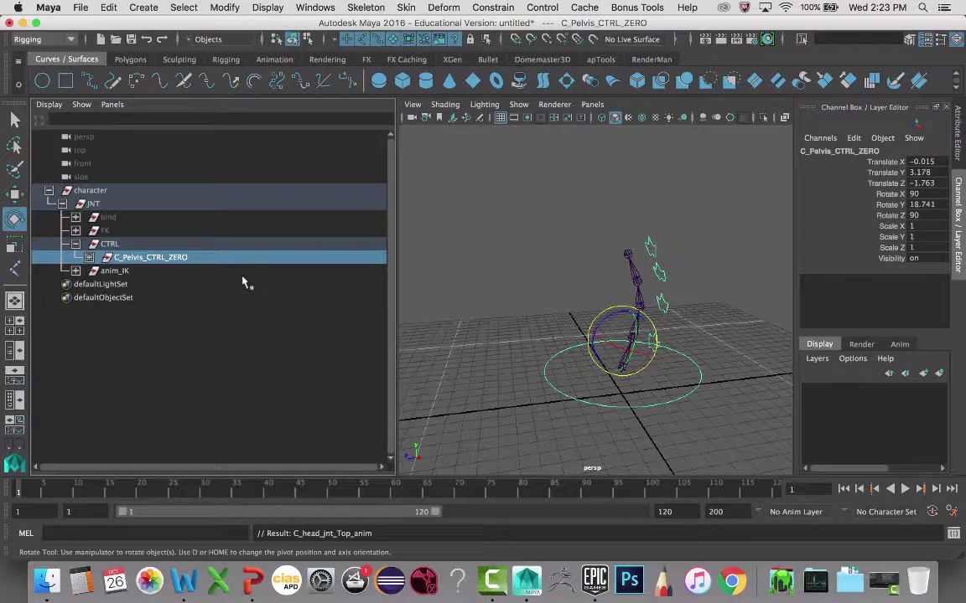
{"action": "key", "text": "ctrl+g"}
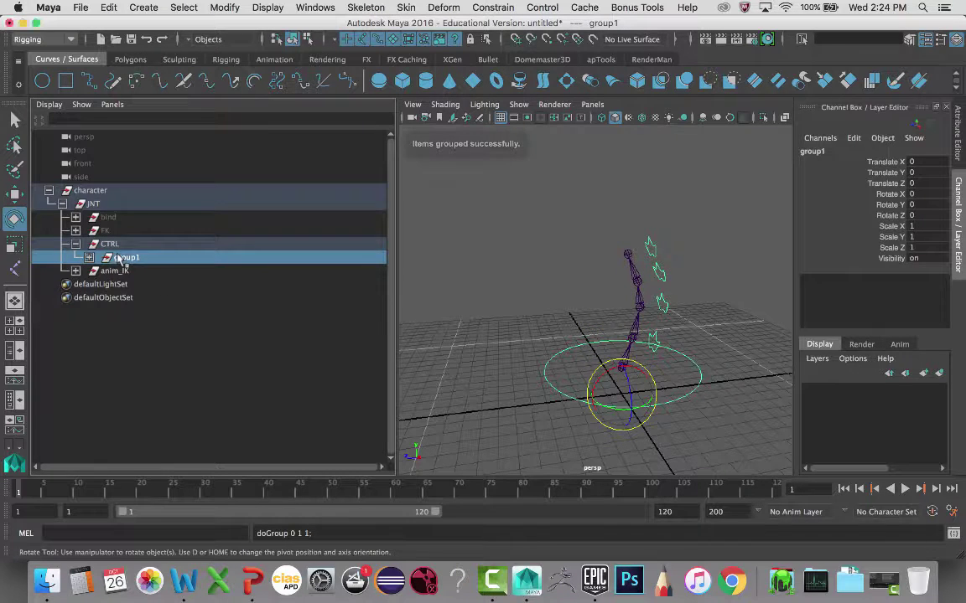
{"action": "double_click", "coordinate": [130, 258]}
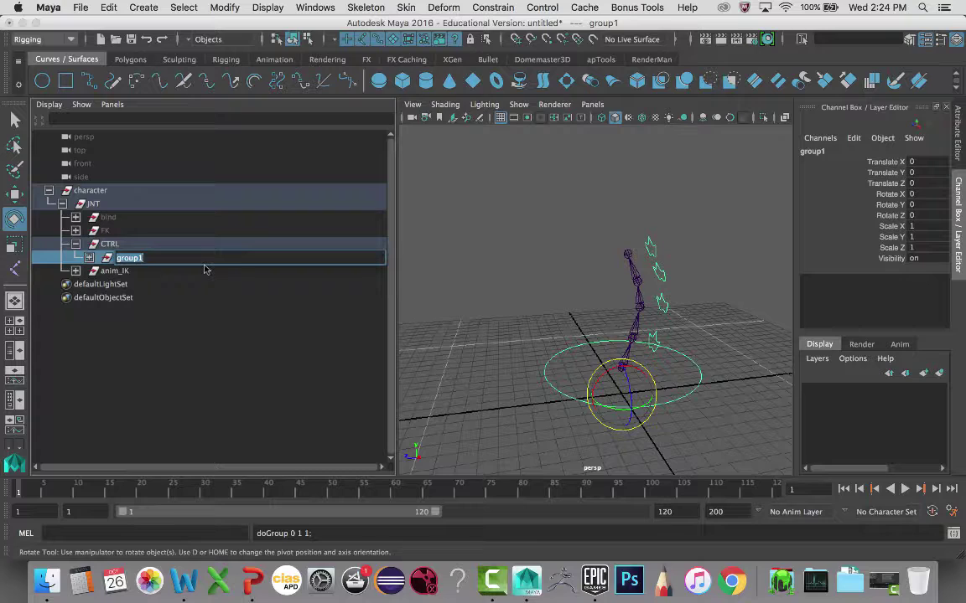
{"action": "type", "text": "spine_FK_Ctrls"}
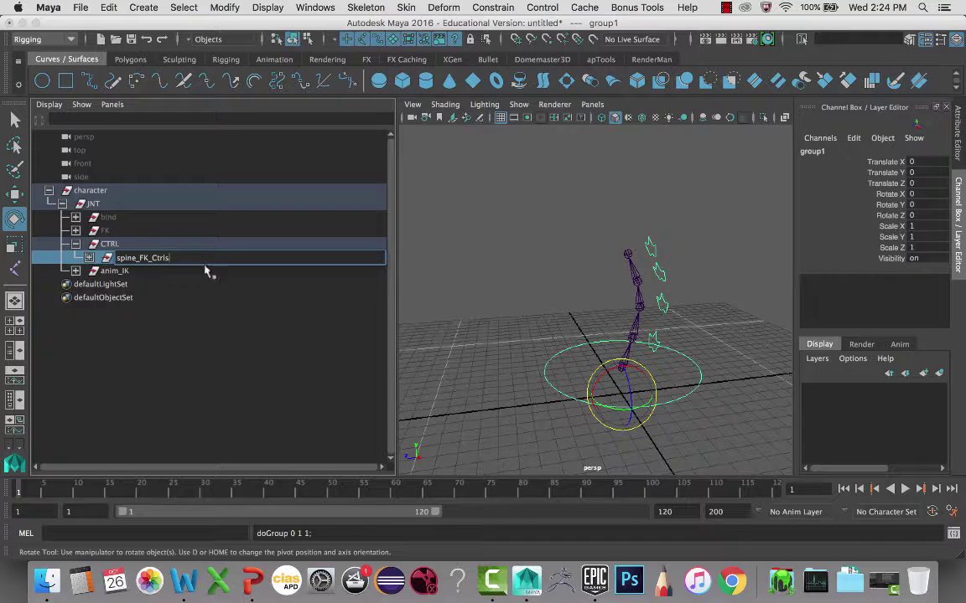
{"action": "key", "text": "Return"}
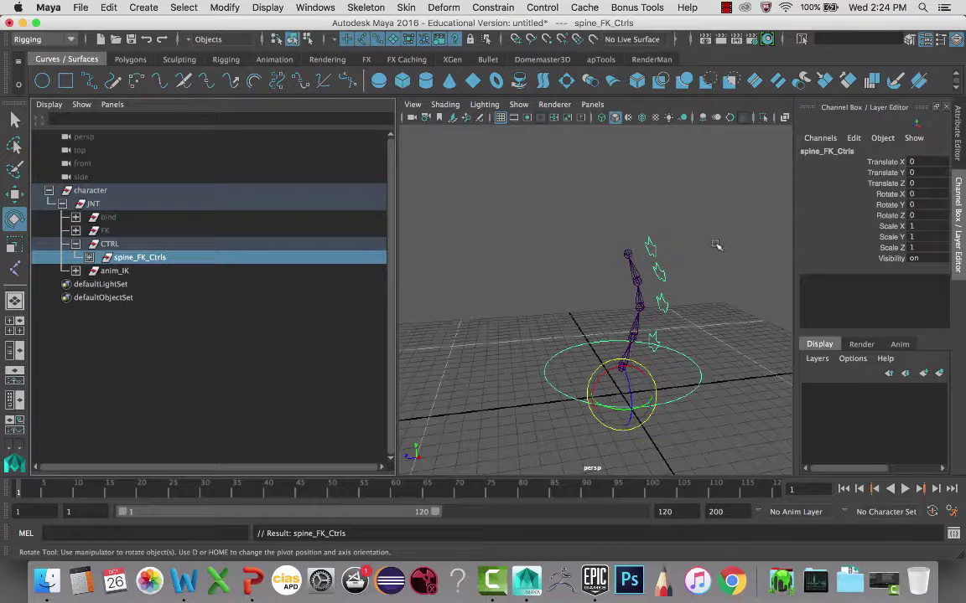
Turn off the visibility of the spine_FK_Ctrls group
{"action": "left_click", "coordinate": [916, 259]}
{"action": "type", "text": "0"}
{"action": "key", "text": "Return"}
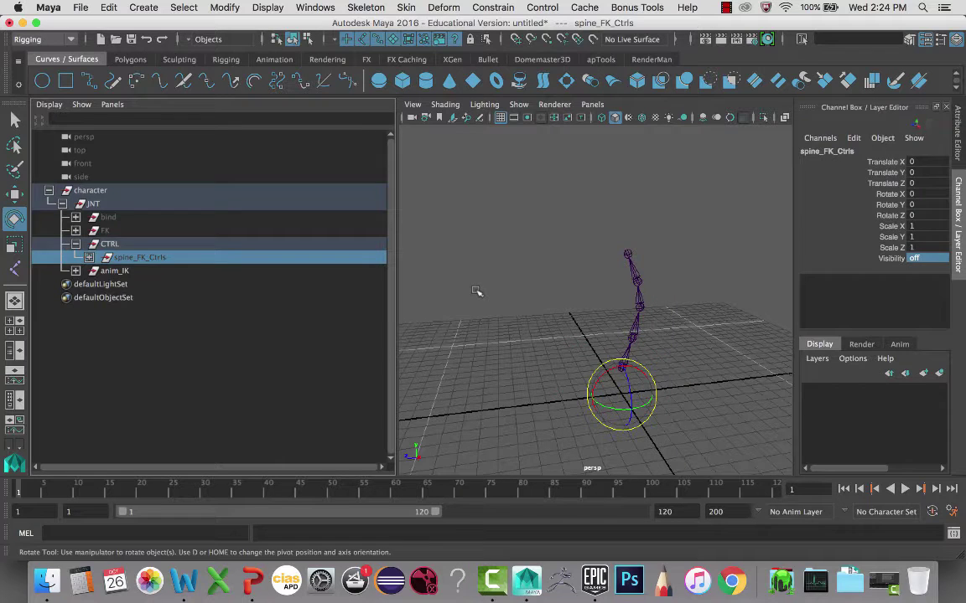
{"action": "left_click", "coordinate": [477, 292]}
{"action": "middle_click_drag", "start_coordinate": [597, 340], "coordinate": [544, 297], "text": "alt"}
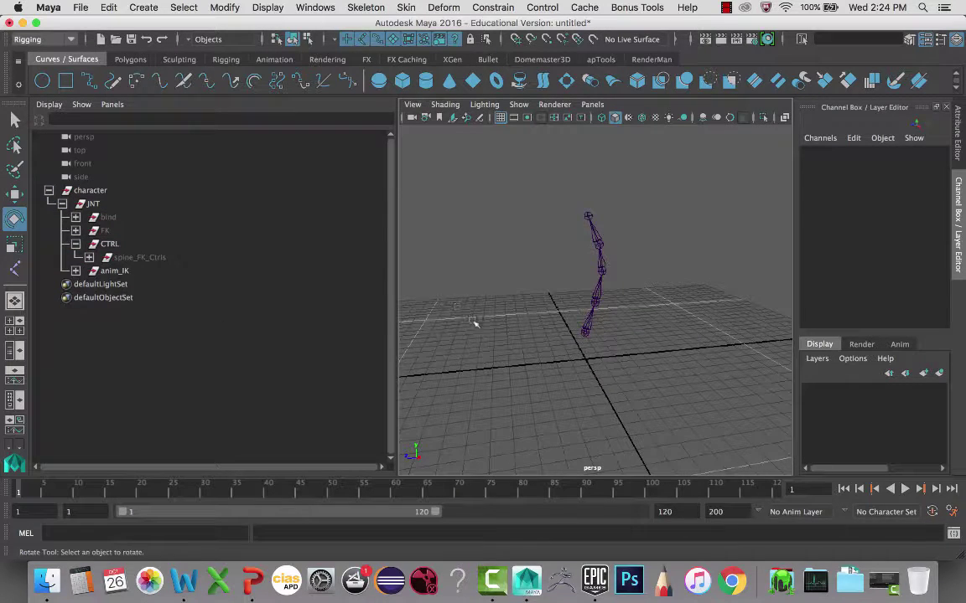
Examine the anim_IK chain in the perspective view, selecting its clavicle end joint and its pelvis root joint in turn
{"action": "left_click", "coordinate": [111, 271]}
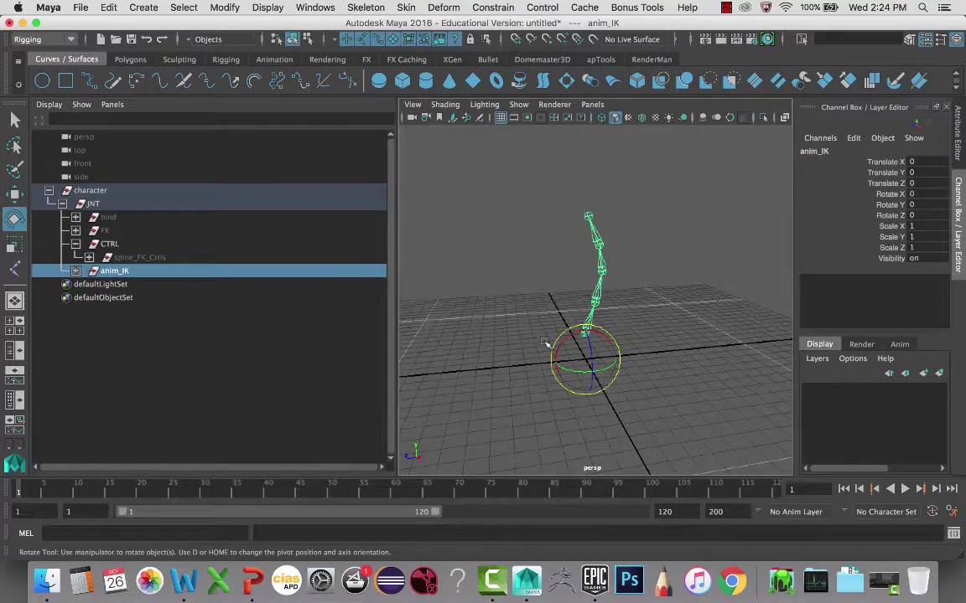
{"action": "left_click_drag", "start_coordinate": [544, 342], "coordinate": [646, 280], "text": "alt"}
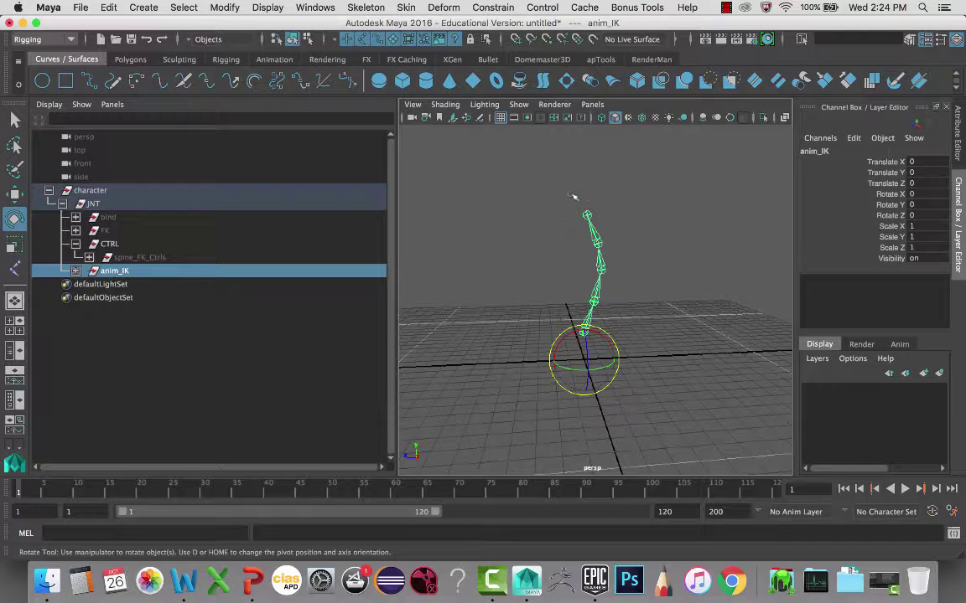
{"action": "left_click", "coordinate": [585, 214]}
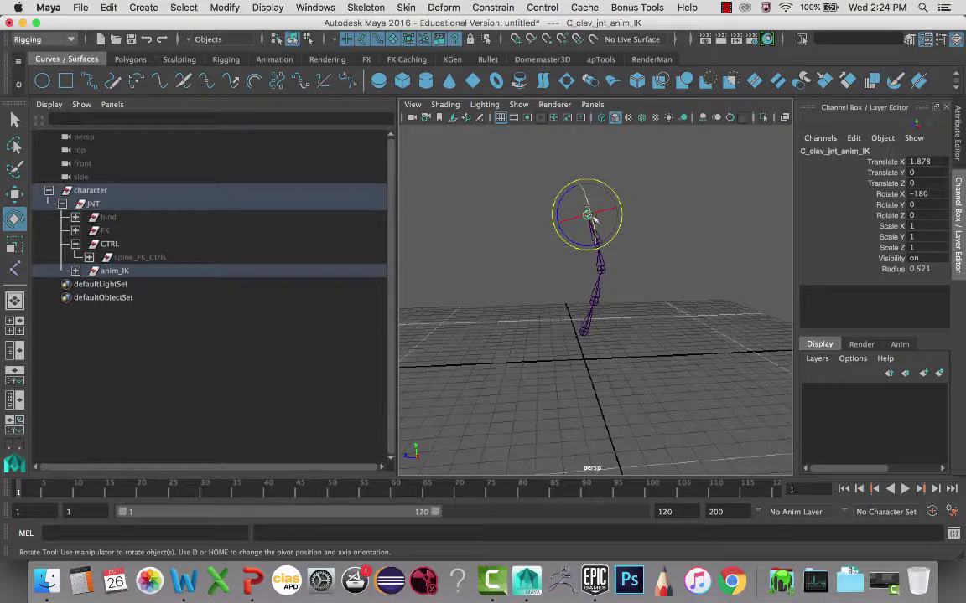
{"action": "left_click", "coordinate": [586, 339]}
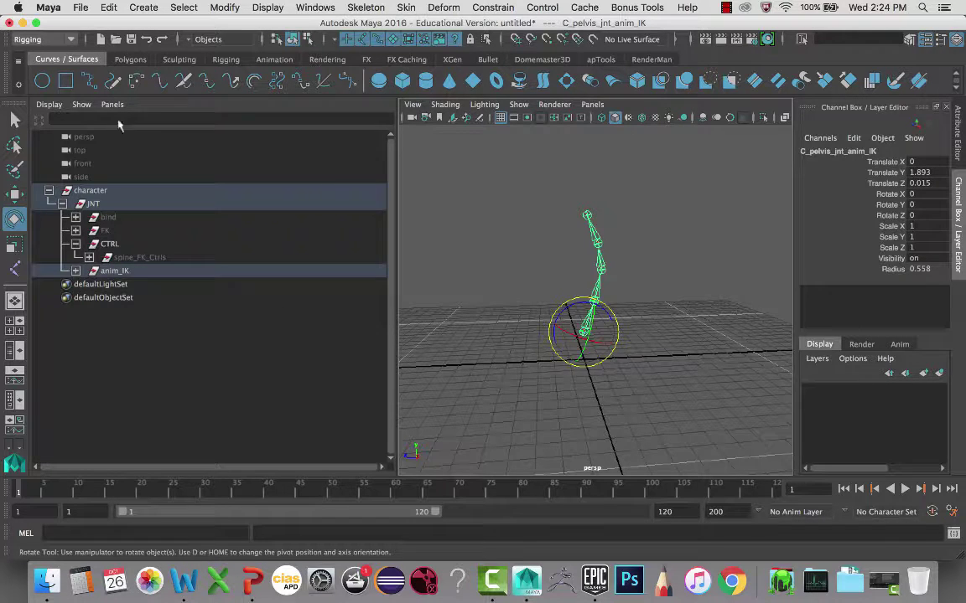
Create a polygon cube and move it along Z to about 3.46, clear of the joint chain
{"action": "left_click", "coordinate": [214, 59]}
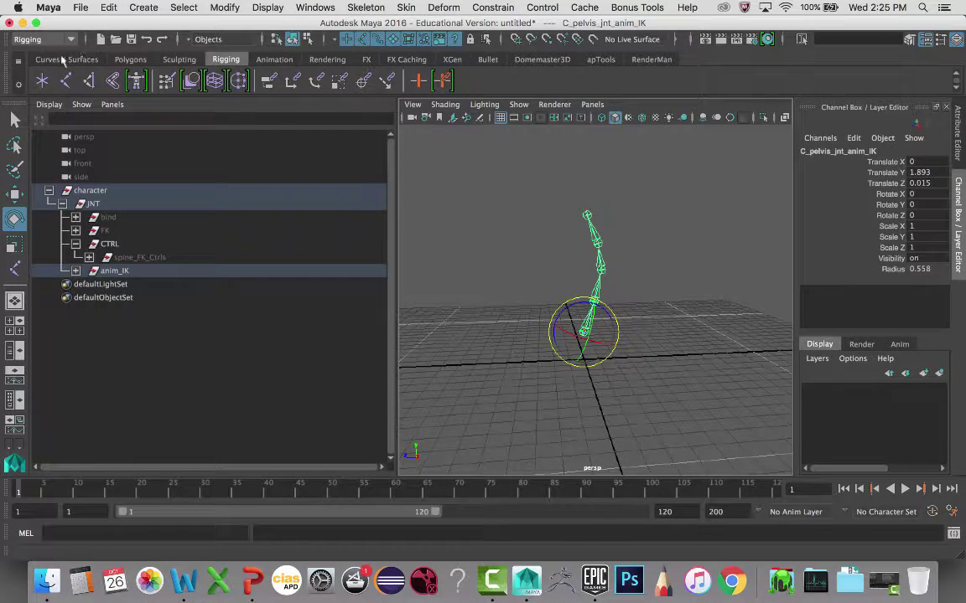
{"action": "left_click", "coordinate": [130, 59]}
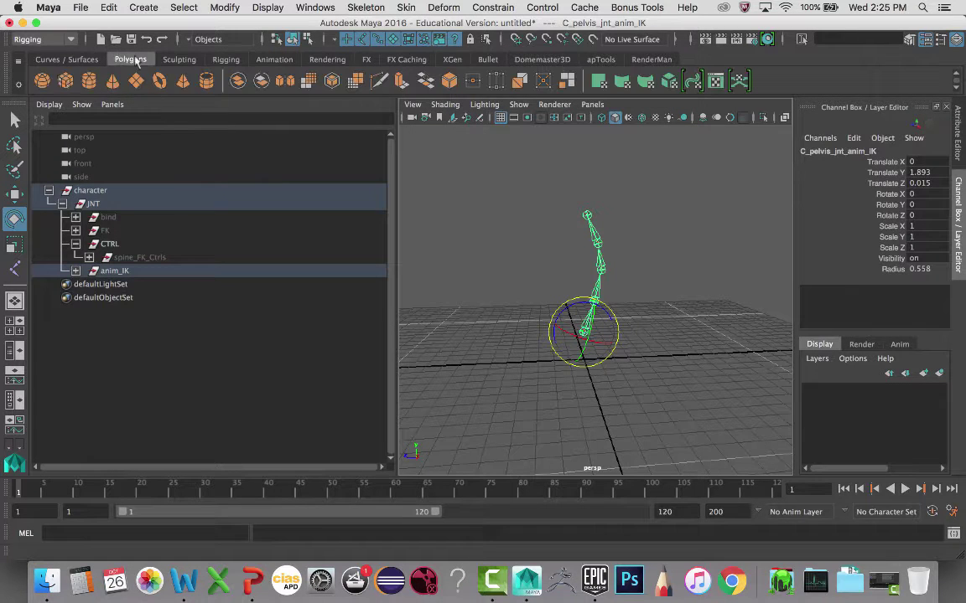
{"action": "left_click", "coordinate": [66, 80]}
{"action": "middle_click_drag", "start_coordinate": [513, 333], "coordinate": [454, 332], "text": "alt"}
{"action": "key", "text": "w"}
{"action": "left_click_drag", "start_coordinate": [496, 360], "coordinate": [439, 361]}
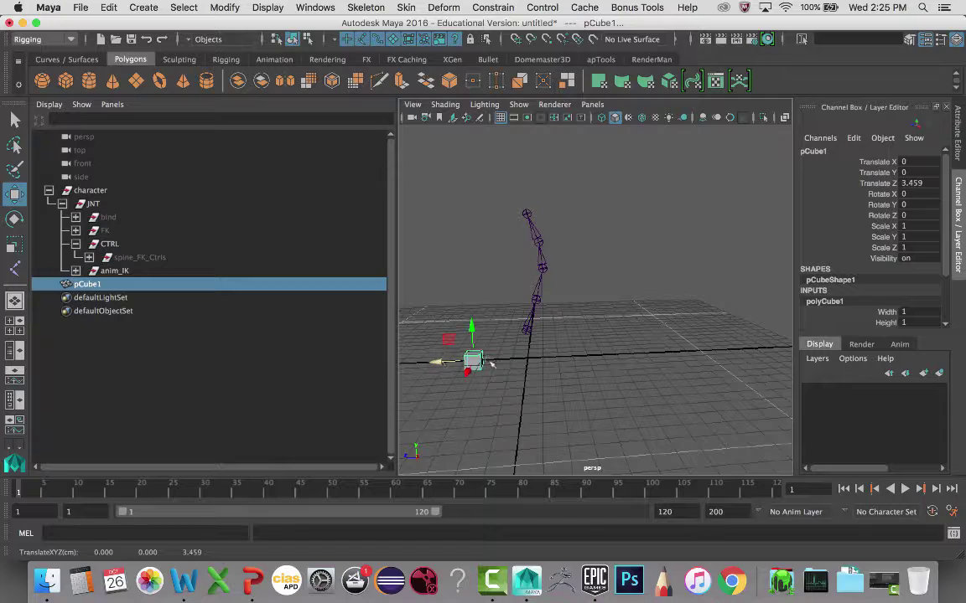
Activate the CV Curve Tool with curve degree 1 Linear, then close its tool settings
{"action": "middle_click_drag", "start_coordinate": [501, 361], "coordinate": [637, 282], "text": "alt"}
{"action": "scroll", "coordinate": [629, 355], "scroll_direction": "up", "scroll_amount": 5}
{"action": "left_click_drag", "start_coordinate": [637, 283], "coordinate": [517, 313], "text": "alt"}
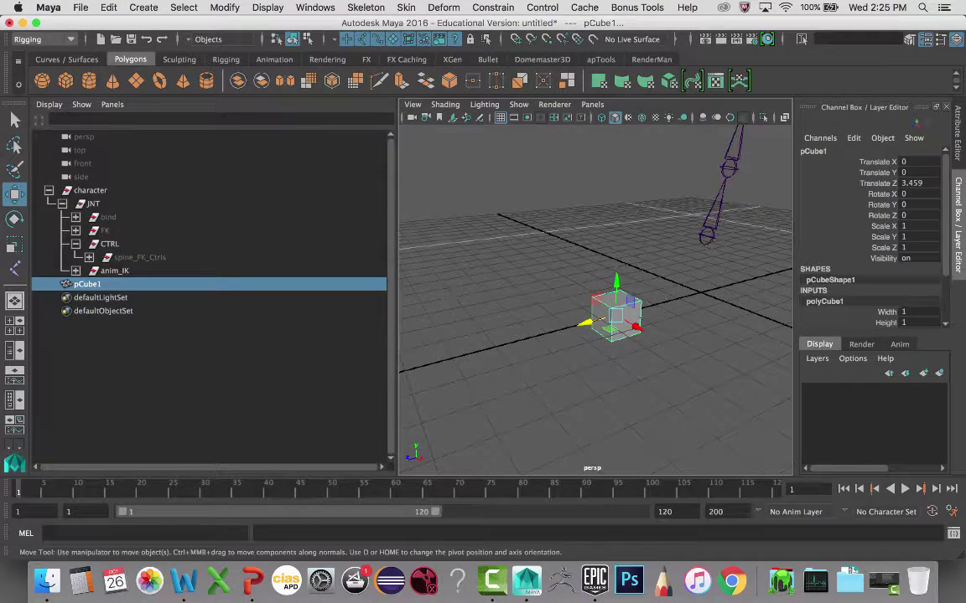
{"action": "left_click", "coordinate": [78, 60]}
{"action": "left_click", "coordinate": [178, 7]}
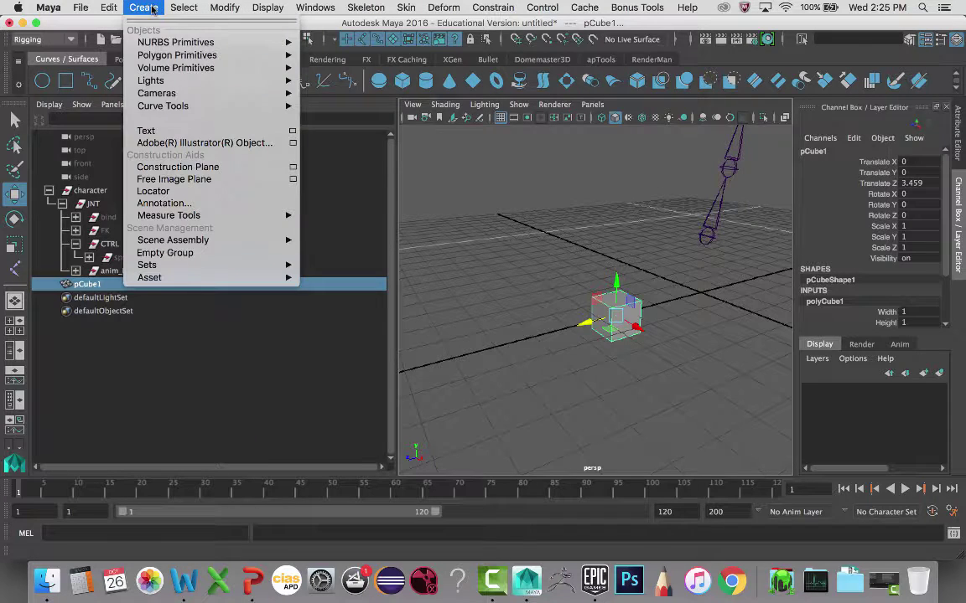
{"action": "mouse_move", "coordinate": [195, 82]}
{"action": "mouse_move", "coordinate": [219, 107]}
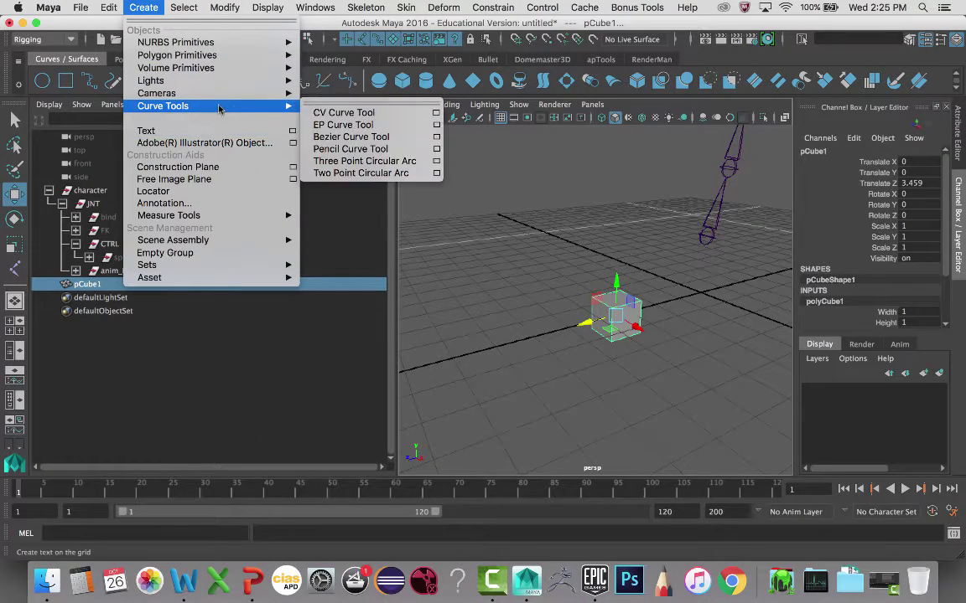
{"action": "left_click", "coordinate": [435, 112]}
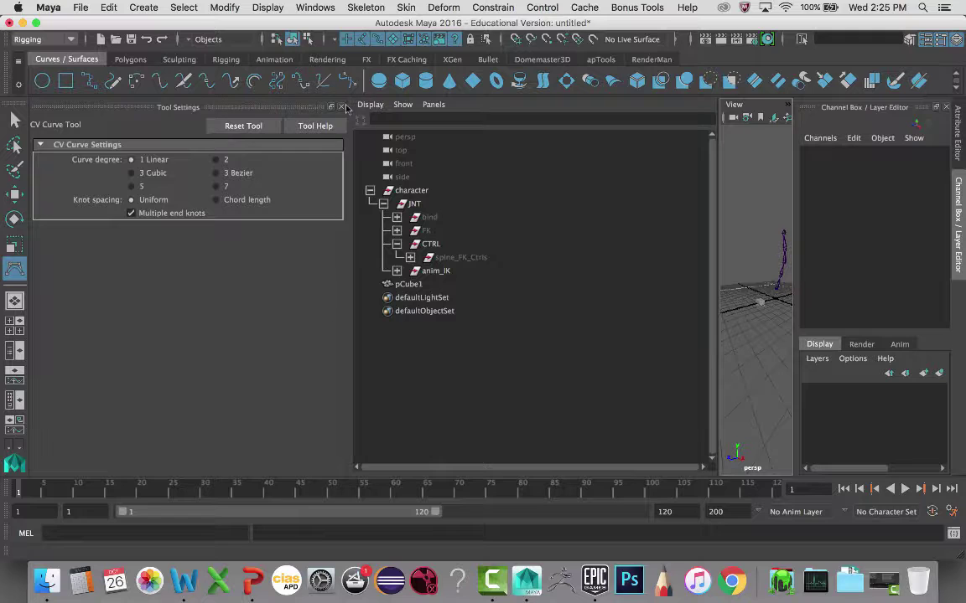
{"action": "left_click", "coordinate": [342, 108]}
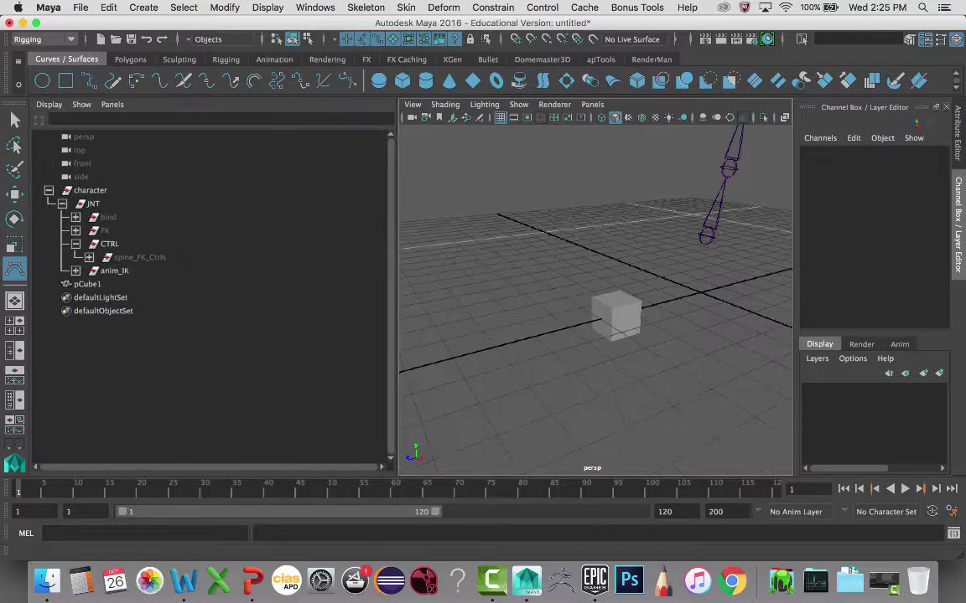
Trace all edges of the cube with one continuous linear curve snapped to its corners, and complete the curve
{"action": "left_click", "coordinate": [612, 308]}
{"action": "left_click", "coordinate": [637, 299]}
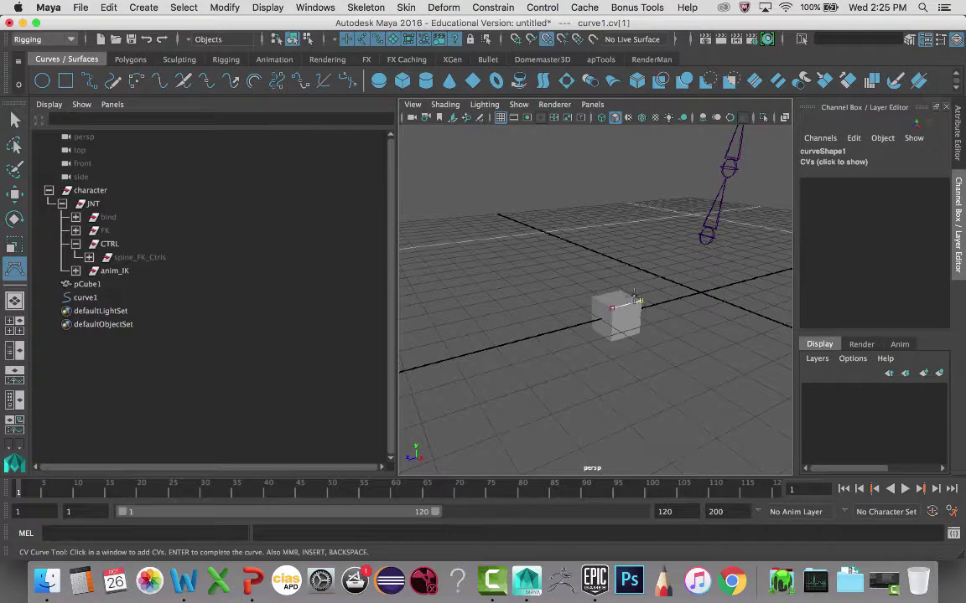
{"action": "left_click", "coordinate": [620, 290]}
{"action": "left_click", "coordinate": [591, 295]}
{"action": "left_click", "coordinate": [611, 307]}
{"action": "left_click", "coordinate": [611, 339]}
{"action": "left_click", "coordinate": [640, 333]}
{"action": "left_click", "coordinate": [642, 301]}
{"action": "left_click", "coordinate": [620, 292]}
{"action": "left_click", "coordinate": [592, 298]}
{"action": "left_click", "coordinate": [591, 326]}
{"action": "left_click", "coordinate": [611, 342]}
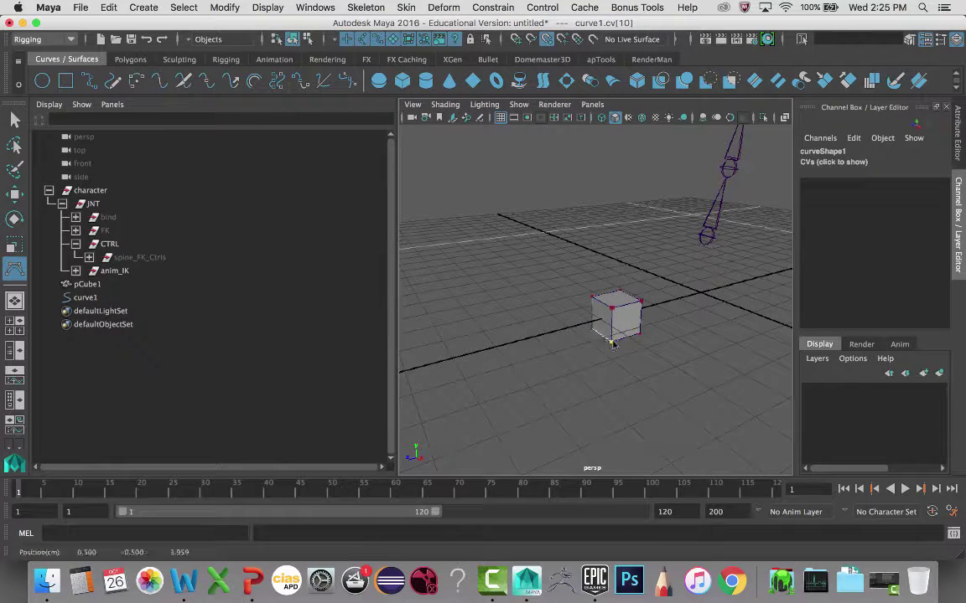
{"action": "left_click_drag", "start_coordinate": [610, 341], "coordinate": [605, 317], "text": "alt"}
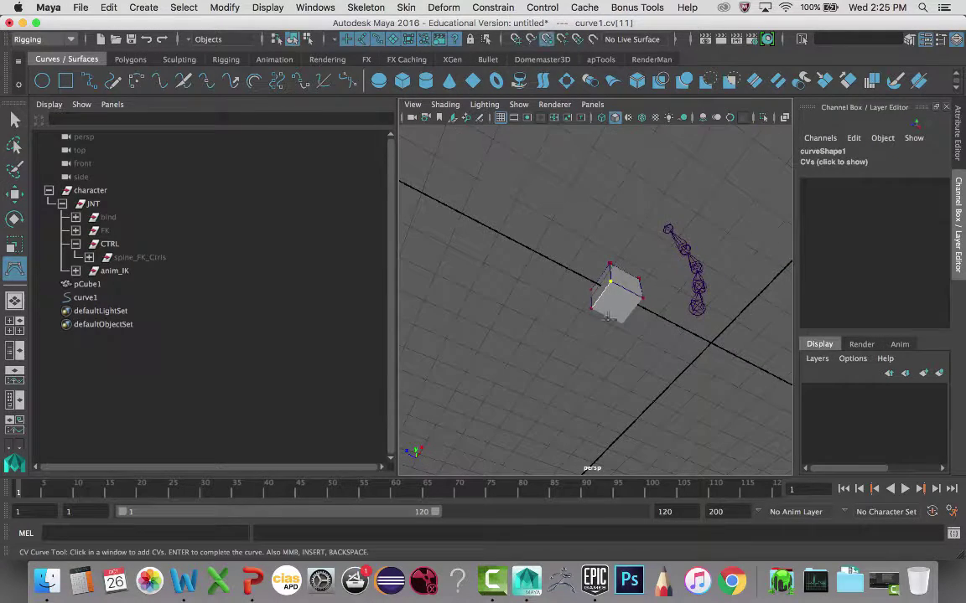
{"action": "left_click", "coordinate": [592, 309]}
{"action": "left_click", "coordinate": [623, 324]}
{"action": "left_click", "coordinate": [644, 291]}
{"action": "left_click_drag", "start_coordinate": [644, 292], "coordinate": [491, 296], "text": "alt"}
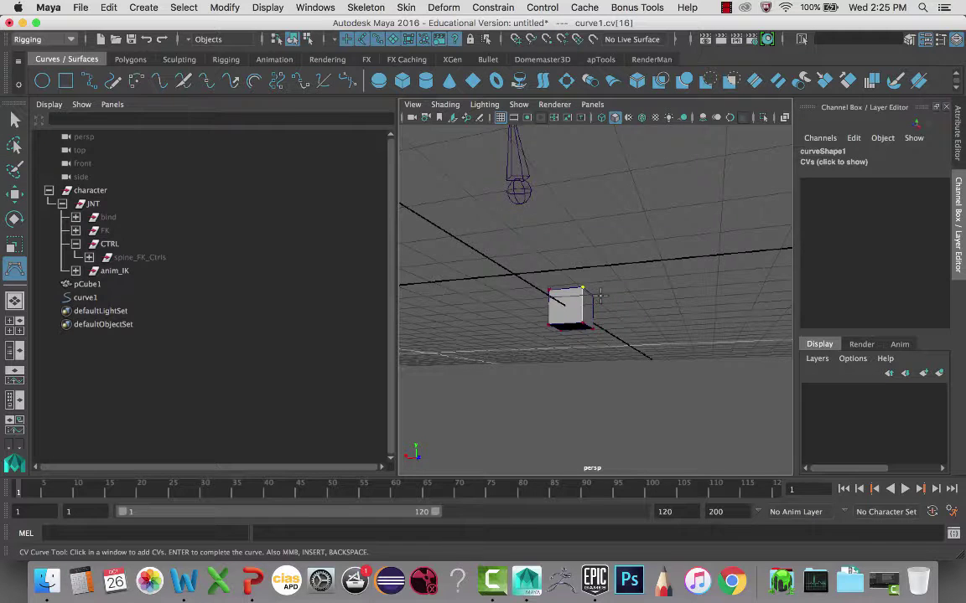
{"action": "key", "text": "Return"}
{"action": "key", "text": "w"}
Delete the polygon cube, keeping only the box-shaped curve
{"action": "left_click_drag", "start_coordinate": [671, 337], "coordinate": [649, 343], "text": "alt"}
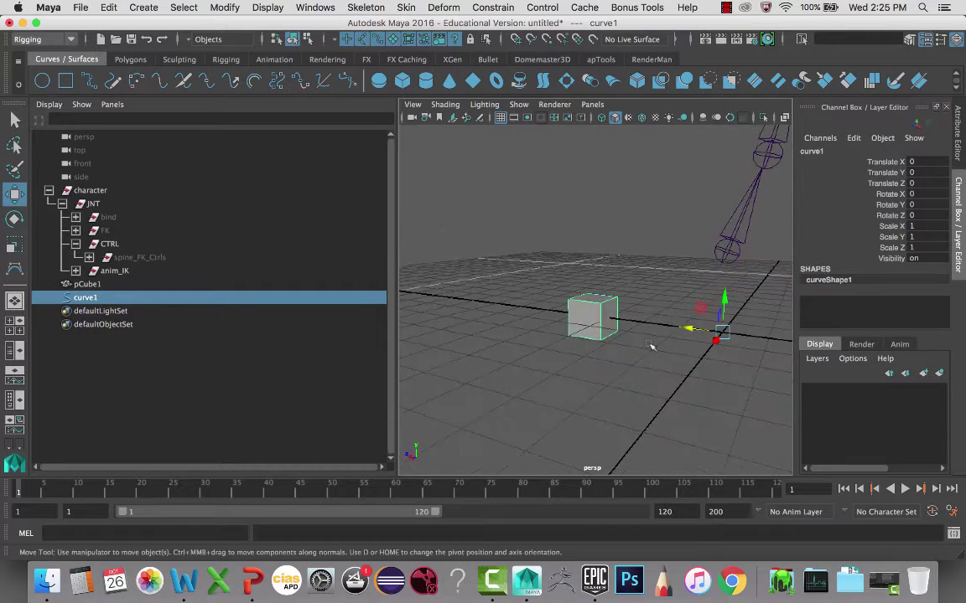
{"action": "left_click", "coordinate": [587, 318]}
{"action": "left_click", "coordinate": [577, 417]}
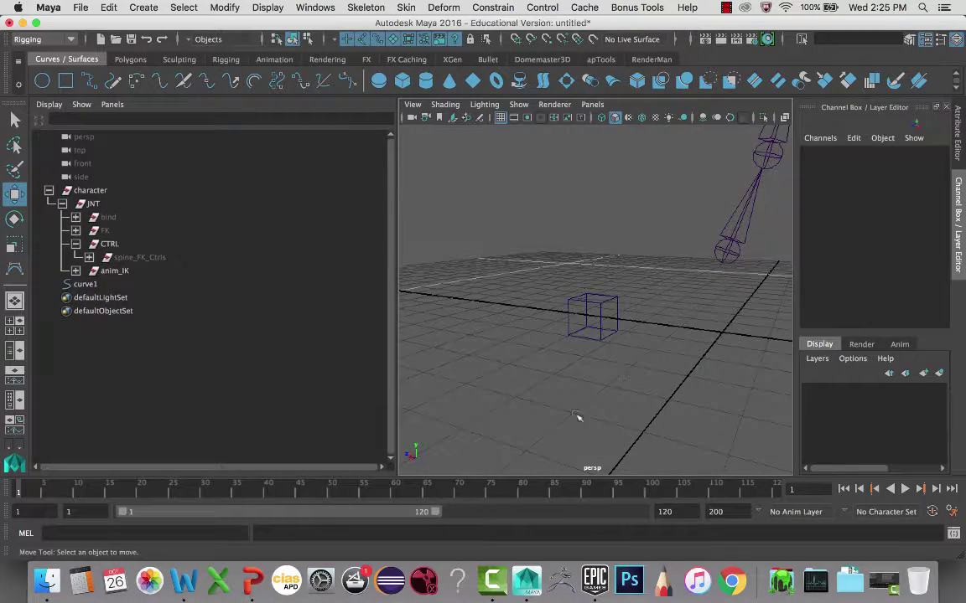
Center the pivot of the box curve
{"action": "left_click", "coordinate": [586, 294]}
{"action": "left_click_drag", "start_coordinate": [586, 294], "coordinate": [497, 359], "text": "alt"}
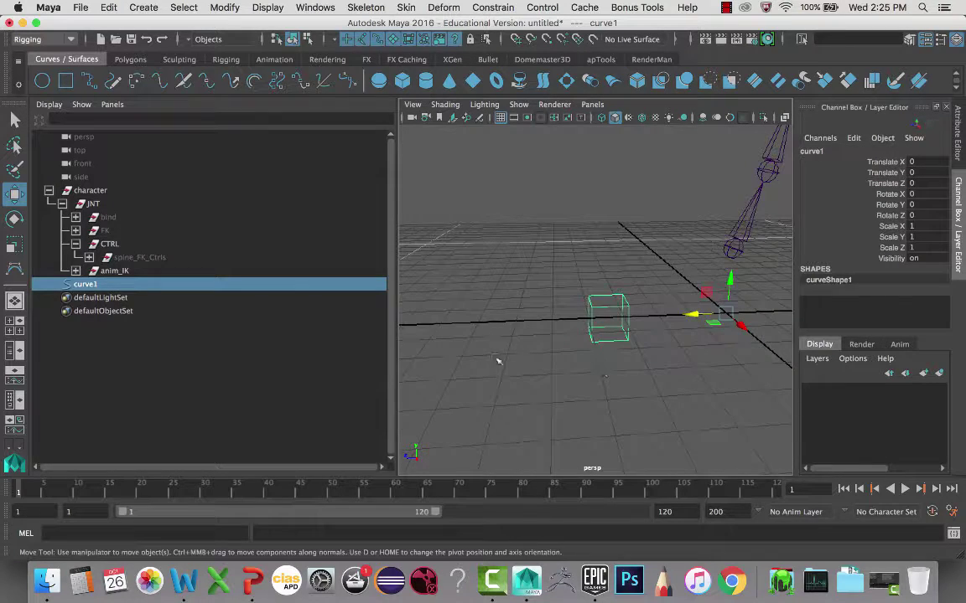
{"action": "left_click", "coordinate": [226, 8]}
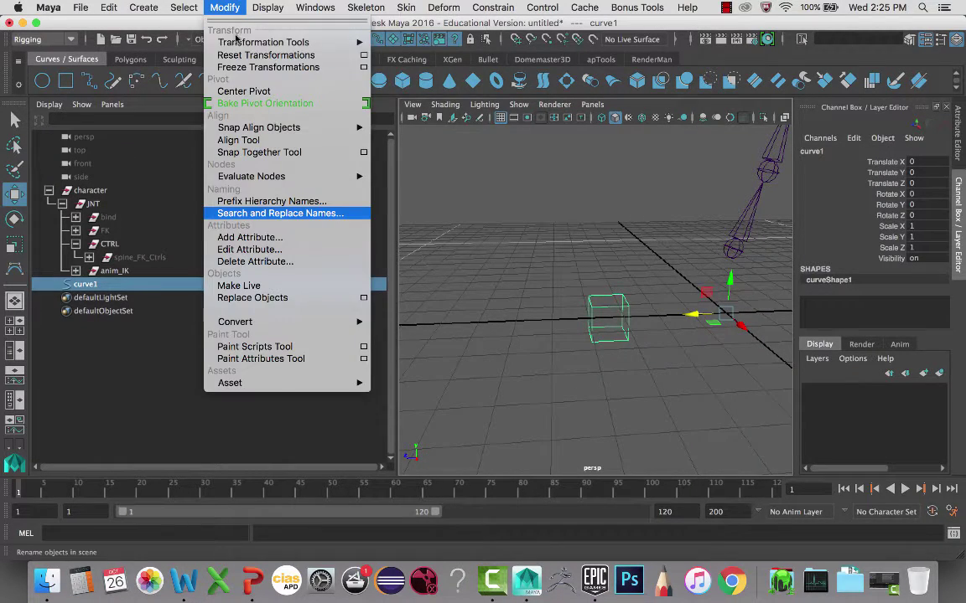
{"action": "left_click", "coordinate": [243, 92]}
{"action": "left_click_drag", "start_coordinate": [603, 218], "coordinate": [580, 197], "text": "alt"}
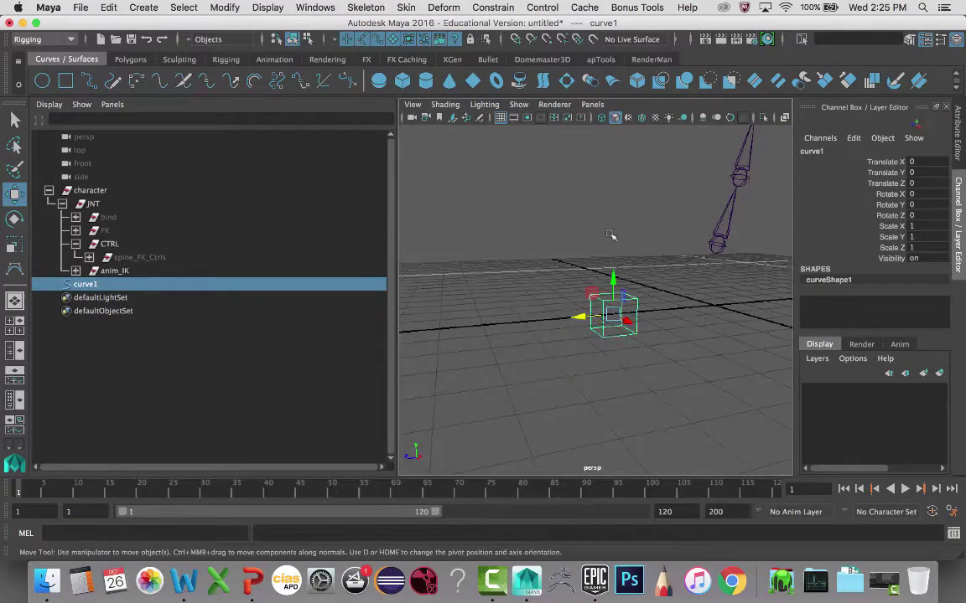
Scale all CVs of the box curve up uniformly, flatten them vertically, and return to object mode
{"action": "left_click_drag", "start_coordinate": [612, 237], "coordinate": [729, 269], "text": "alt"}
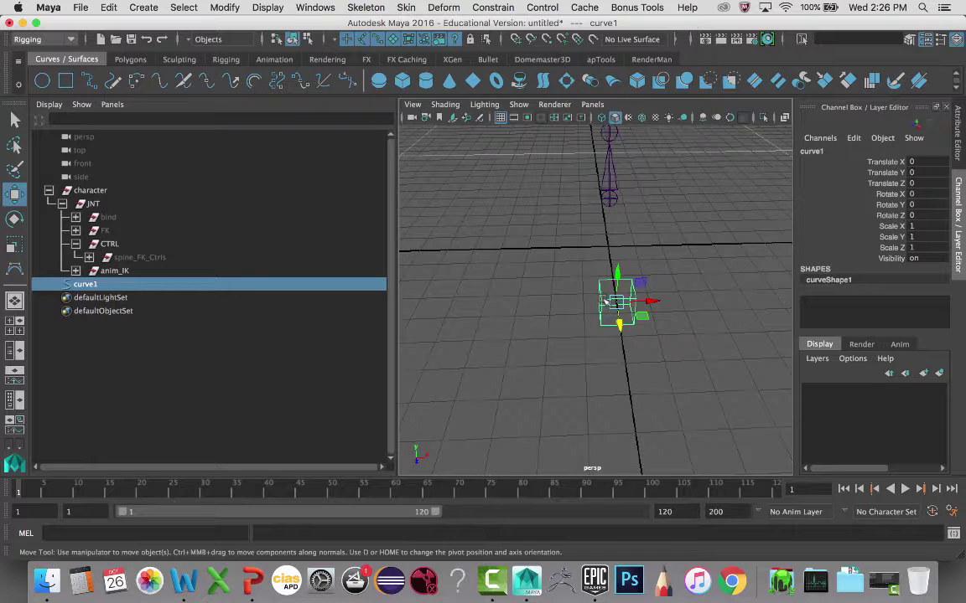
{"action": "right_click_drag", "start_coordinate": [605, 300], "coordinate": [492, 234]}
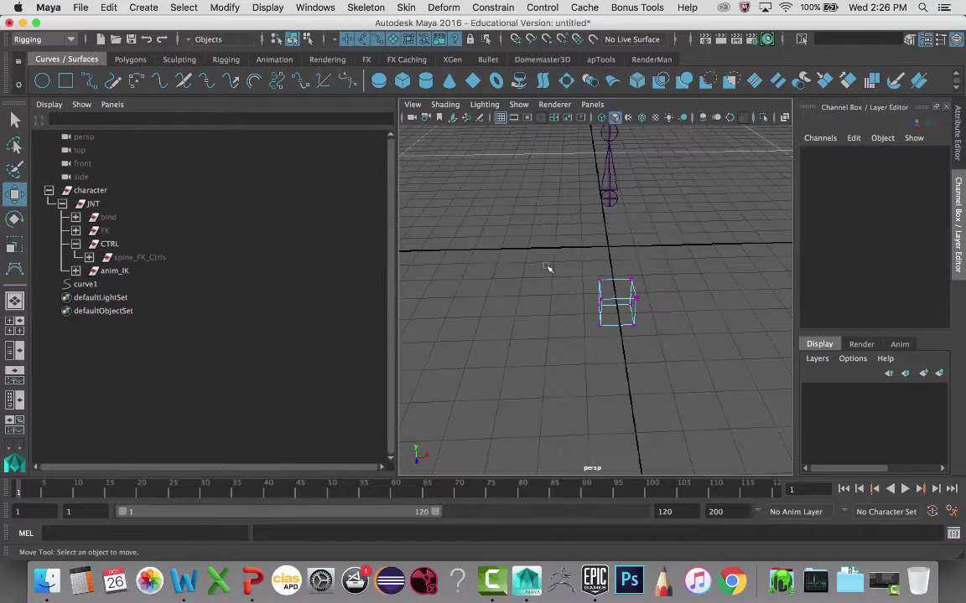
{"action": "left_click_drag", "start_coordinate": [559, 257], "coordinate": [841, 389]}
{"action": "key", "text": "r"}
{"action": "left_click_drag", "start_coordinate": [616, 302], "coordinate": [528, 297]}
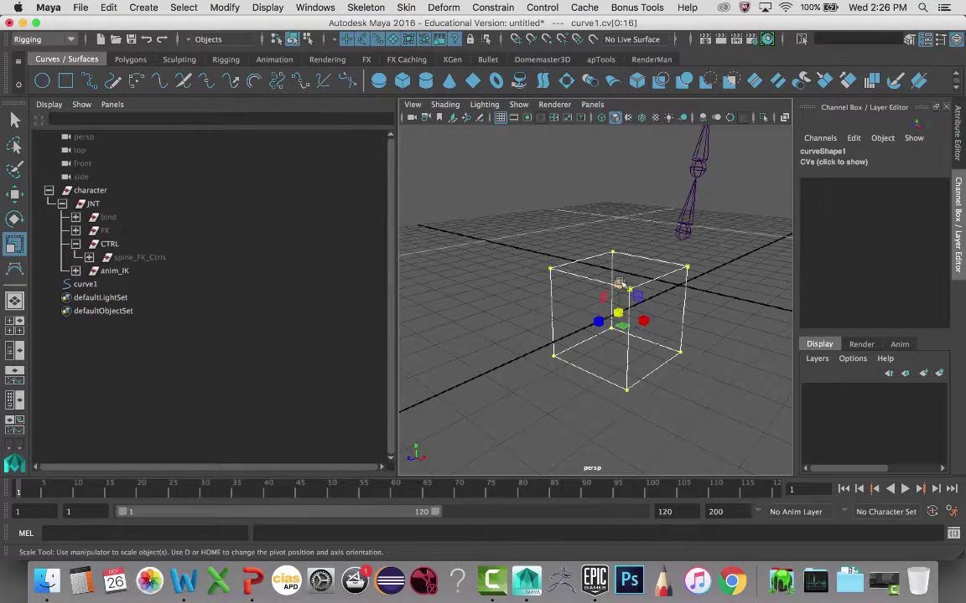
{"action": "left_click_drag", "start_coordinate": [619, 284], "coordinate": [620, 295]}
{"action": "mouse_move", "coordinate": [569, 323]}
{"action": "left_mouse_down", "text": "alt"}
{"action": "mouse_move", "coordinate": [643, 316]}
{"action": "mouse_move", "coordinate": [555, 329]}
{"action": "left_mouse_up", "text": "alt"}
{"action": "right_click_drag", "start_coordinate": [567, 297], "coordinate": [620, 238]}
{"action": "left_click", "coordinate": [572, 300]}
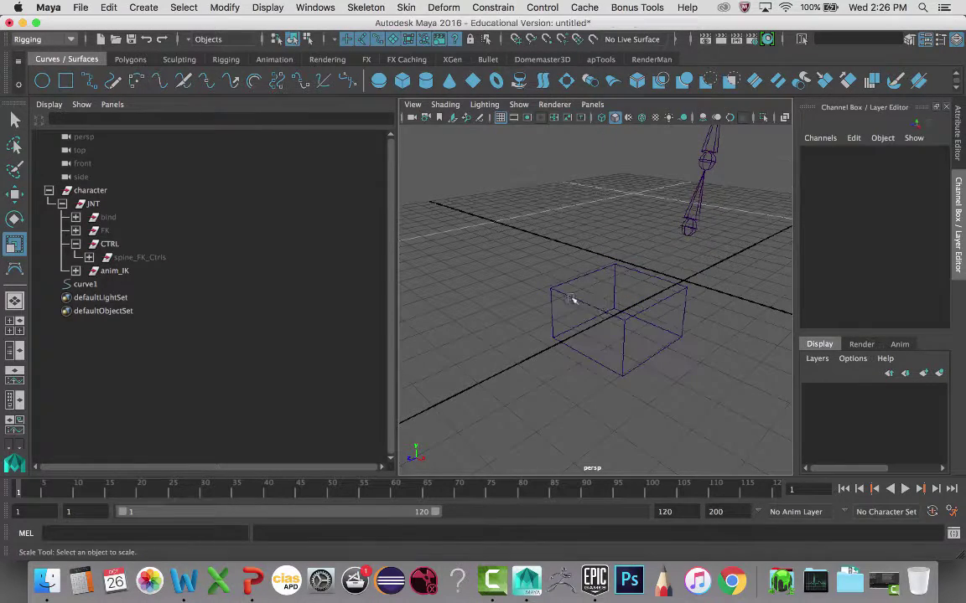
Rename the box curve as C_pelvis_IK_Ctrl
{"action": "left_click", "coordinate": [577, 307]}
{"action": "left_click_drag", "start_coordinate": [574, 291], "coordinate": [519, 285], "text": "alt"}
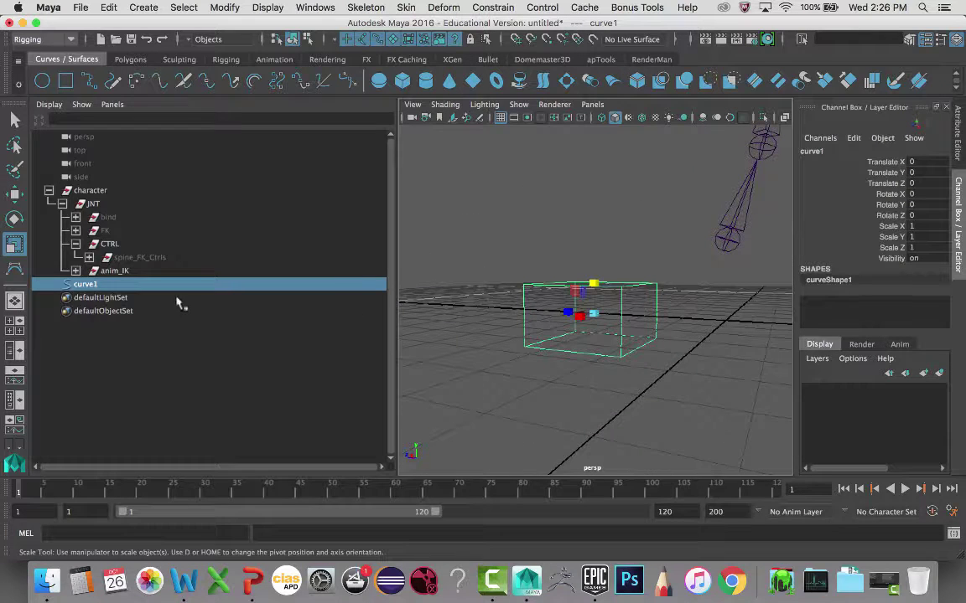
{"action": "double_click", "coordinate": [89, 285]}
{"action": "type", "text": "elvis_Ctrl"}
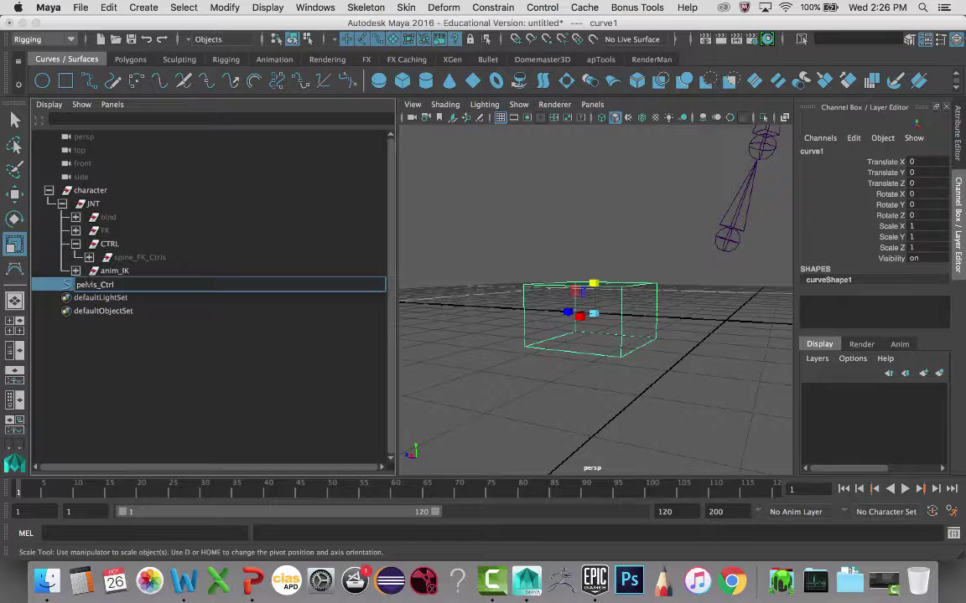
{"action": "type", "text": "C_"}
{"action": "type", "text": "IK_"}
{"action": "key", "text": "Return"}
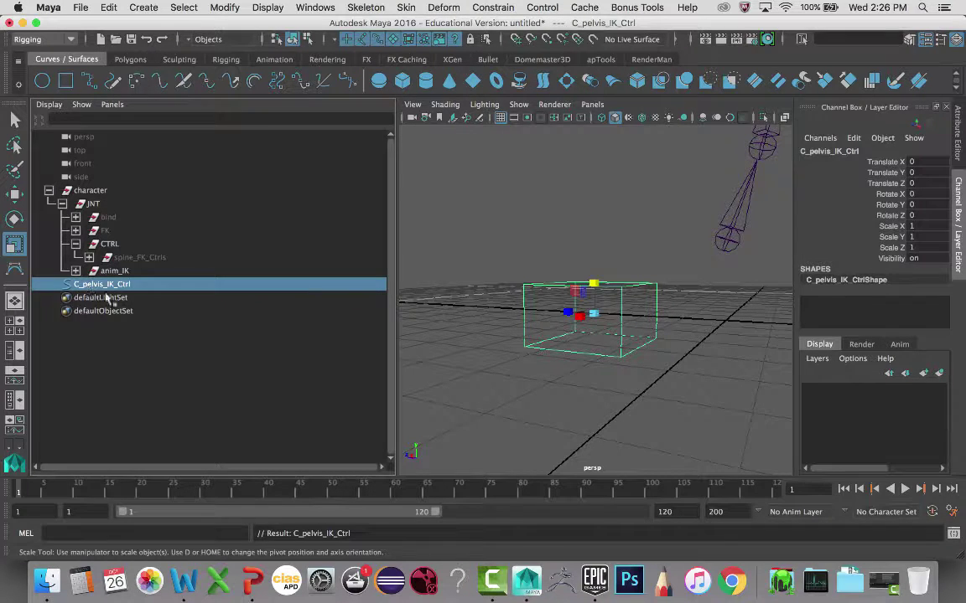
Create an empty group with nothing selected and parent it under the pelvis joint of the anim_IK chain
{"action": "left_click_drag", "start_coordinate": [600, 232], "coordinate": [614, 362], "text": "alt"}
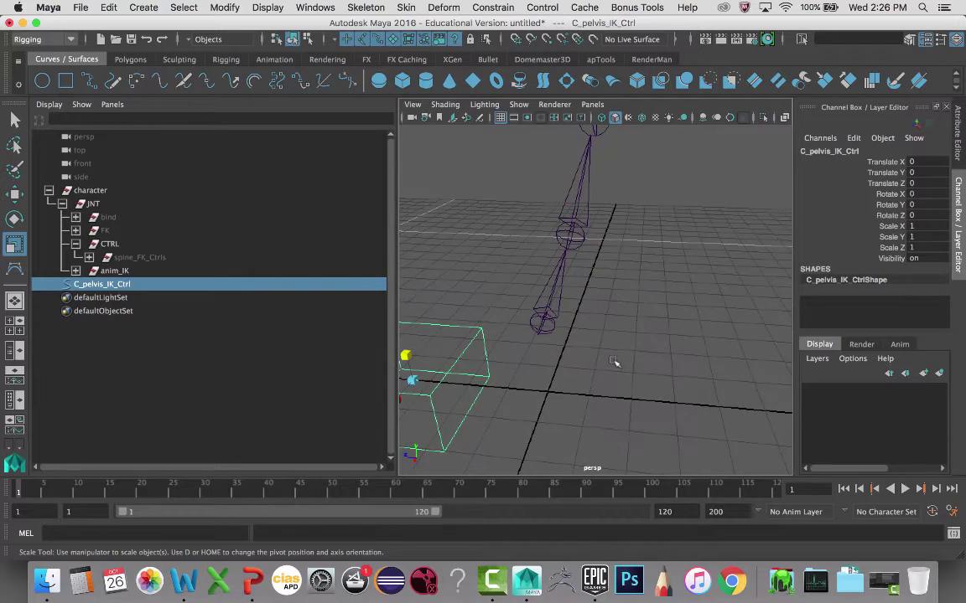
{"action": "left_click", "coordinate": [570, 400]}
{"action": "key", "text": "ctrl+g"}
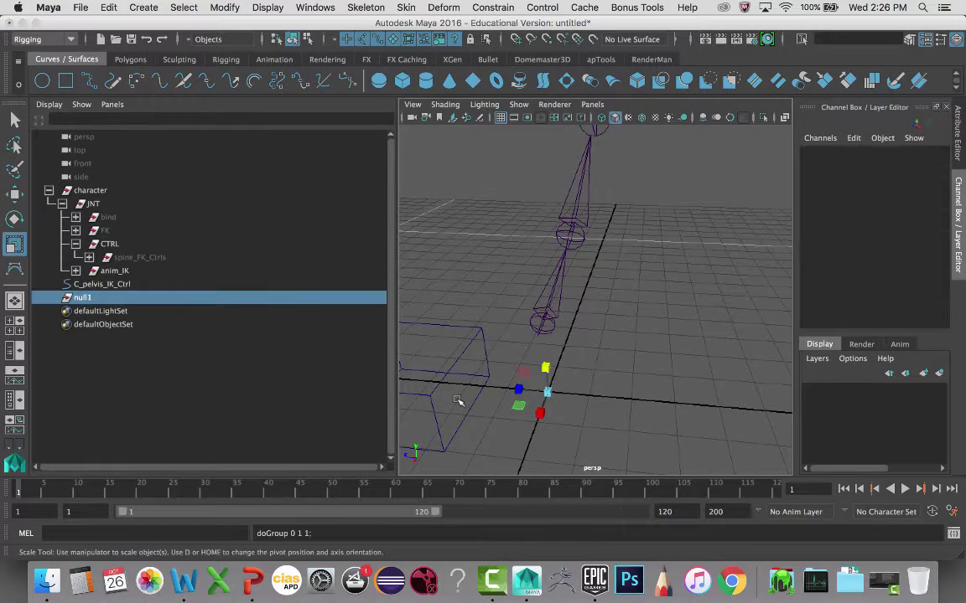
{"action": "left_click", "coordinate": [547, 321]}
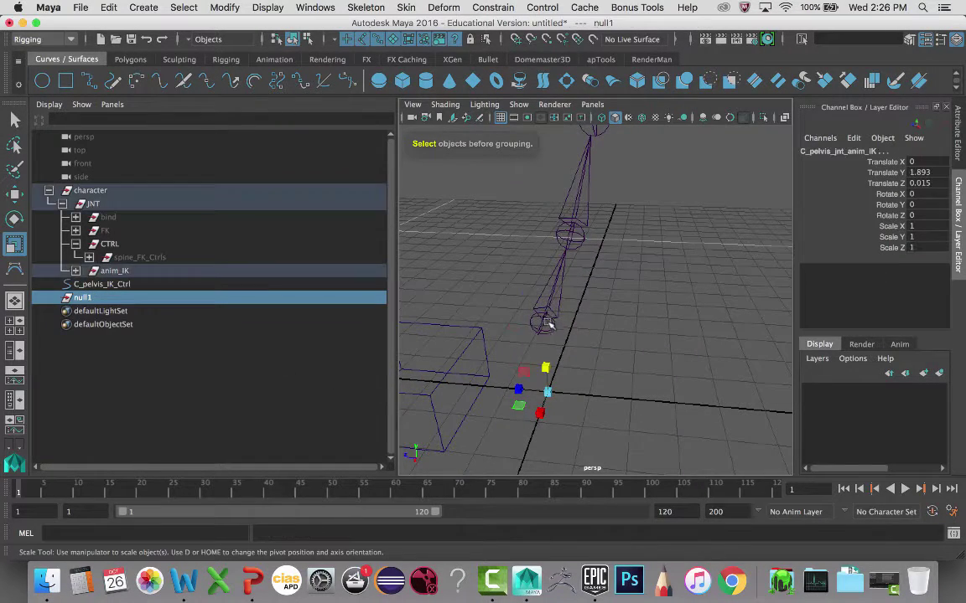
{"action": "key", "text": "p"}
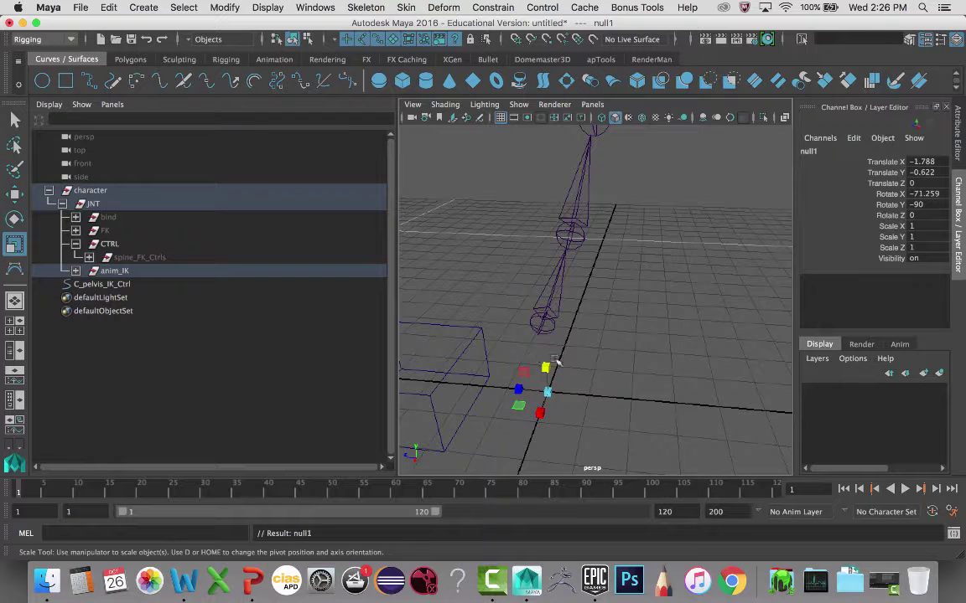
Set all translate and rotate values of null1 to 0, then unparent it from the pelvis joint
{"action": "left_click_drag", "start_coordinate": [554, 344], "coordinate": [716, 354], "text": "alt"}
{"action": "left_click_drag", "start_coordinate": [926, 162], "coordinate": [928, 214]}
{"action": "key", "text": "Return"}
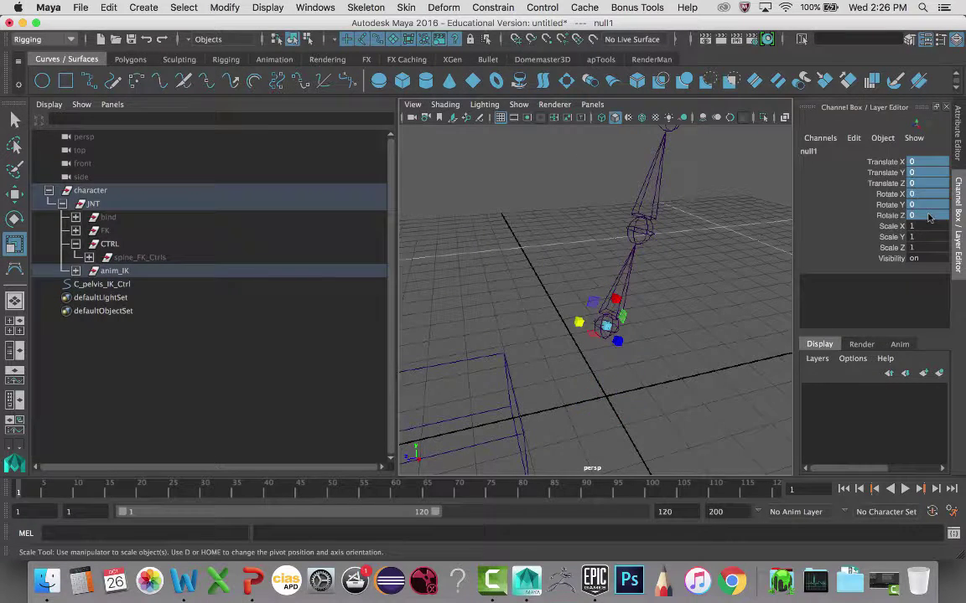
{"action": "left_click_drag", "start_coordinate": [457, 255], "coordinate": [546, 268], "text": "alt"}
{"action": "key", "text": "shift+p"}
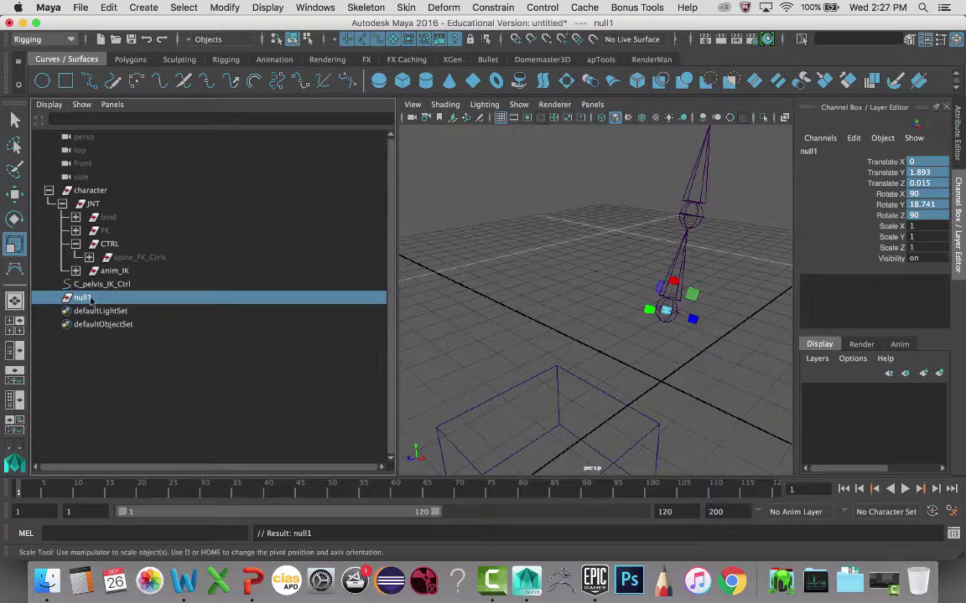
Duplicate null1, nest the copy null2 under it, and parent C_pelvis_IK_Ctrl under null2
{"action": "key", "text": "ctrl+d"}
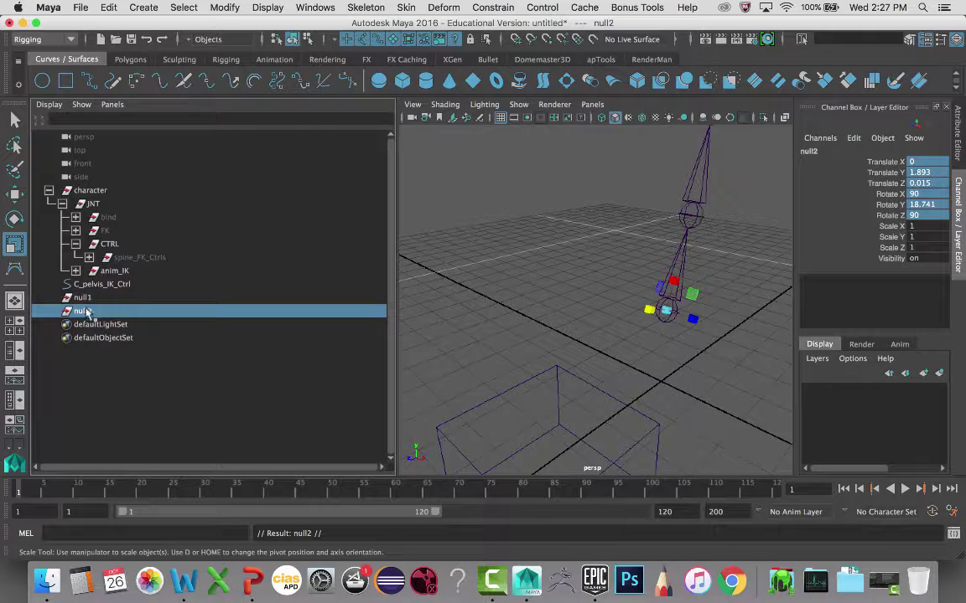
{"action": "mouse_move", "coordinate": [86, 313]}
{"action": "middle_mouse_down"}
{"action": "mouse_move", "coordinate": [87, 286]}
{"action": "mouse_move", "coordinate": [89, 312]}
{"action": "middle_mouse_up"}
{"action": "left_click", "coordinate": [50, 298]}
{"action": "left_click", "coordinate": [89, 284]}
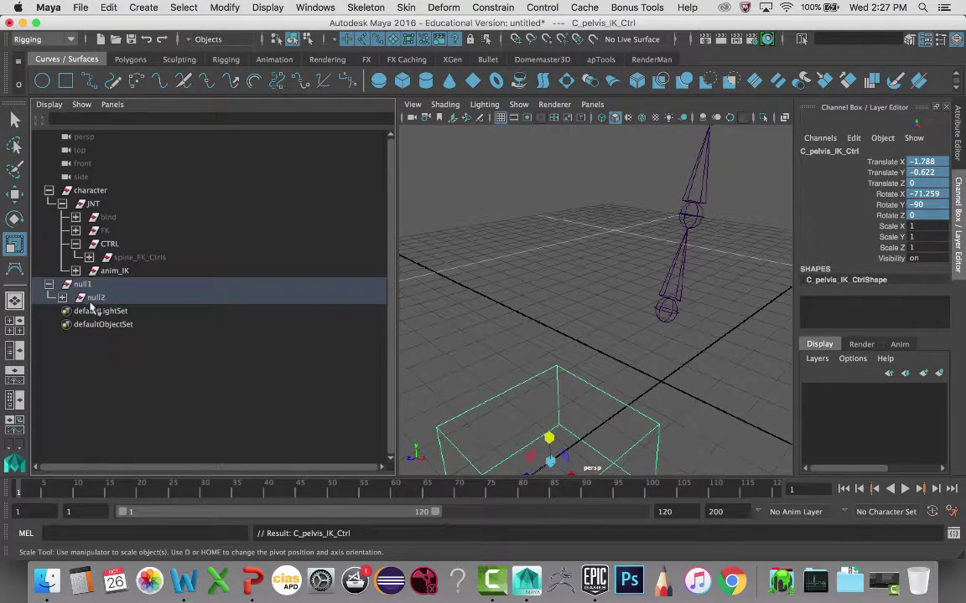
{"action": "left_click", "coordinate": [63, 298]}
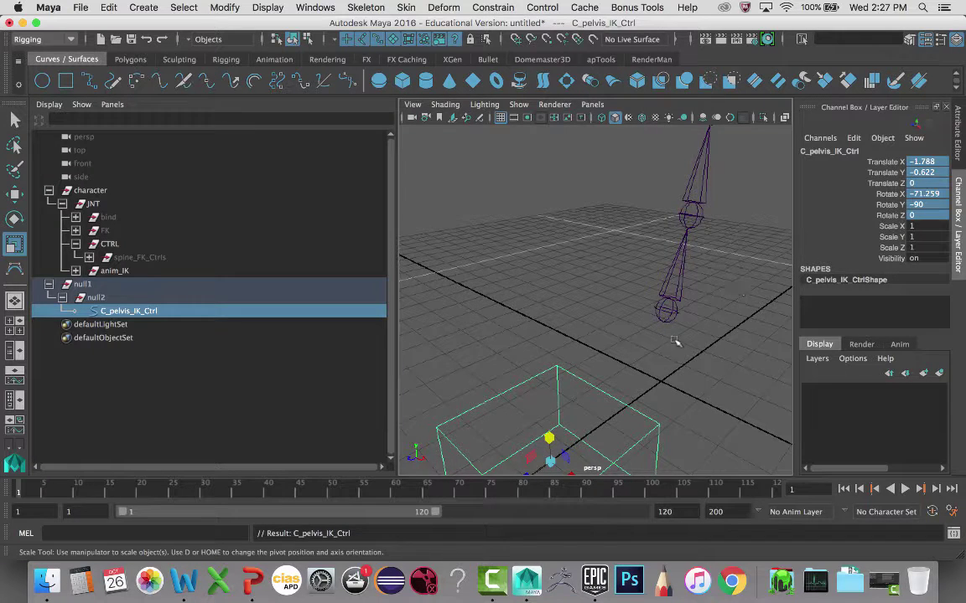
Move C_pelvis_IK_Ctrl onto the pelvis joint at the base of the IK chain
{"action": "key", "text": "f"}
{"action": "key", "text": "w"}
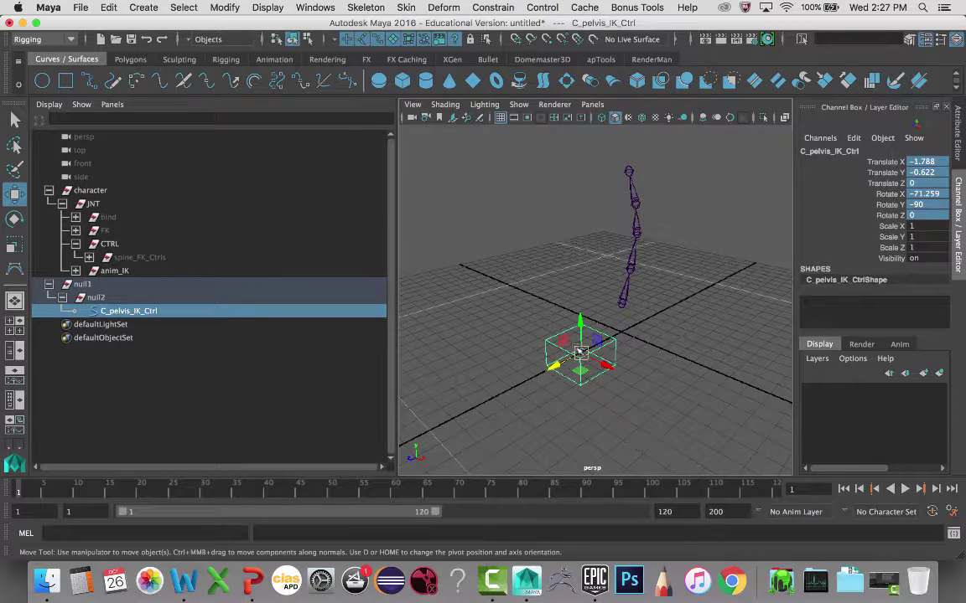
{"action": "left_click_drag", "start_coordinate": [580, 352], "coordinate": [679, 323]}
{"action": "scroll", "coordinate": [591, 327], "scroll_direction": "down", "scroll_amount": 3}
{"action": "scroll", "coordinate": [592, 328], "scroll_direction": "up", "scroll_amount": 6}
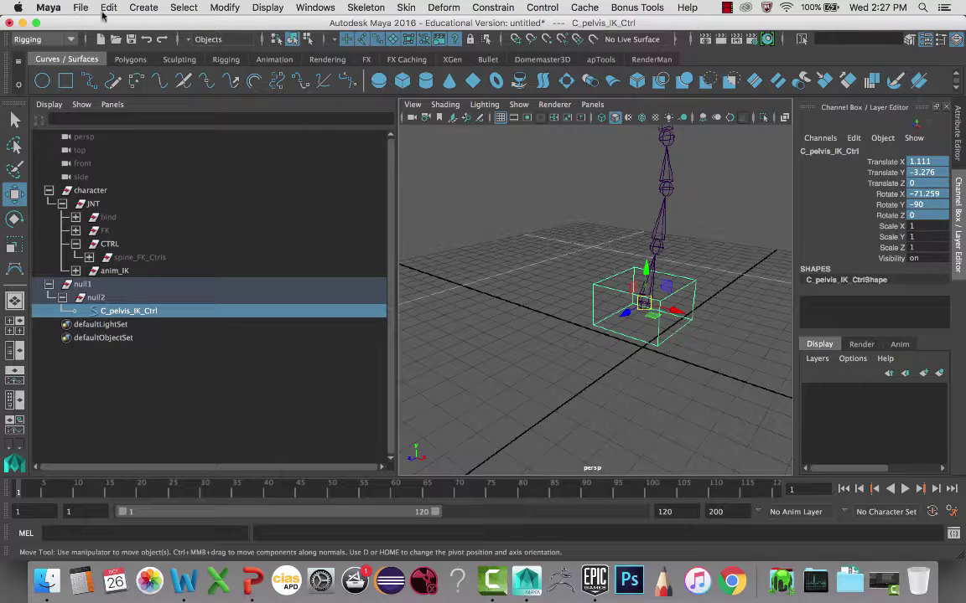
Freeze the transformations of C_pelvis_IK_Ctrl
{"action": "left_click", "coordinate": [223, 8]}
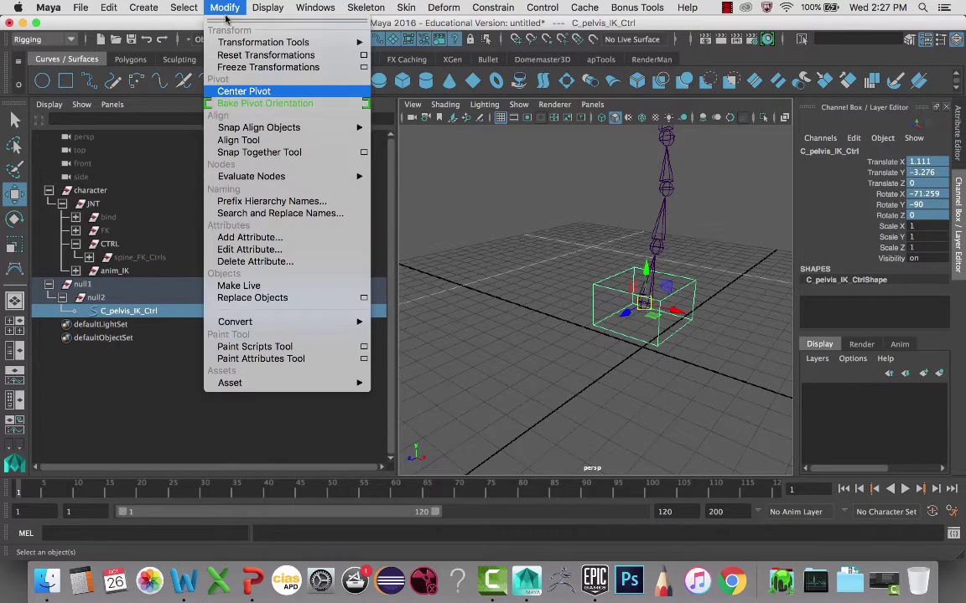
{"action": "left_click", "coordinate": [251, 67]}
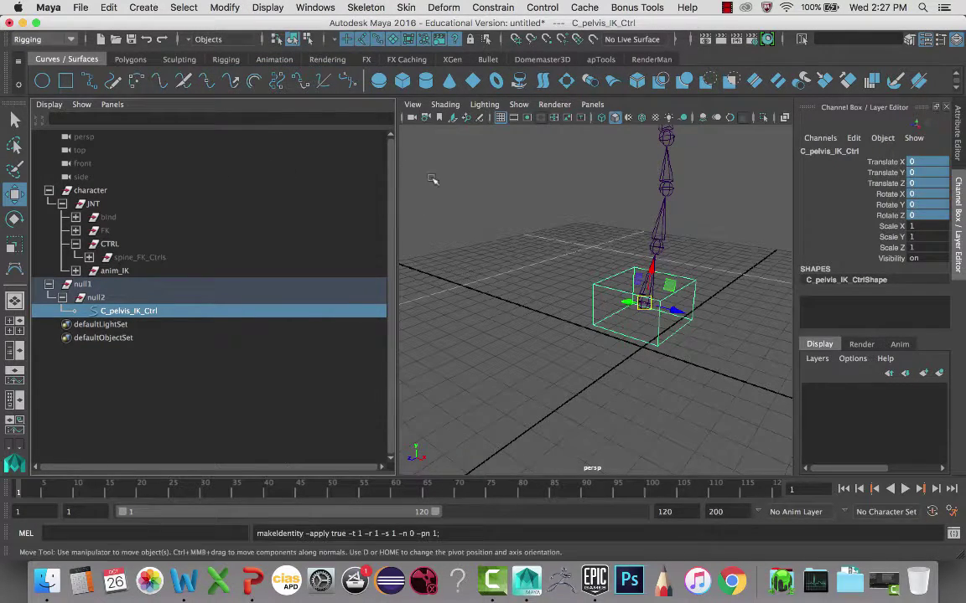
{"action": "left_click_drag", "start_coordinate": [525, 224], "coordinate": [518, 246], "text": "alt"}
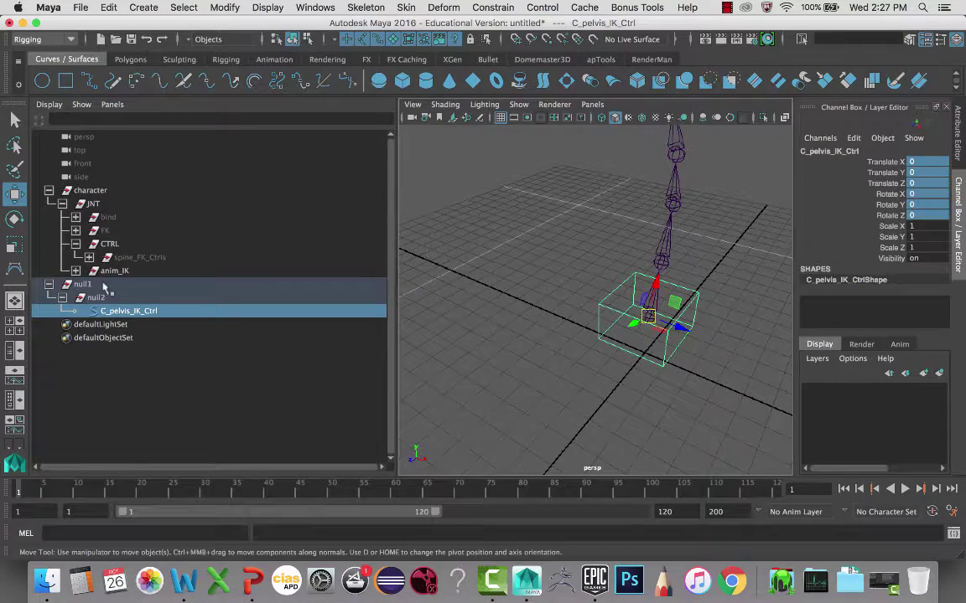
Rename null2, the direct parent of the pelvis control, as C_pelvis_IK_Ctrl_offset
{"action": "double_click", "coordinate": [125, 311]}
{"action": "key", "text": "super+c"}
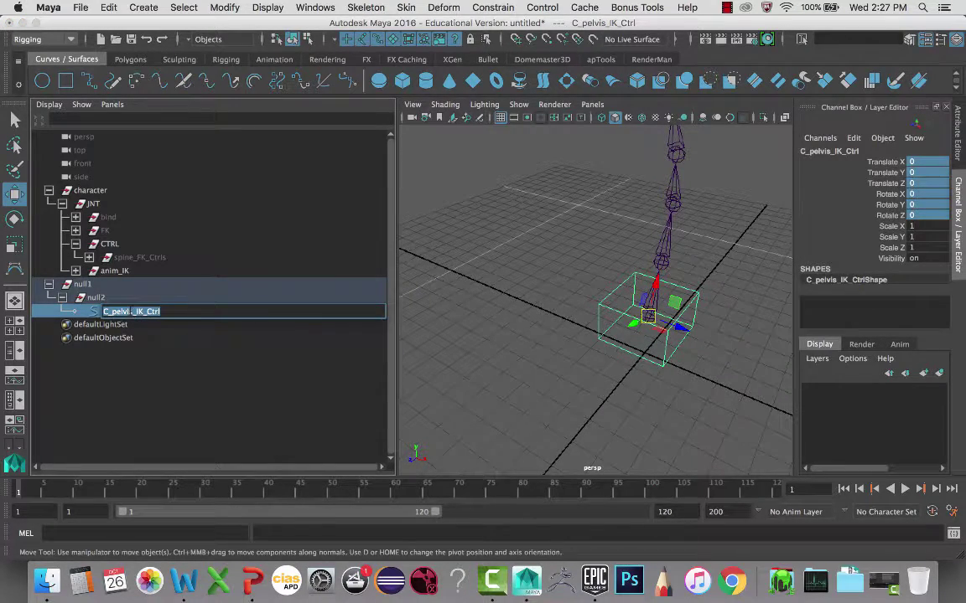
{"action": "double_click", "coordinate": [101, 298]}
{"action": "key", "text": "super+v"}
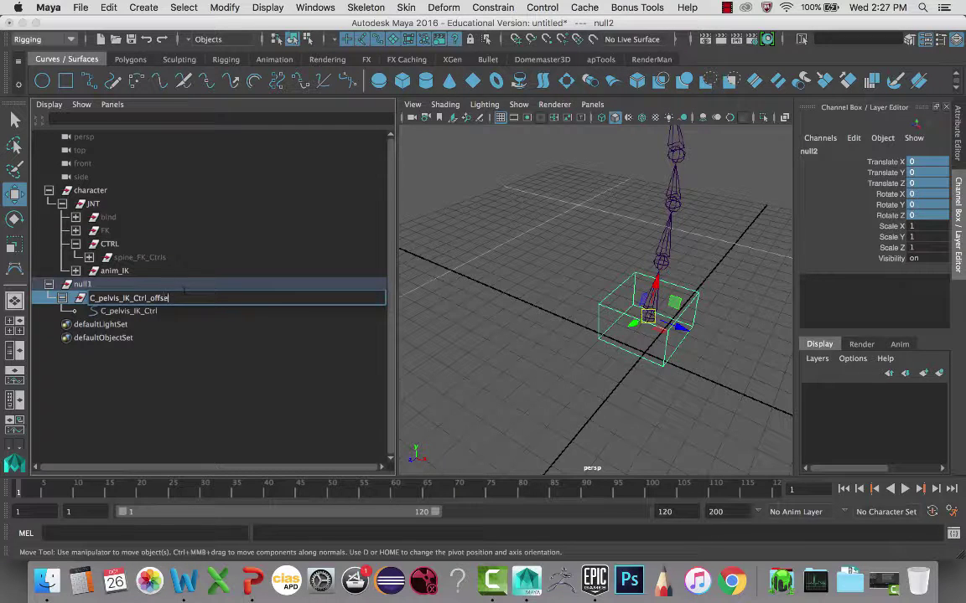
{"action": "type", "text": "_offset"}
{"action": "key", "text": "Return"}
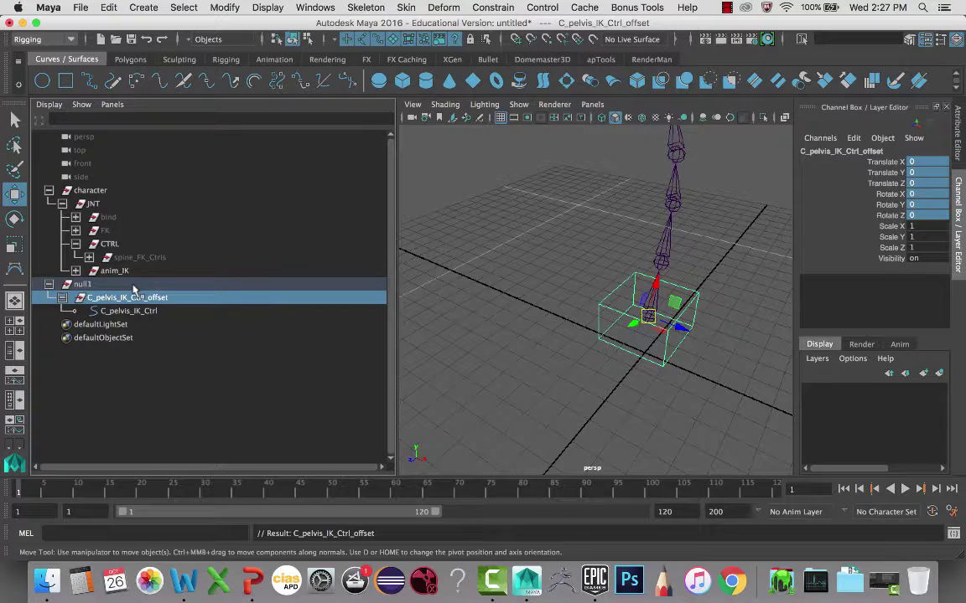
Rename null1, the top group above the pelvis control, as C_pelvis_IK_Ctrl_ZERO
{"action": "double_click", "coordinate": [84, 285]}
{"action": "key", "text": "super+v"}
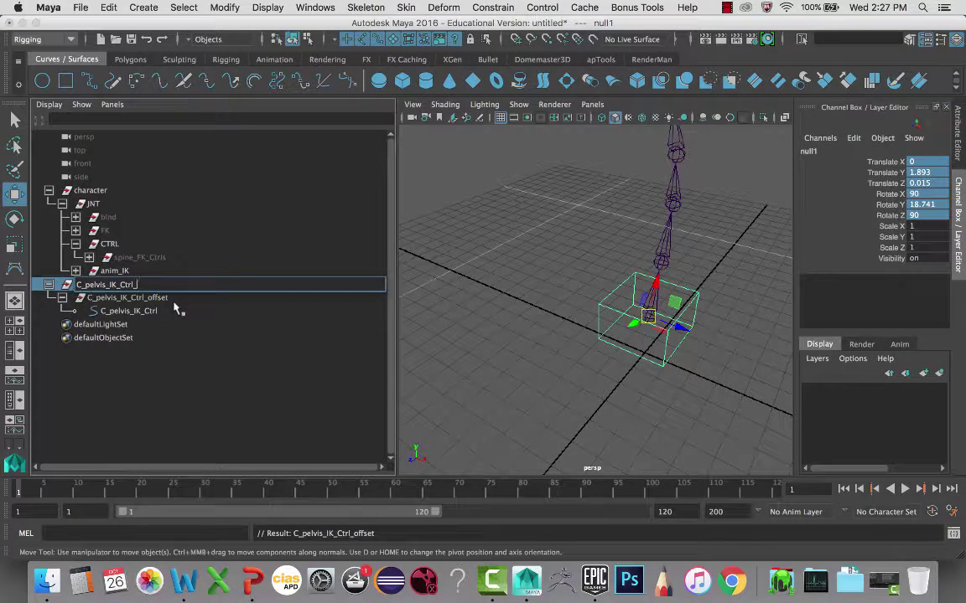
{"action": "key", "text": "Return"}
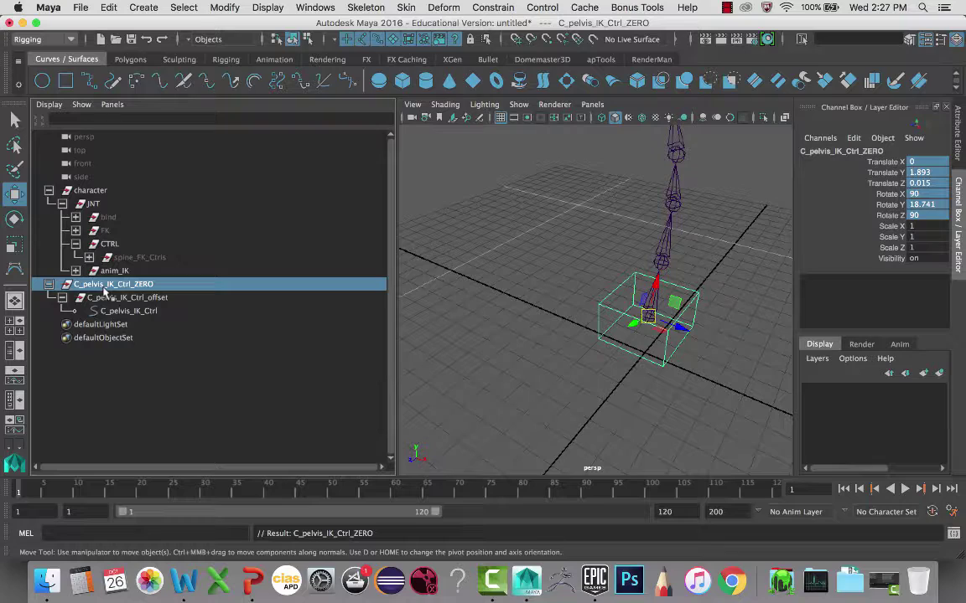
{"action": "left_click_drag", "start_coordinate": [612, 314], "coordinate": [614, 339], "text": "alt"}
{"action": "left_click", "coordinate": [638, 309]}
{"action": "key", "text": "super+z"}
{"action": "middle_click_drag", "start_coordinate": [690, 322], "coordinate": [612, 383], "text": "alt"}
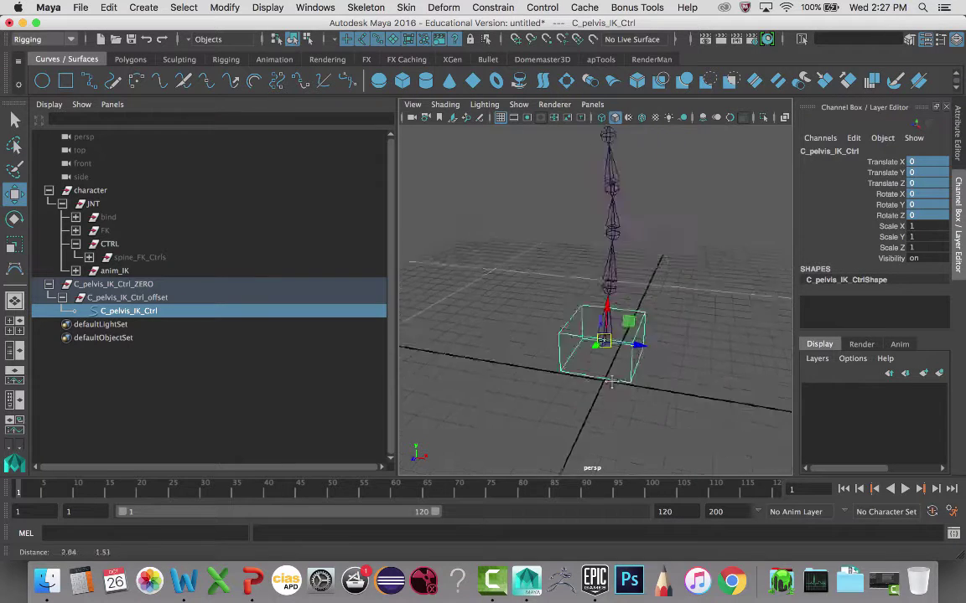
{"action": "left_click_drag", "start_coordinate": [611, 382], "coordinate": [615, 247], "text": "alt"}
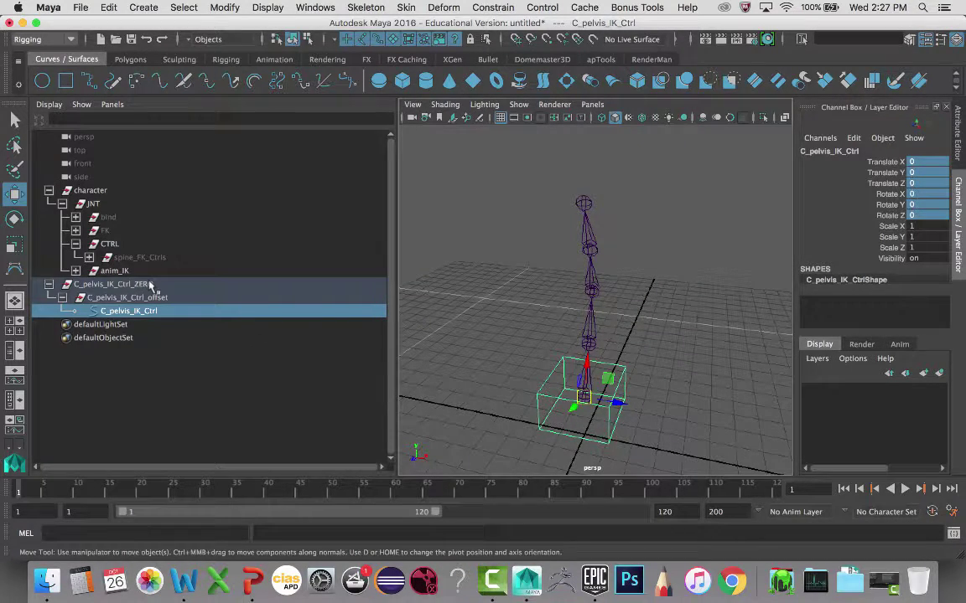
Create an empty group with nothing selected and parent it under the topmost joint of the IK spine chain
{"action": "left_click", "coordinate": [447, 397]}
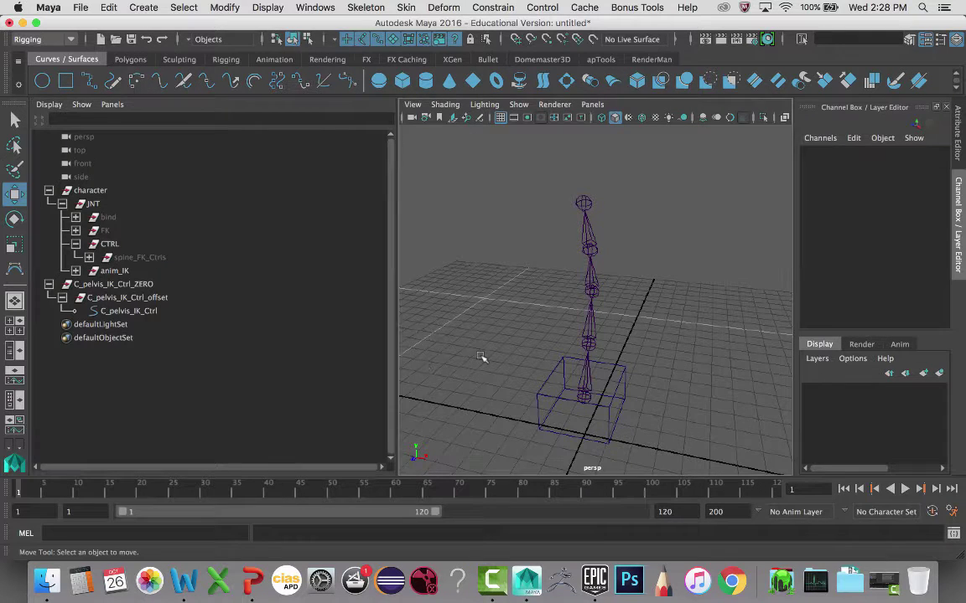
{"action": "key", "text": "ctrl+g"}
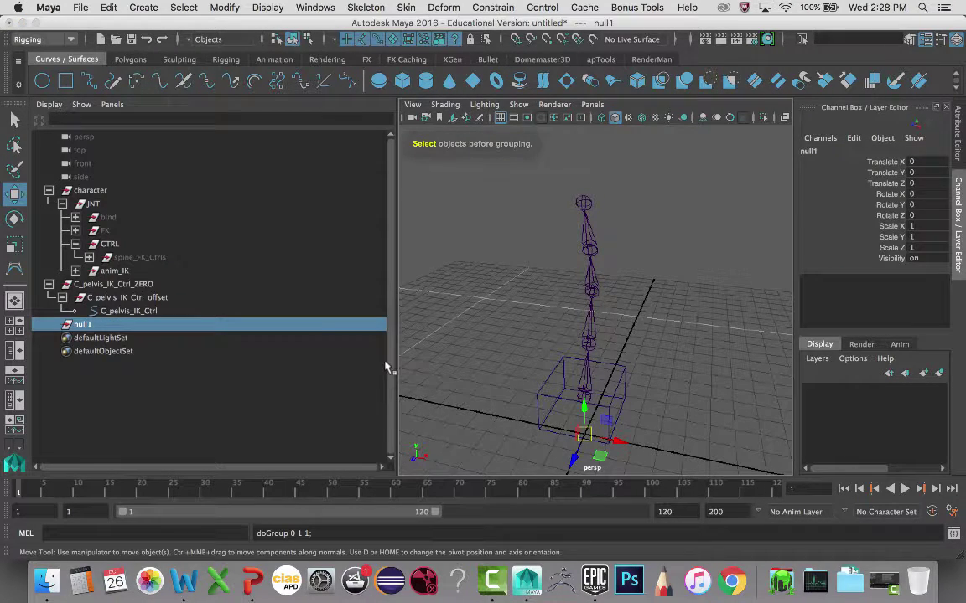
{"action": "left_click_drag", "start_coordinate": [622, 385], "coordinate": [708, 358], "text": "alt"}
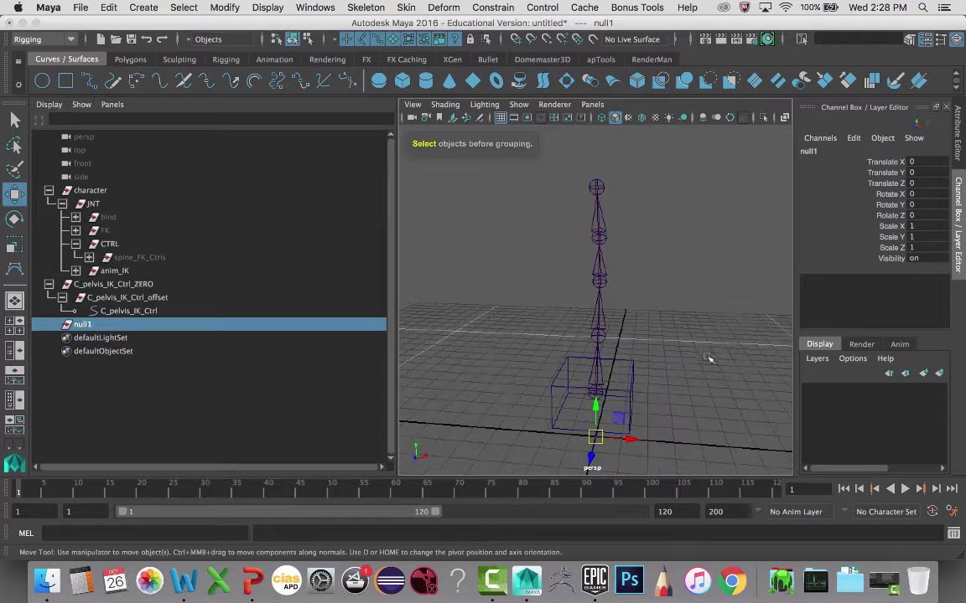
{"action": "left_click", "coordinate": [596, 190], "text": "shift"}
{"action": "key", "text": "p"}
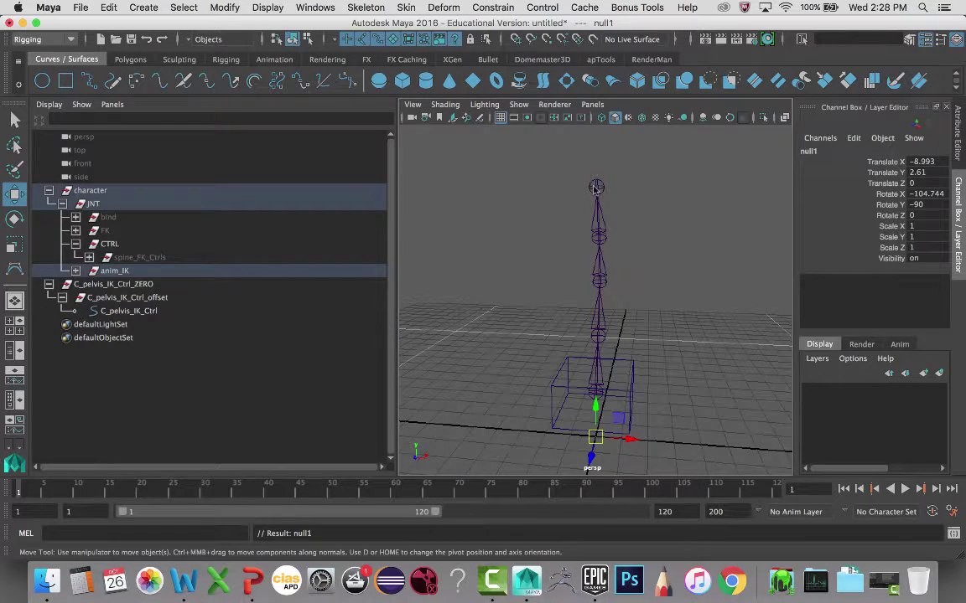
Set the translate values and the X and Y rotation of null1 to 0 so it sits on the top spine joint
{"action": "left_click_drag", "start_coordinate": [919, 162], "coordinate": [926, 207]}
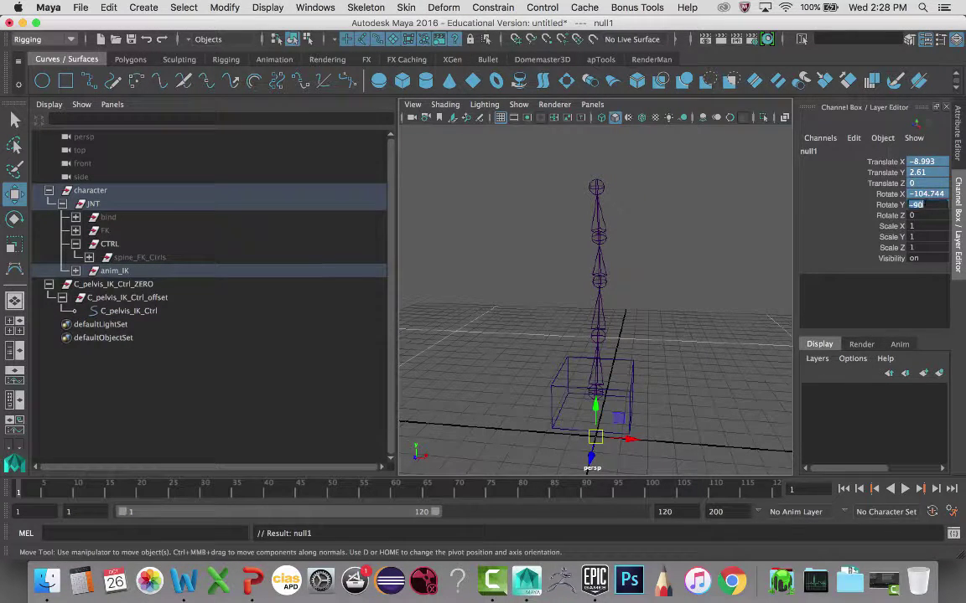
{"action": "type", "text": "0"}
{"action": "key", "text": "Return"}
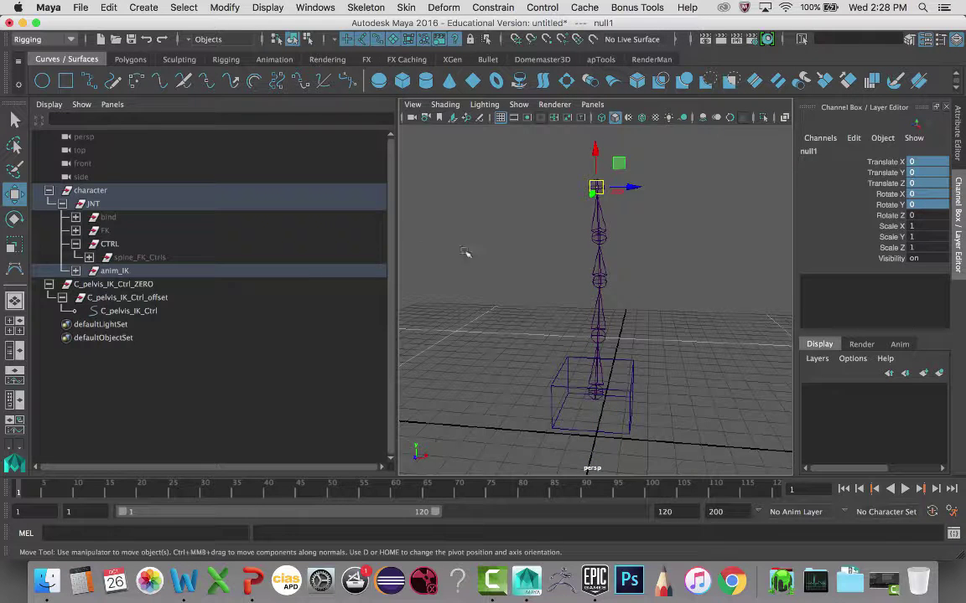
{"action": "left_click_drag", "start_coordinate": [660, 250], "coordinate": [646, 253], "text": "alt"}
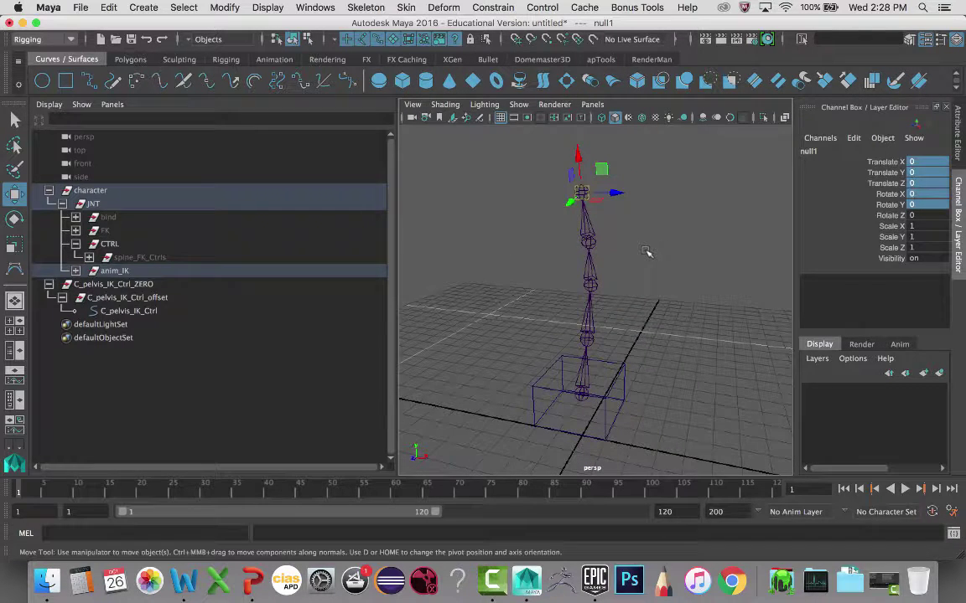
Unparent null1 from the top joint and nest a duplicate of it, null2, under it
{"action": "key", "text": "shift+p"}
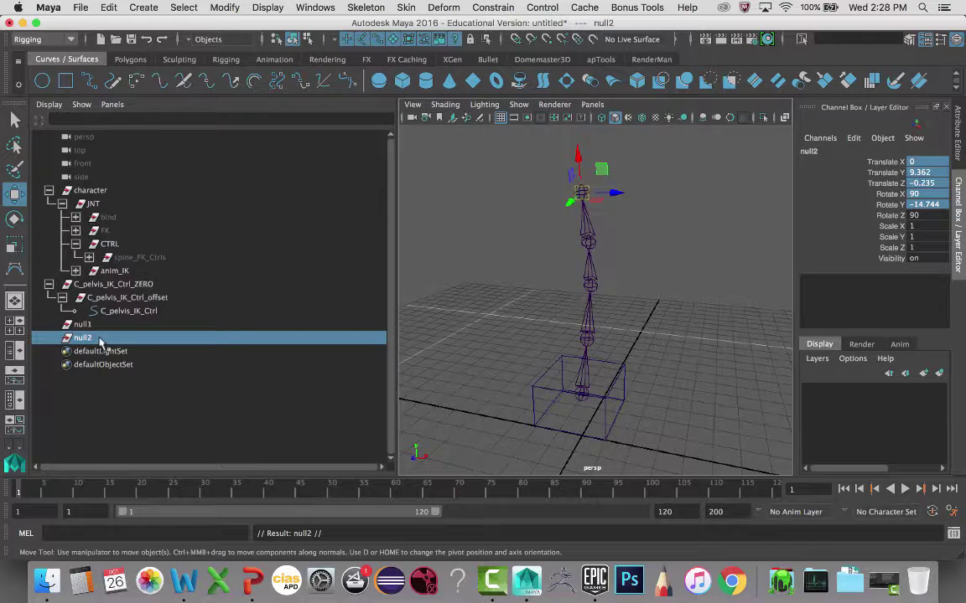
{"action": "key", "text": "ctrl+d"}
{"action": "middle_click_drag", "start_coordinate": [99, 336], "coordinate": [98, 325]}
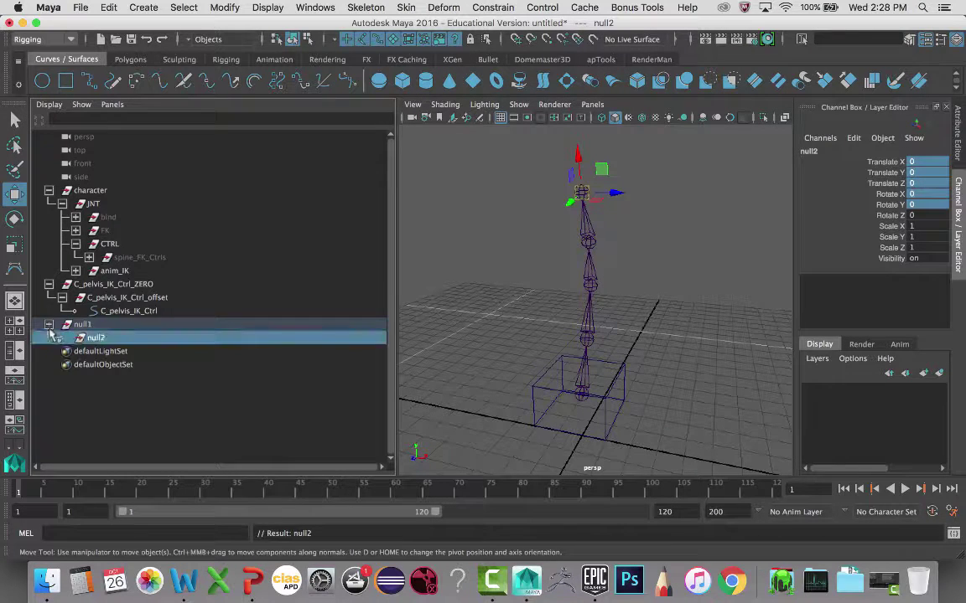
Duplicate C_pelvis_IK_Ctrl and rename the copy as C_chest_IK_Ctrl
{"action": "left_click", "coordinate": [128, 311]}
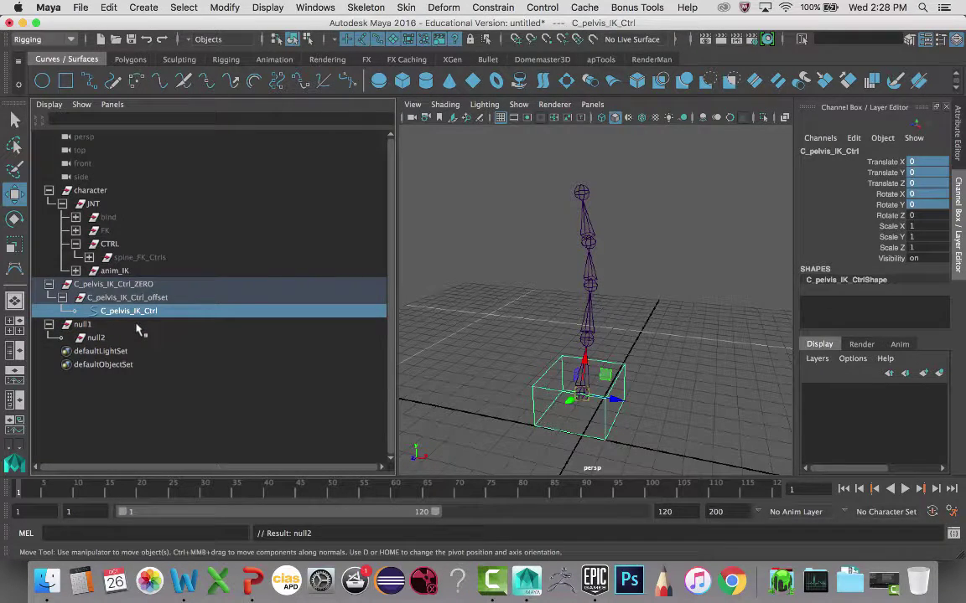
{"action": "key", "text": "ctrl+d"}
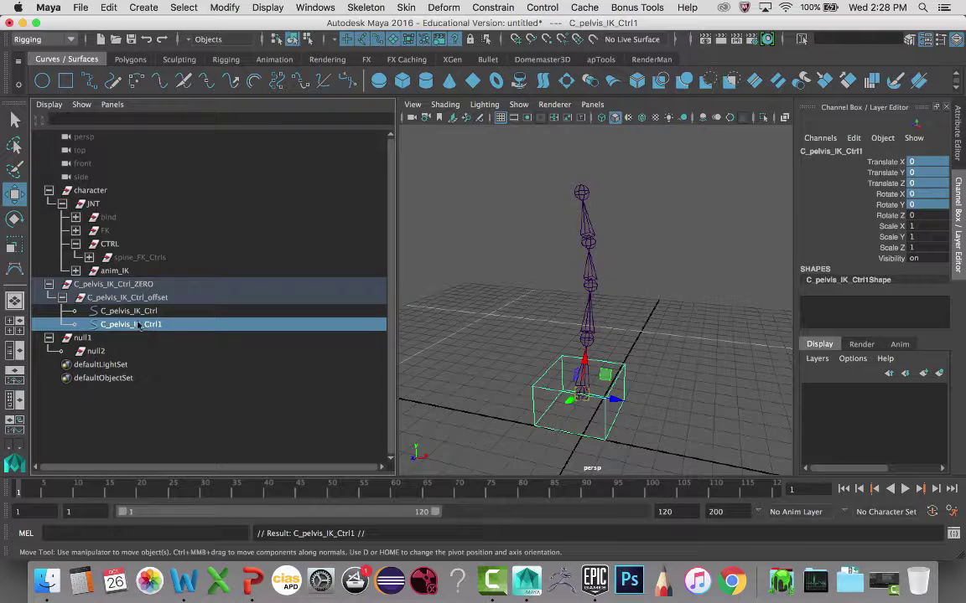
{"action": "double_click", "coordinate": [140, 325]}
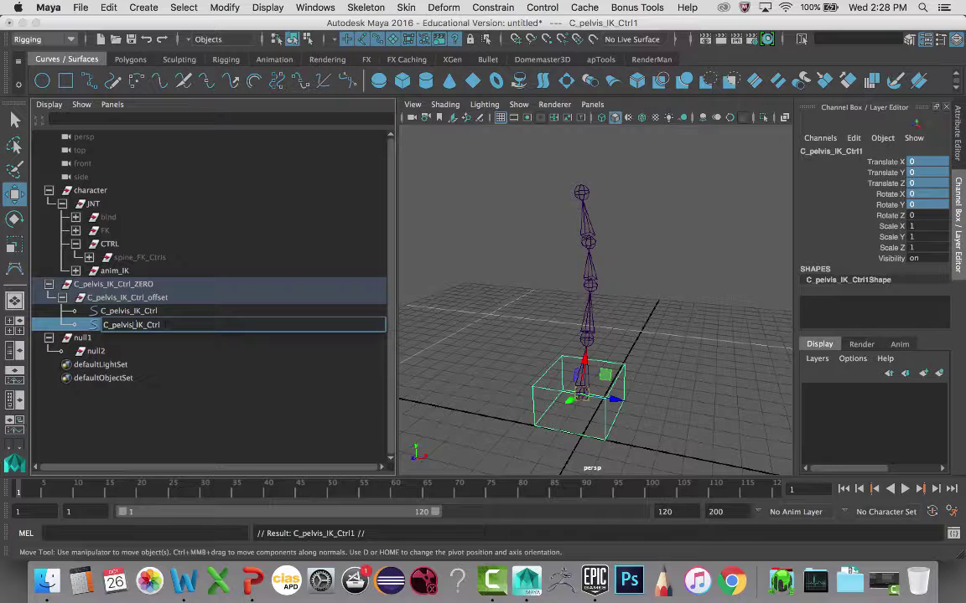
{"action": "key", "text": "BackSpace"}
{"action": "key", "text": "BackSpace"}
{"action": "key", "text": "BackSpace"}
{"action": "key", "text": "BackSpace"}
{"action": "key", "text": "BackSpace"}
{"action": "key", "text": "BackSpace"}
{"action": "type", "text": "chest"}
{"action": "key", "text": "Return"}
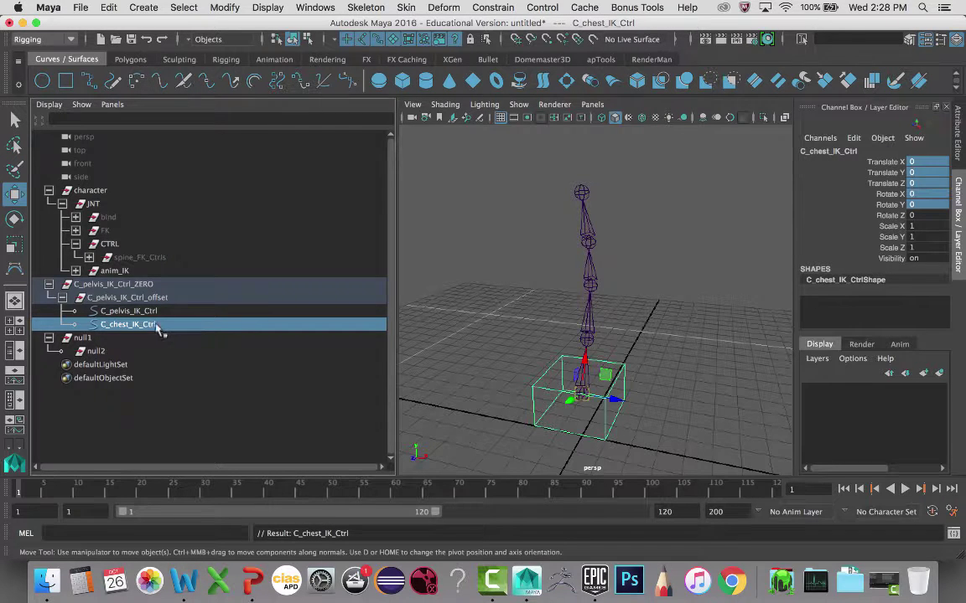
Parent C_chest_IK_Ctrl under null2 and set all its translate and rotate values to 0
{"action": "middle_click_drag", "start_coordinate": [140, 358], "coordinate": [133, 352]}
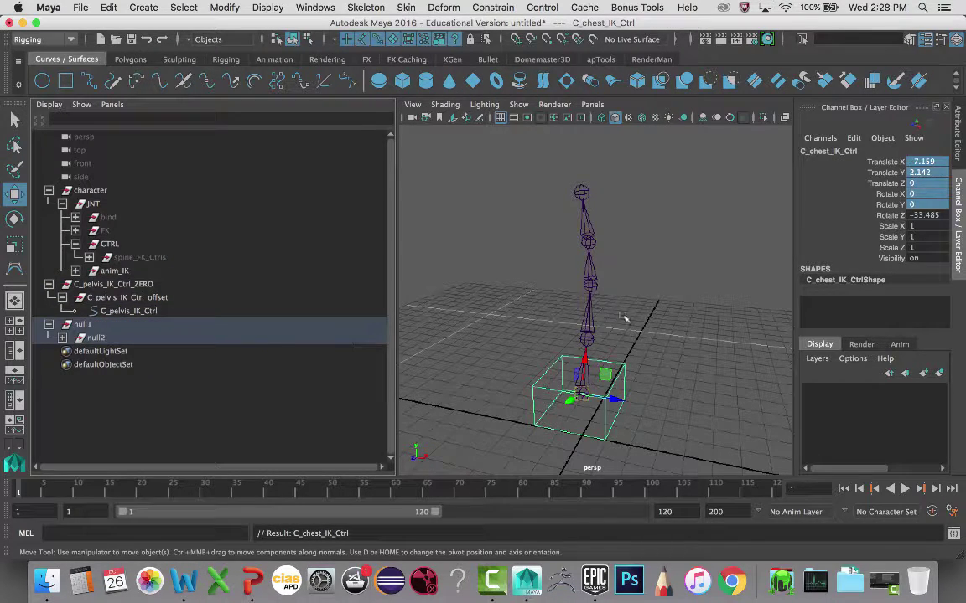
{"action": "left_click", "coordinate": [62, 338]}
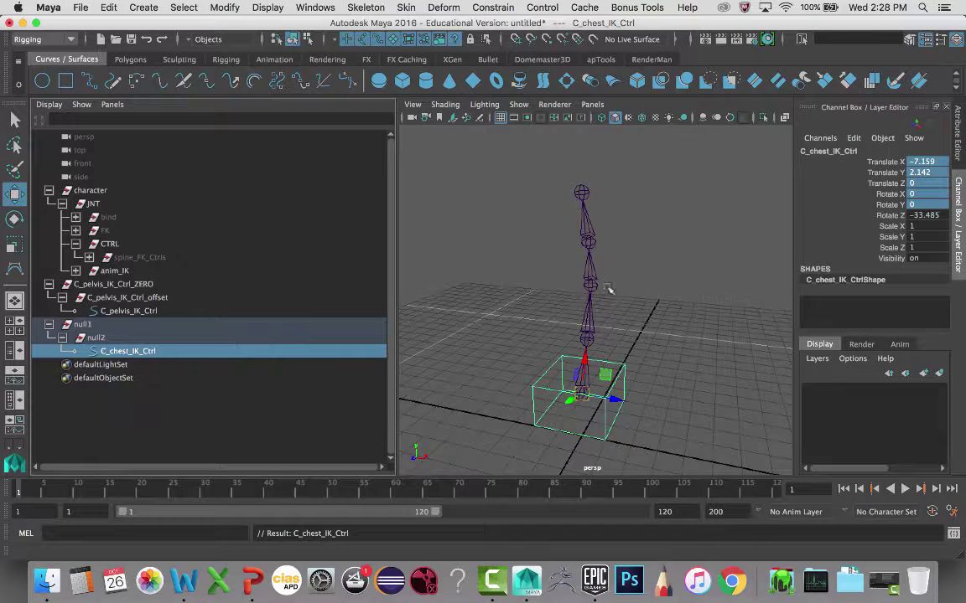
{"action": "left_click_drag", "start_coordinate": [923, 164], "coordinate": [926, 216]}
{"action": "type", "text": "0"}
{"action": "key", "text": "Return"}
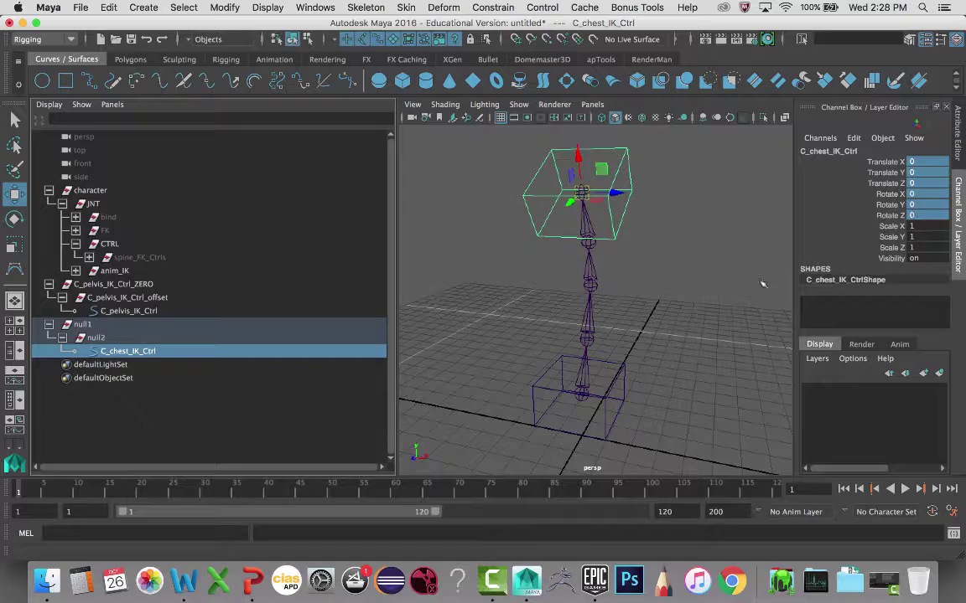
Rotate all CVs of C_chest_IK_Ctrl closer to level, then make the box taller and lower it around the upper spine joints
{"action": "left_click_drag", "start_coordinate": [493, 256], "coordinate": [707, 287], "text": "alt"}
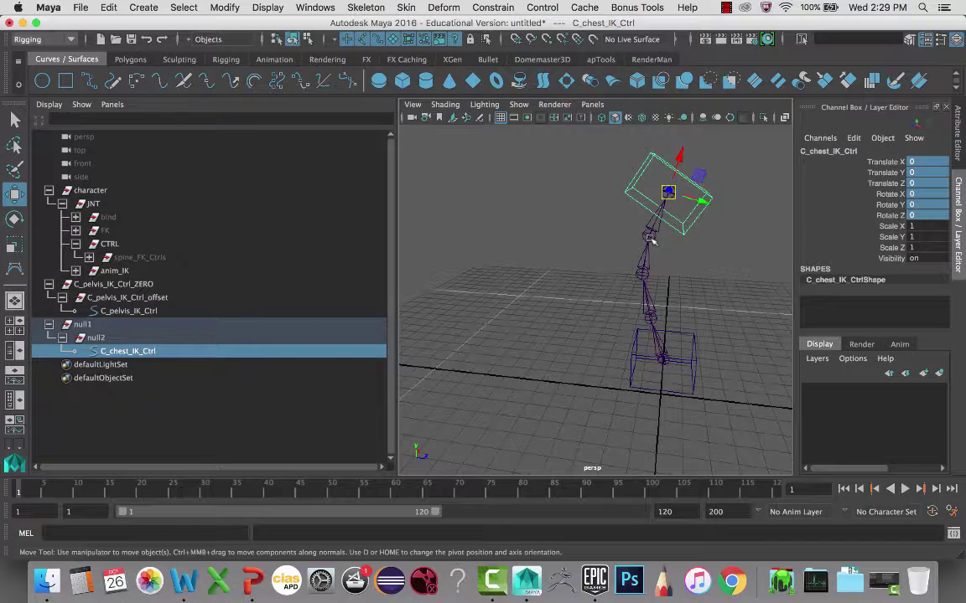
{"action": "key", "text": "F8"}
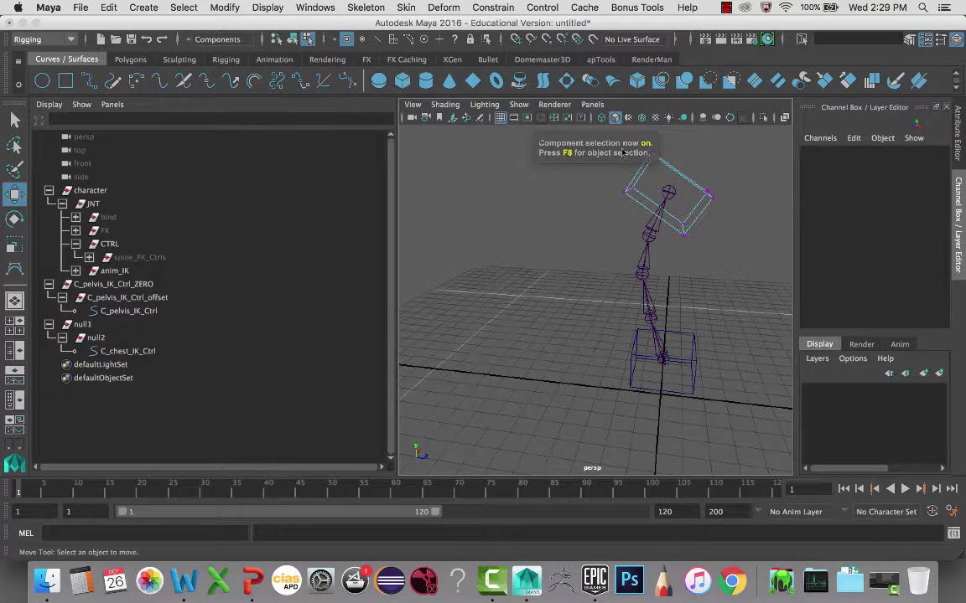
{"action": "left_click_drag", "start_coordinate": [764, 226], "coordinate": [766, 229]}
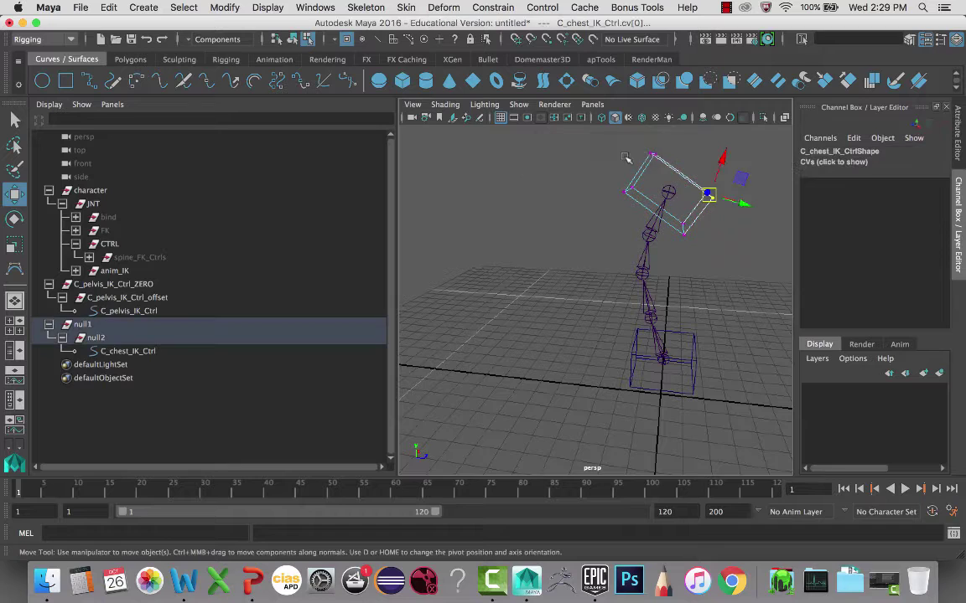
{"action": "left_click_drag", "start_coordinate": [606, 140], "coordinate": [755, 255], "text": "shift"}
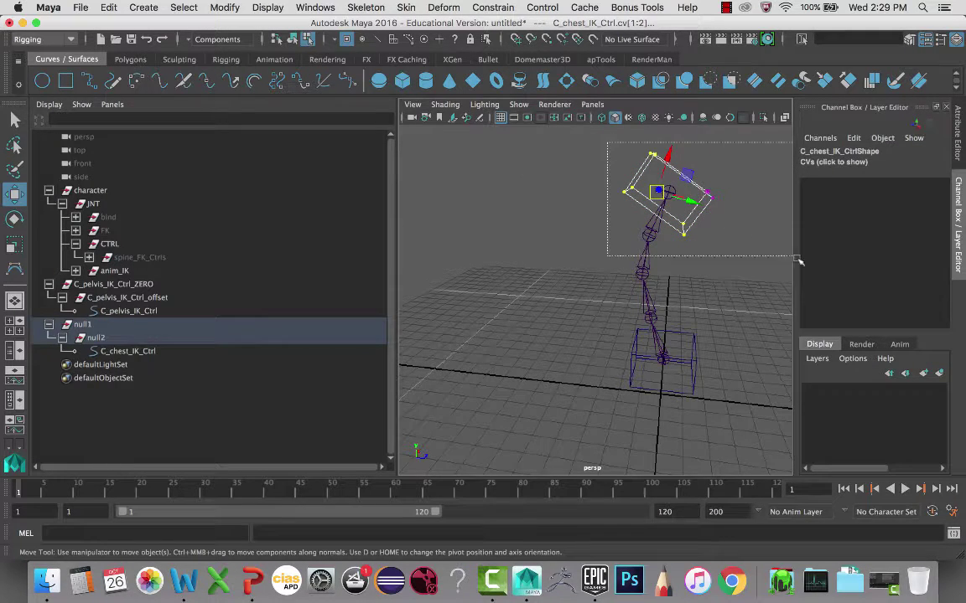
{"action": "key", "text": "e"}
{"action": "left_click_drag", "start_coordinate": [698, 172], "coordinate": [683, 160]}
{"action": "key", "text": "w"}
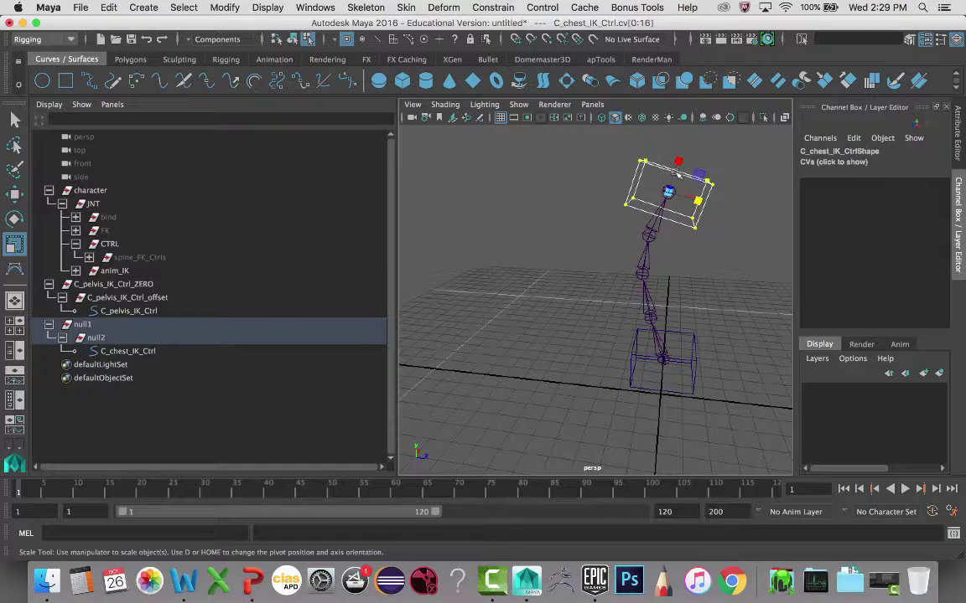
{"action": "left_click_drag", "start_coordinate": [682, 153], "coordinate": [676, 193]}
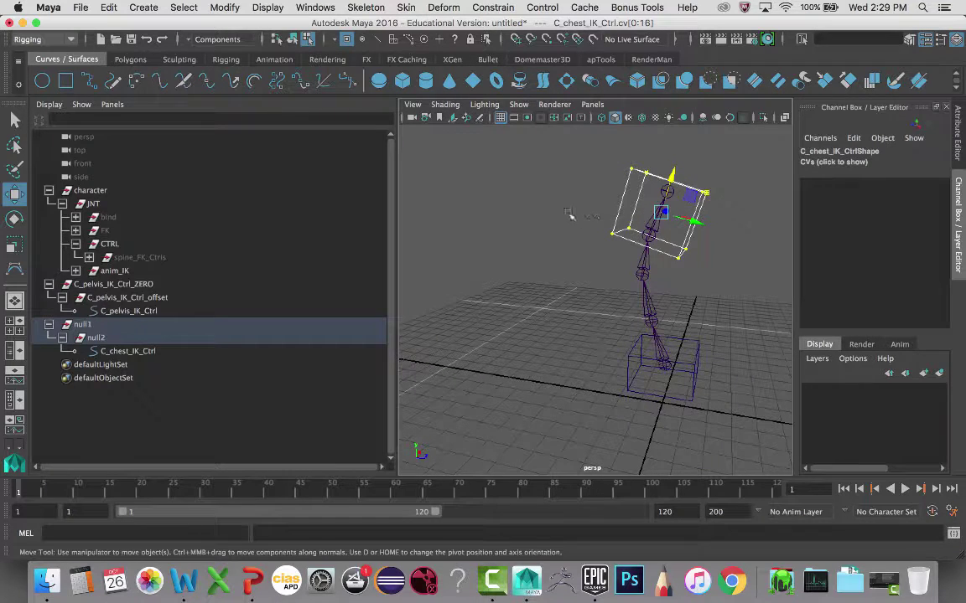
Taper the chest control box by scaling its lower CVs wider and its upper CVs narrower
{"action": "left_click_drag", "start_coordinate": [707, 269], "coordinate": [730, 268]}
{"action": "left_click_drag", "start_coordinate": [601, 213], "coordinate": [652, 239]}
{"action": "left_click_drag", "start_coordinate": [614, 158], "coordinate": [750, 208]}
{"action": "key", "text": "r"}
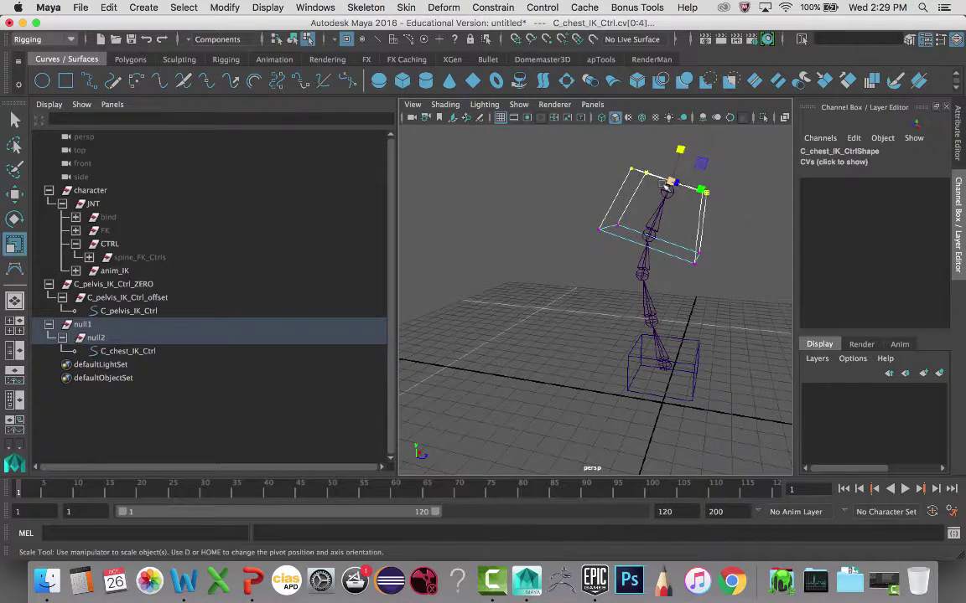
{"action": "mouse_move", "coordinate": [678, 205]}
{"action": "left_mouse_down", "text": "alt"}
{"action": "mouse_move", "coordinate": [668, 219]}
{"action": "mouse_move", "coordinate": [661, 201]}
{"action": "mouse_move", "coordinate": [688, 219]}
{"action": "left_mouse_up", "text": "alt"}
Adjust the position of the chest control's lower CVs along the spine and return to object selection
{"action": "left_click_drag", "start_coordinate": [571, 215], "coordinate": [671, 211]}
{"action": "key", "text": "w"}
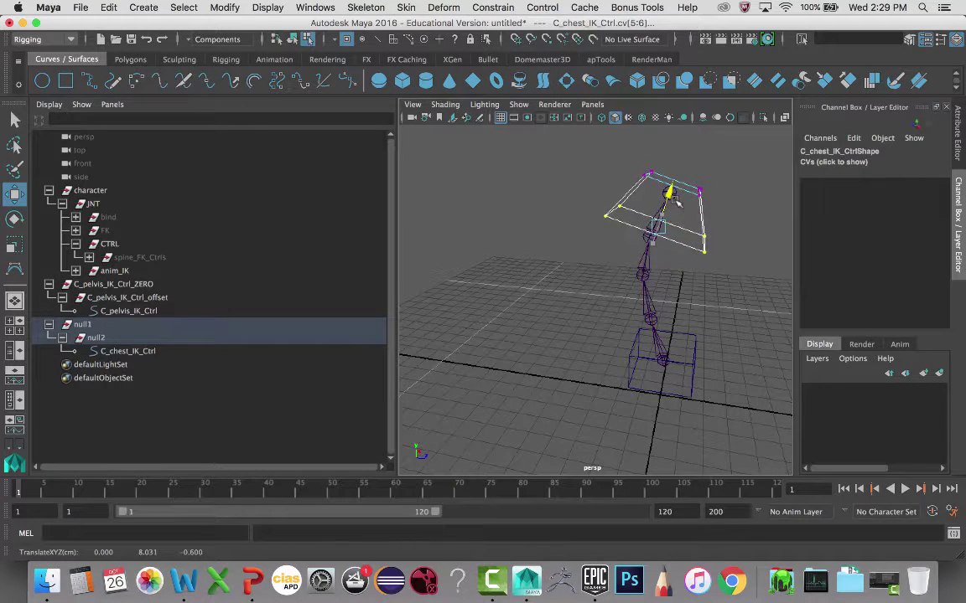
{"action": "right_click_drag", "start_coordinate": [697, 194], "coordinate": [758, 175]}
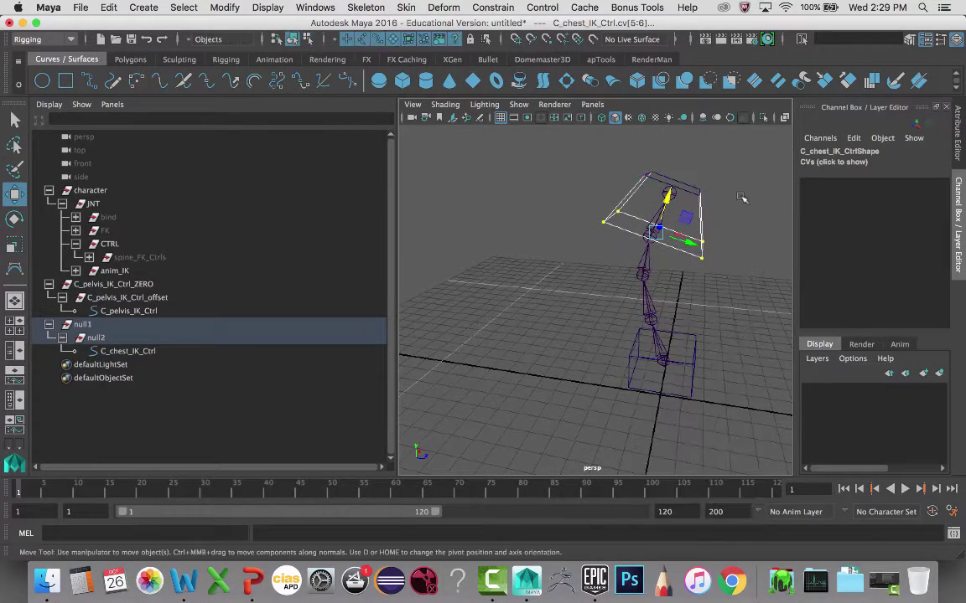
Inspect the chest control box and the middle spine joint C_chest_jnt_anim_IK from several angles
{"action": "left_click", "coordinate": [726, 233]}
{"action": "left_click_drag", "start_coordinate": [726, 233], "coordinate": [707, 275], "text": "alt"}
{"action": "left_click", "coordinate": [631, 200]}
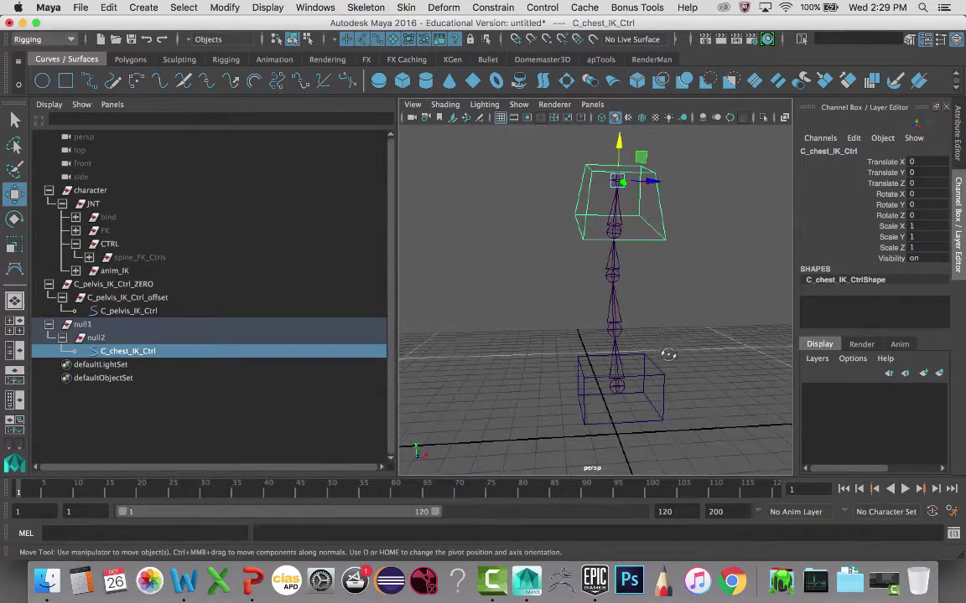
{"action": "left_click_drag", "start_coordinate": [601, 319], "coordinate": [624, 306], "text": "alt"}
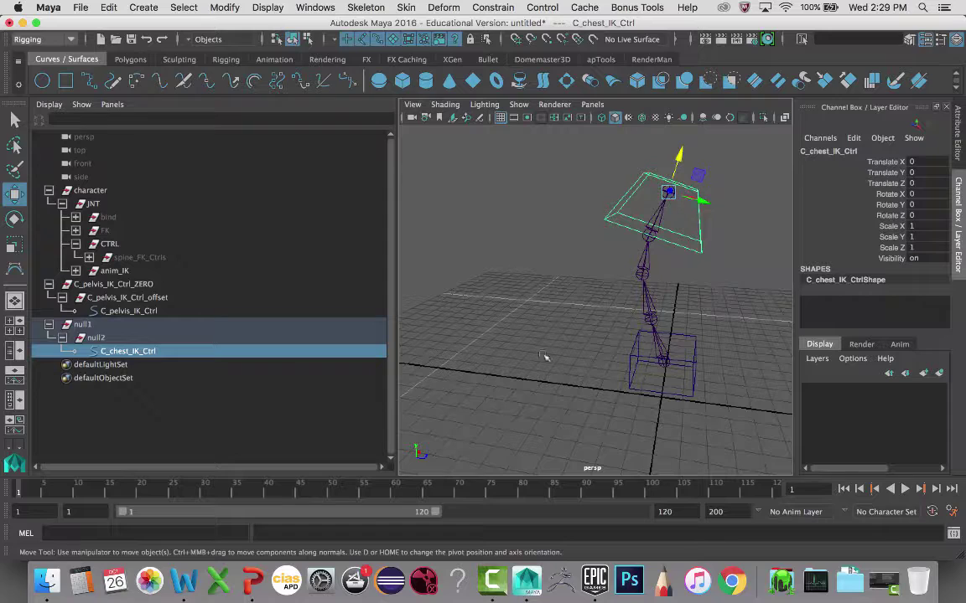
{"action": "left_click", "coordinate": [641, 273]}
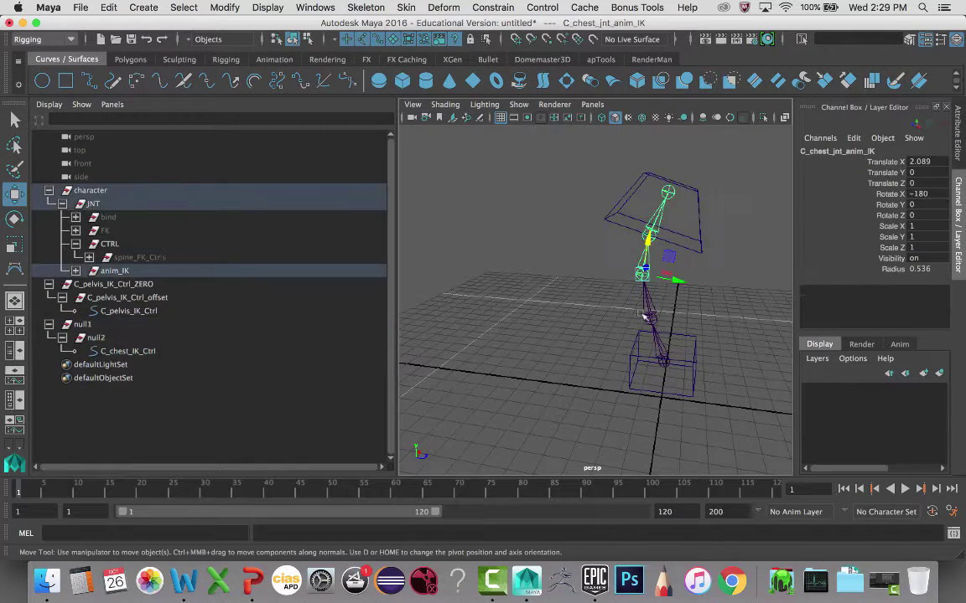
{"action": "left_click_drag", "start_coordinate": [565, 287], "coordinate": [605, 317], "text": "alt"}
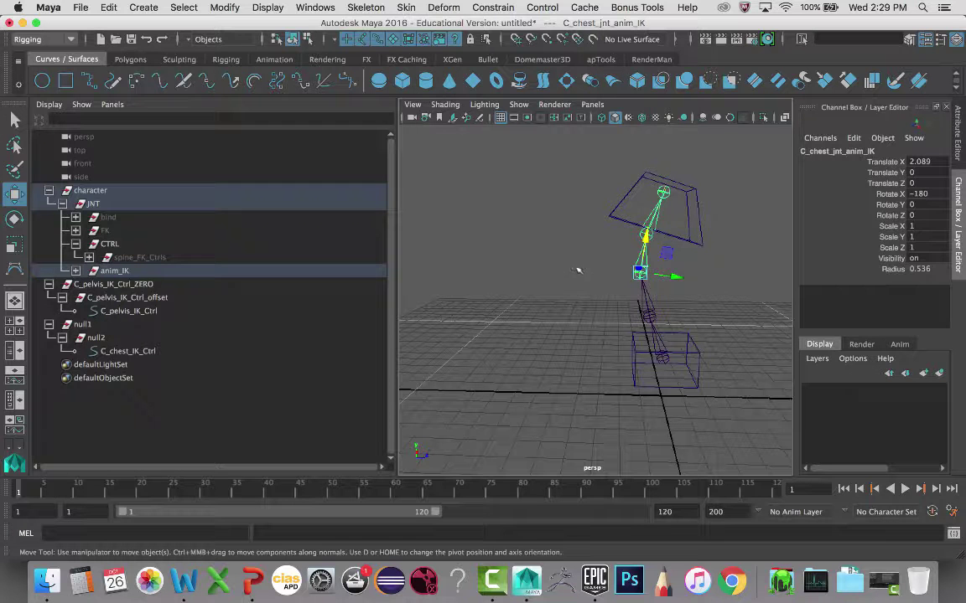
{"action": "left_click_drag", "start_coordinate": [680, 375], "coordinate": [622, 370], "text": "alt"}
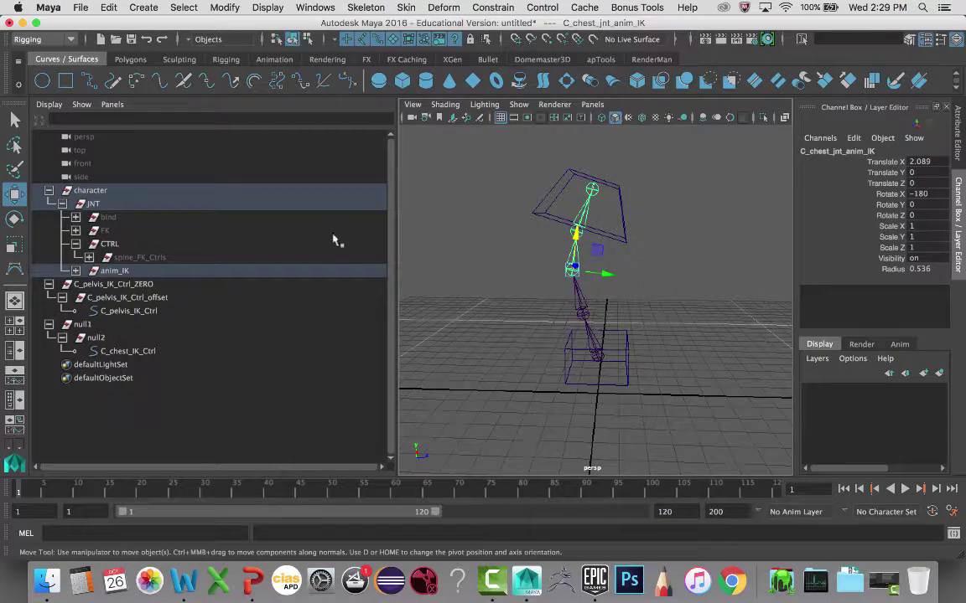
Create an empty group, parent it under the C_chest_jnt_anim_IK joint and set its translate and rotate values to 0
{"action": "left_click", "coordinate": [555, 359]}
{"action": "key", "text": "ctrl+g"}
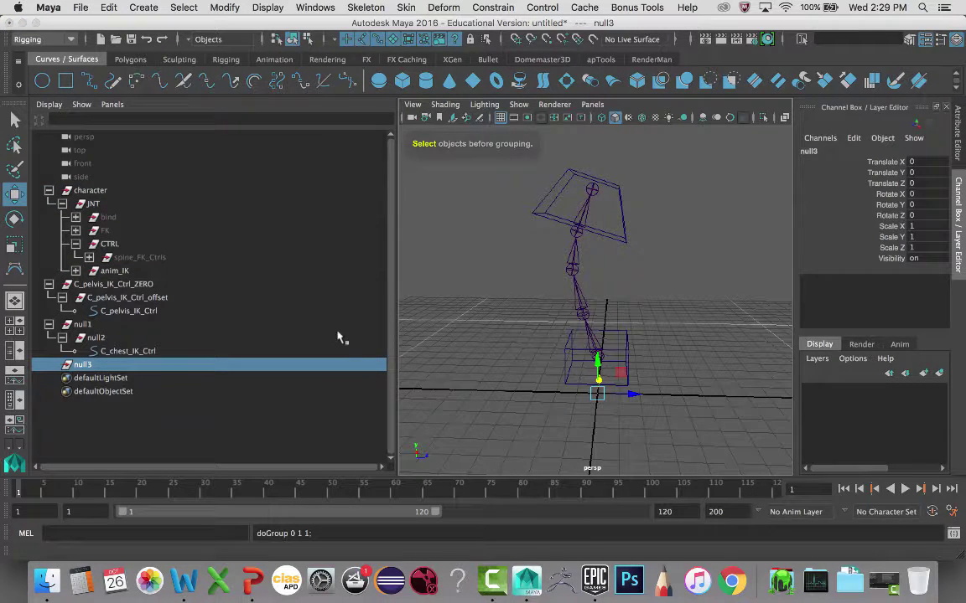
{"action": "left_click", "coordinate": [571, 270]}
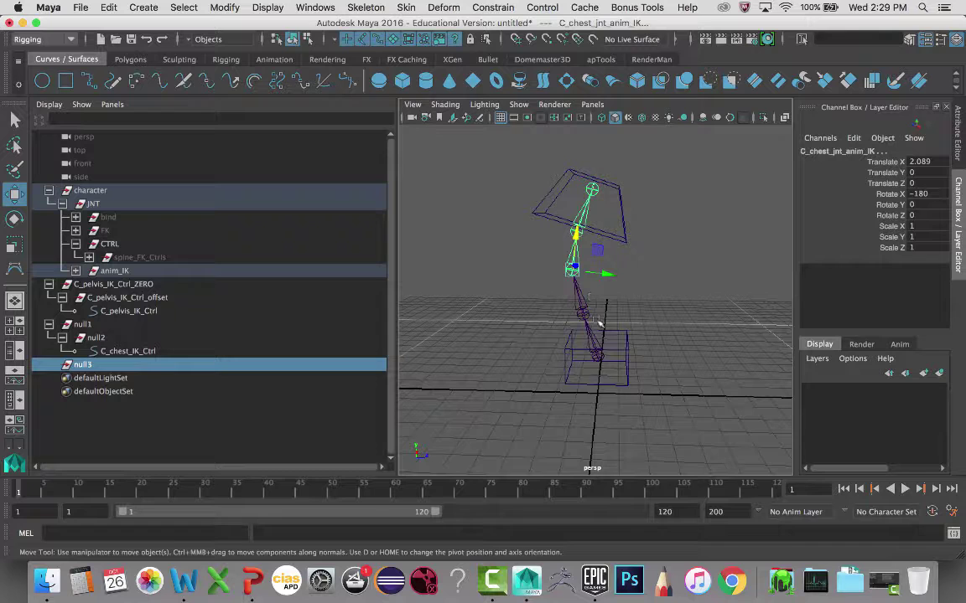
{"action": "key", "text": "p"}
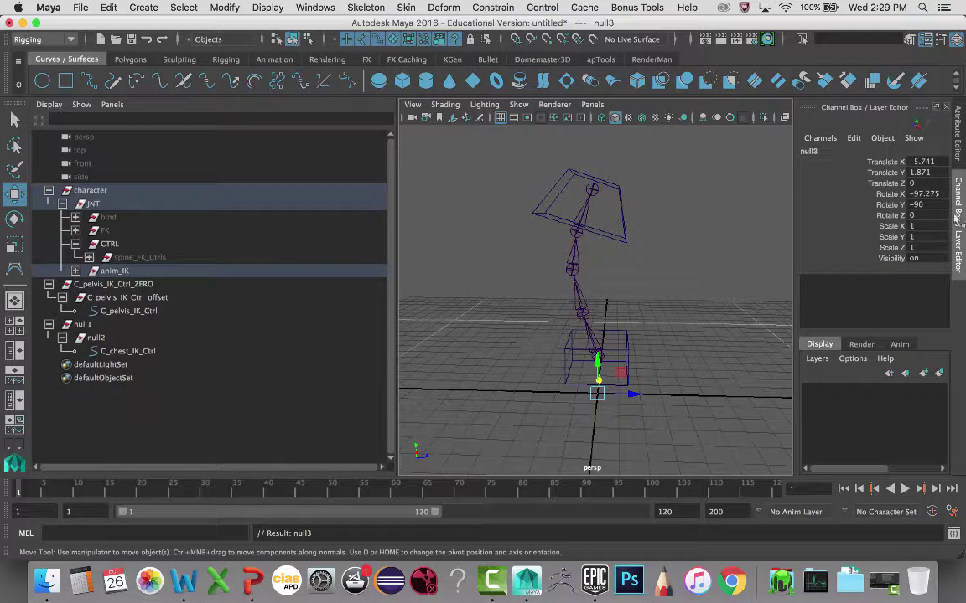
{"action": "left_click_drag", "start_coordinate": [916, 162], "coordinate": [922, 204]}
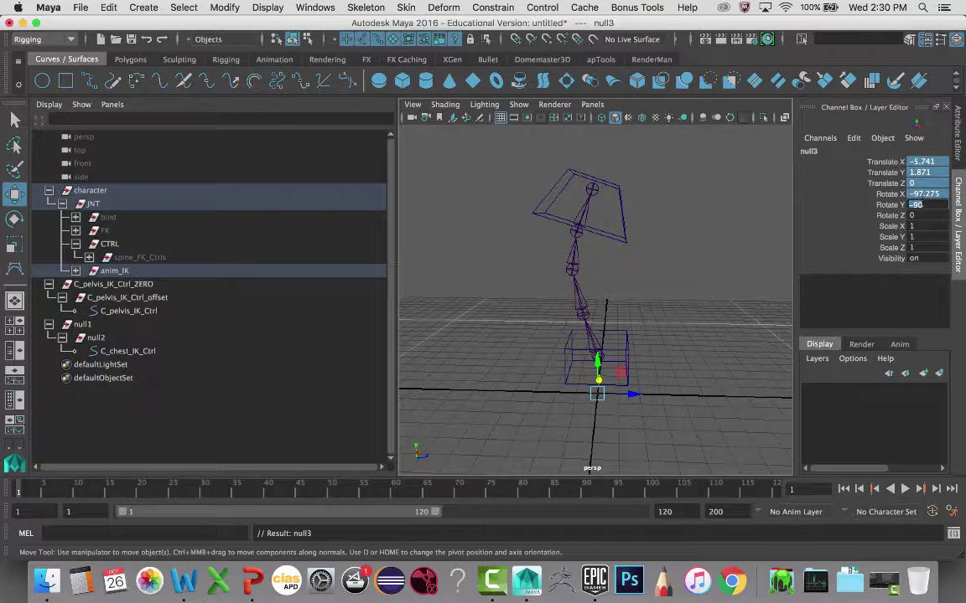
{"action": "type", "text": "0"}
{"action": "key", "text": "Return"}
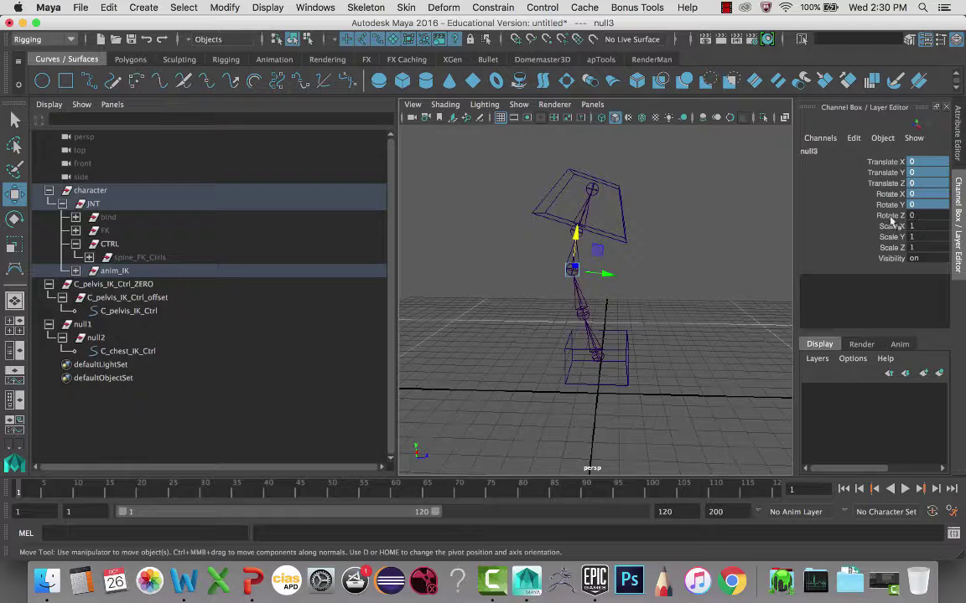
Unparent the aligned group to the world and nest a duplicate of it under the original null3
{"action": "key", "text": "shift+p"}
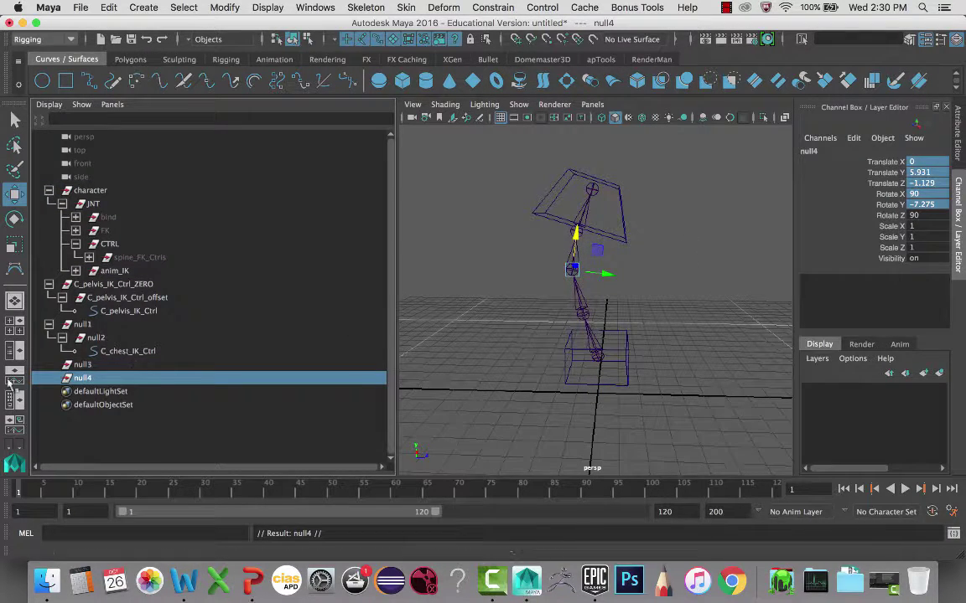
{"action": "key", "text": "super+d"}
{"action": "middle_click_drag", "start_coordinate": [90, 378], "coordinate": [83, 365]}
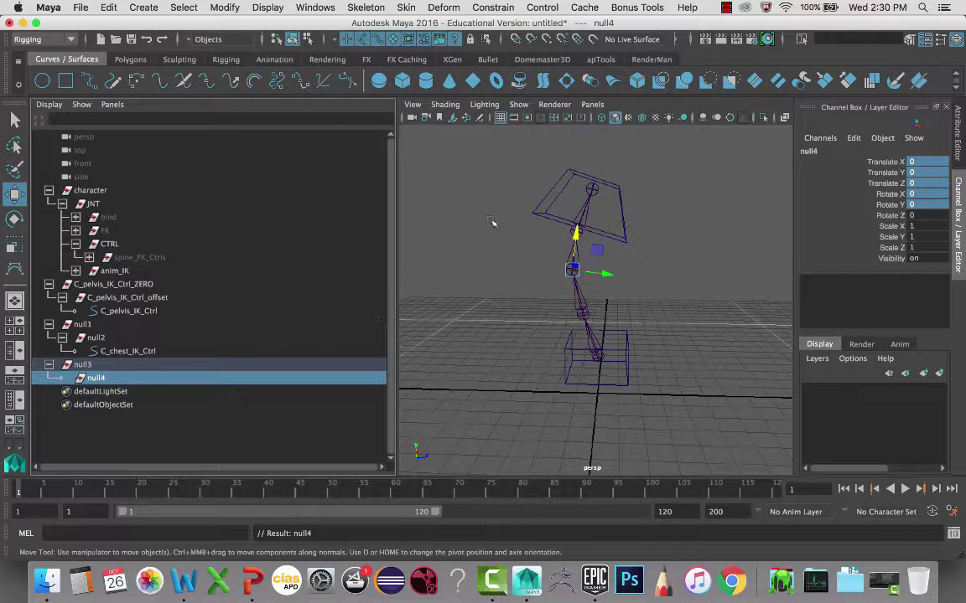
Create a NURBS circle under null4 and set its translate and rotate values to 0
{"action": "left_click", "coordinate": [42, 83]}
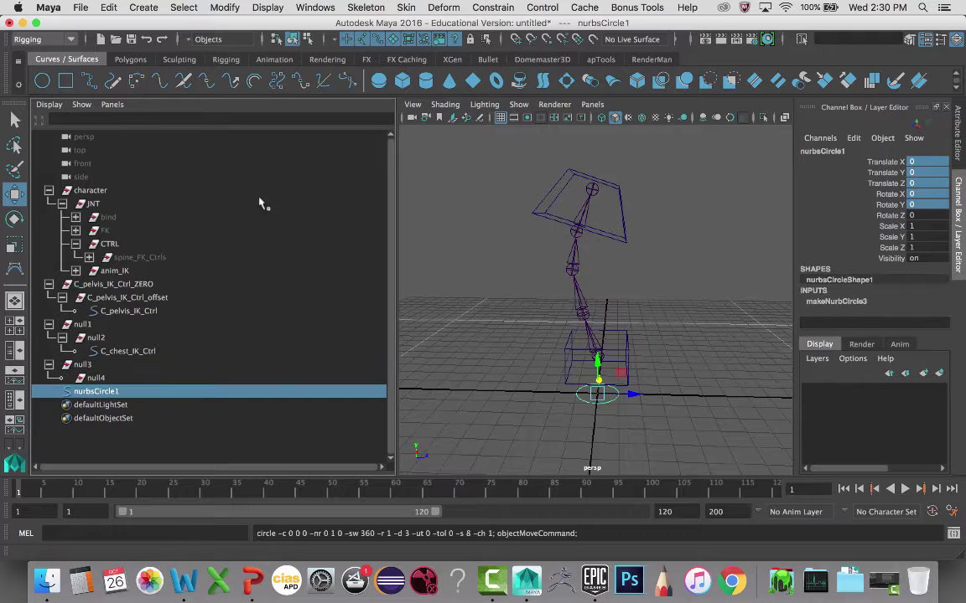
{"action": "mouse_move", "coordinate": [107, 391]}
{"action": "middle_mouse_down"}
{"action": "mouse_move", "coordinate": [117, 395]}
{"action": "mouse_move", "coordinate": [98, 380]}
{"action": "middle_mouse_up"}
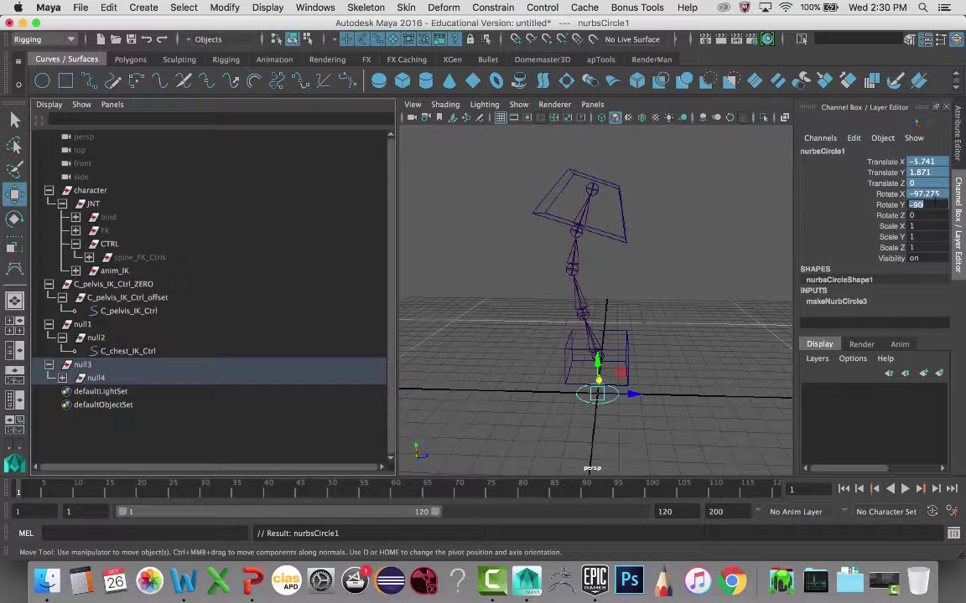
{"action": "type", "text": "0"}
{"action": "key", "text": "Return"}
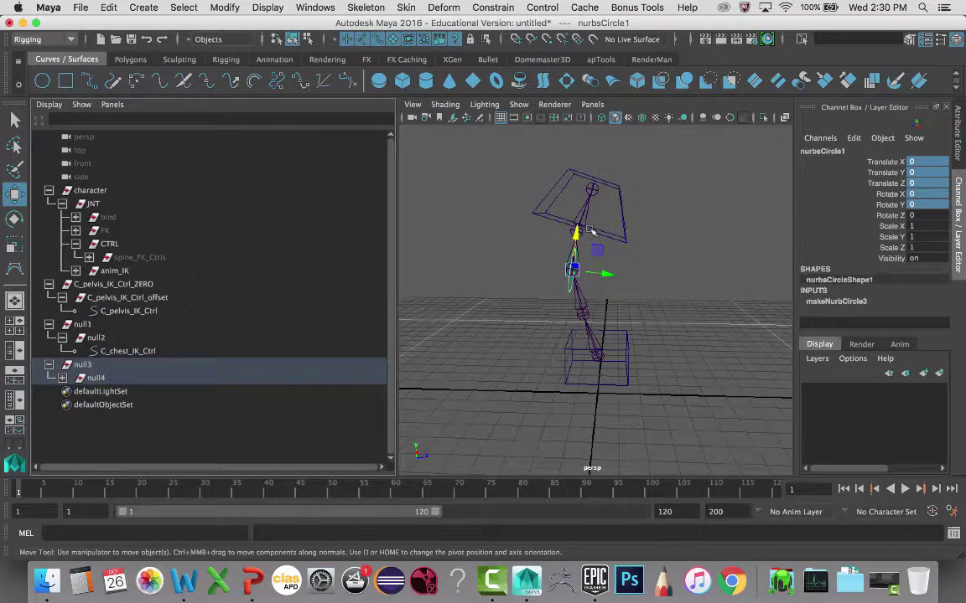
Move all of the circle's CVs away from the middle spine joint so the curve sits behind the spine
{"action": "key", "text": "F8"}
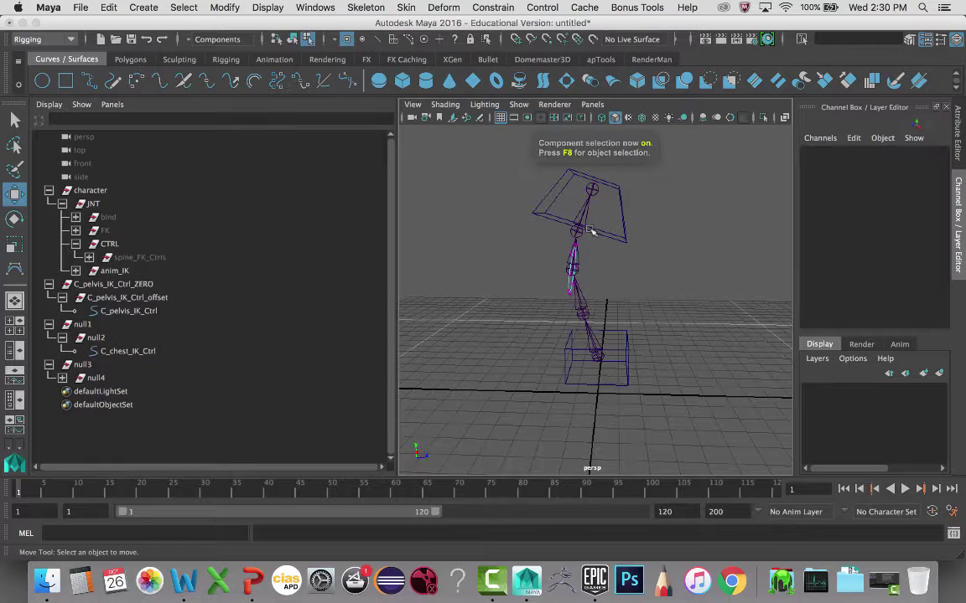
{"action": "left_click_drag", "start_coordinate": [539, 232], "coordinate": [616, 323]}
{"action": "left_click_drag", "start_coordinate": [612, 274], "coordinate": [593, 288]}
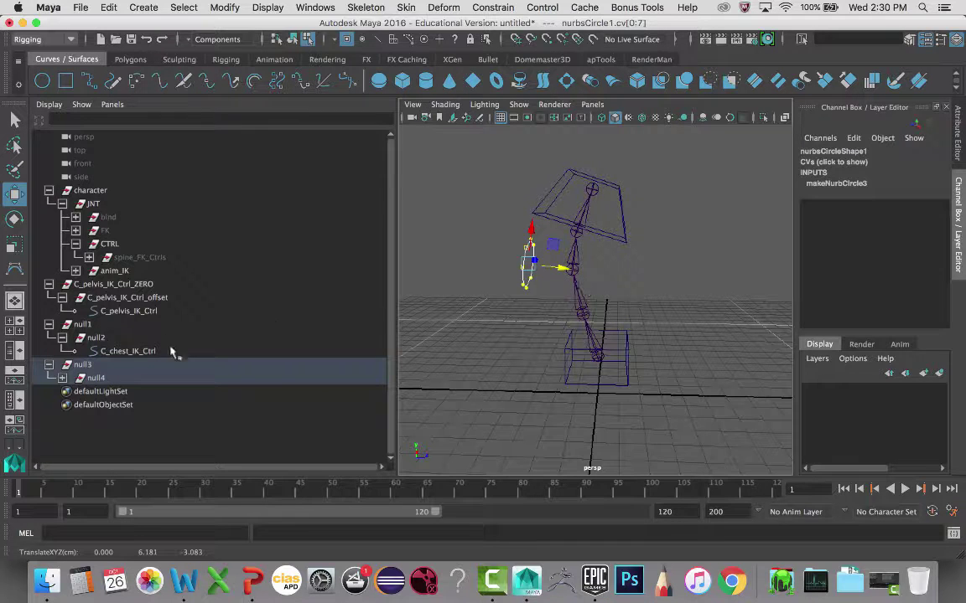
Rename the NURBS circle under null4 as C_spine_IK_Ctrl
{"action": "left_click", "coordinate": [62, 378]}
{"action": "left_click", "coordinate": [127, 394]}
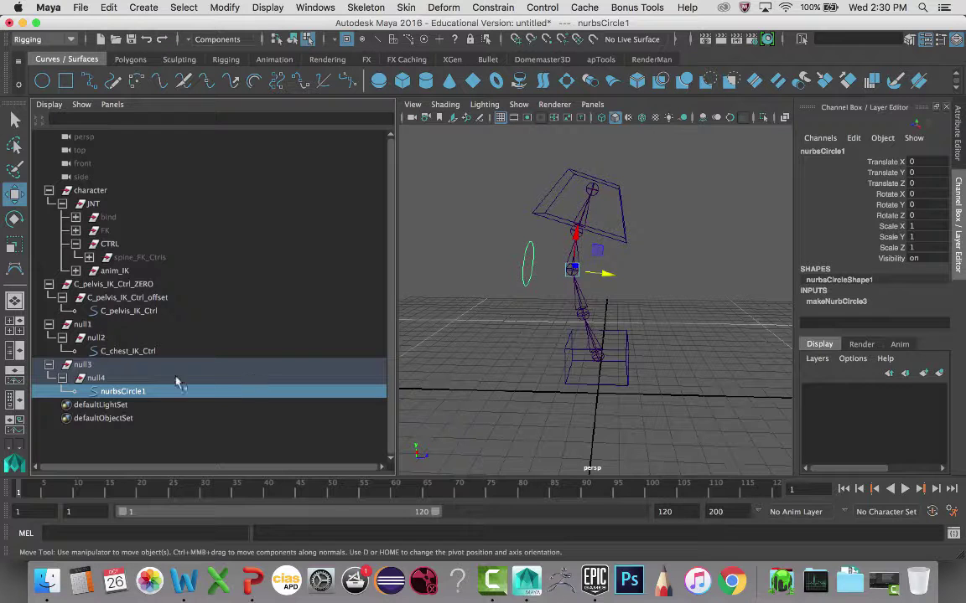
{"action": "double_click", "coordinate": [123, 393]}
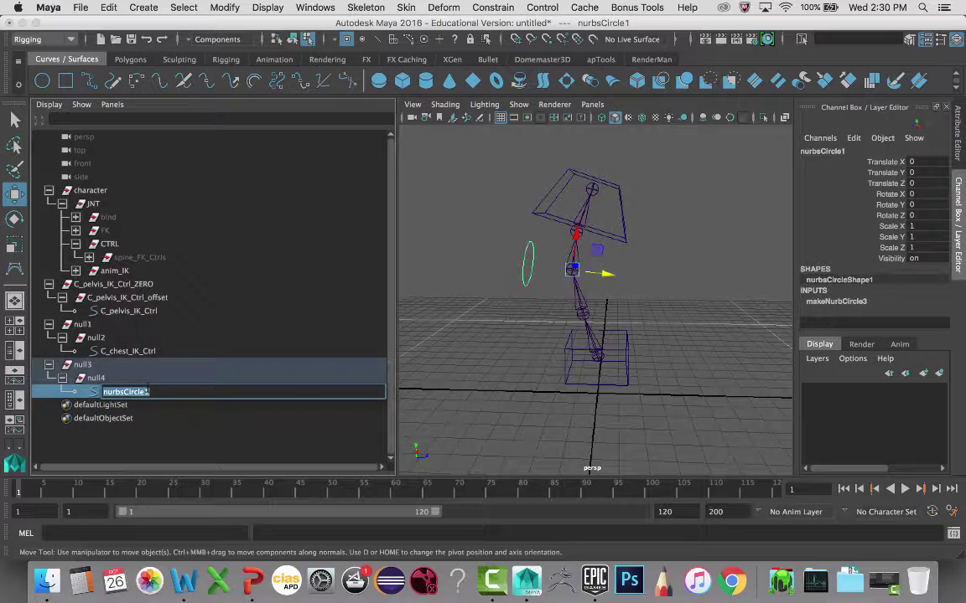
{"action": "type", "text": "C_spine_IK_Ctrl"}
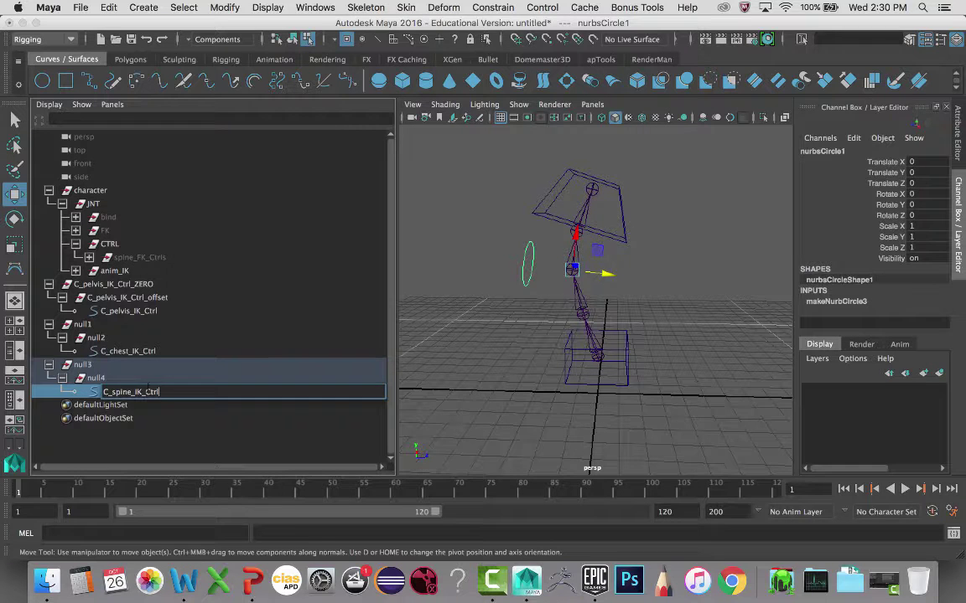
{"action": "key", "text": "Return"}
Copy the spine control's name and rename null4 as C_spine_IK_Ctrl_offset
{"action": "double_click", "coordinate": [152, 393]}
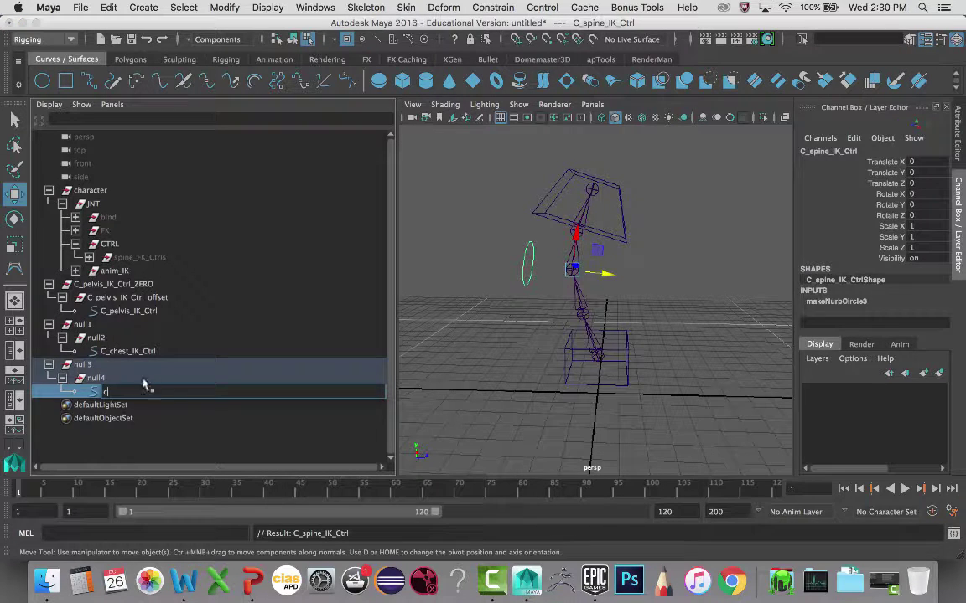
{"action": "type", "text": "c"}
{"action": "key", "text": "super+z"}
{"action": "key", "text": "super+c"}
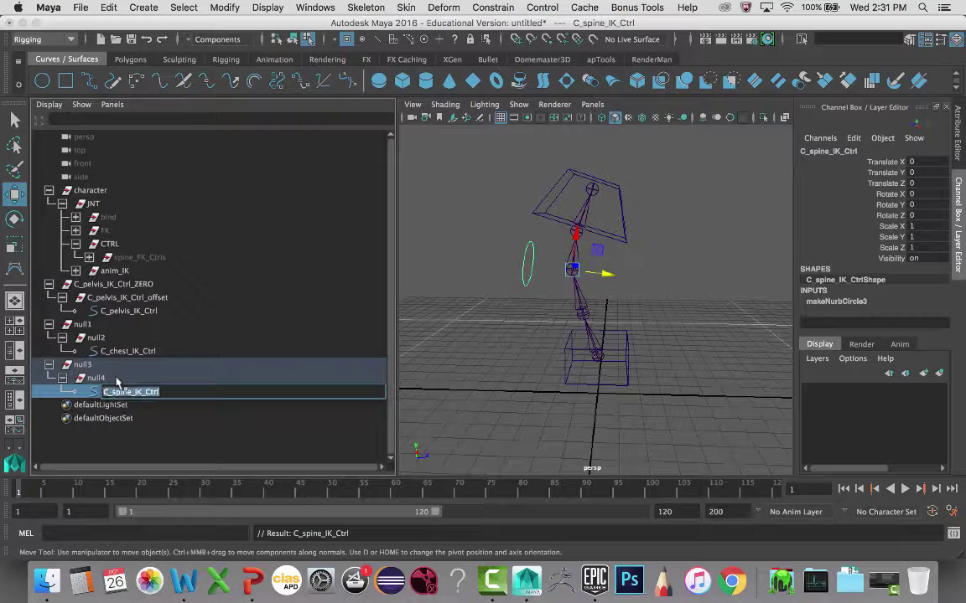
{"action": "left_click", "coordinate": [115, 383]}
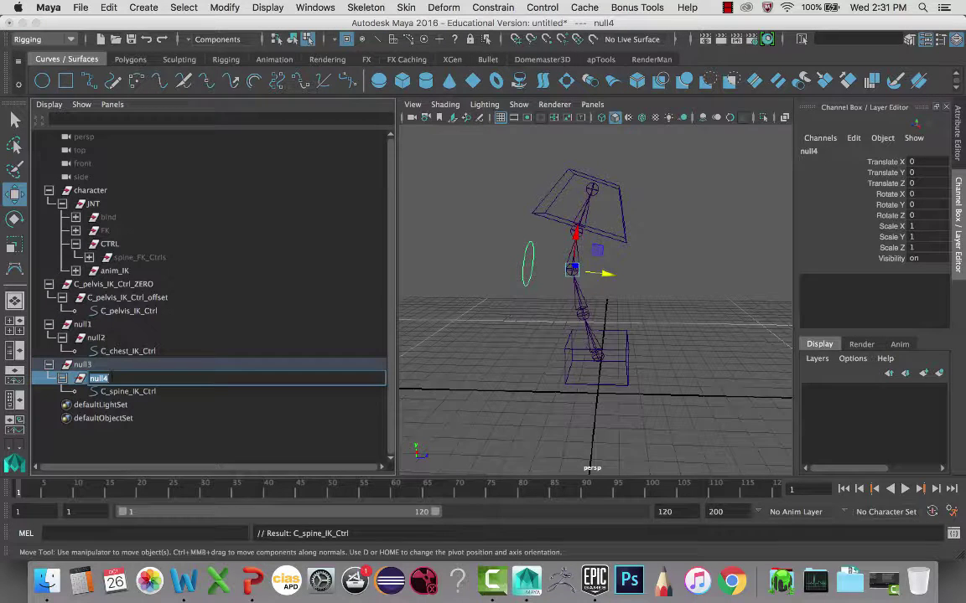
{"action": "double_click", "coordinate": [115, 381]}
{"action": "key", "text": "super+v"}
{"action": "type", "text": "_offset"}
{"action": "key", "text": "Return"}
Rename the top group null3 as C_spine_IK_Ctrl_ZERO
{"action": "left_click", "coordinate": [84, 365]}
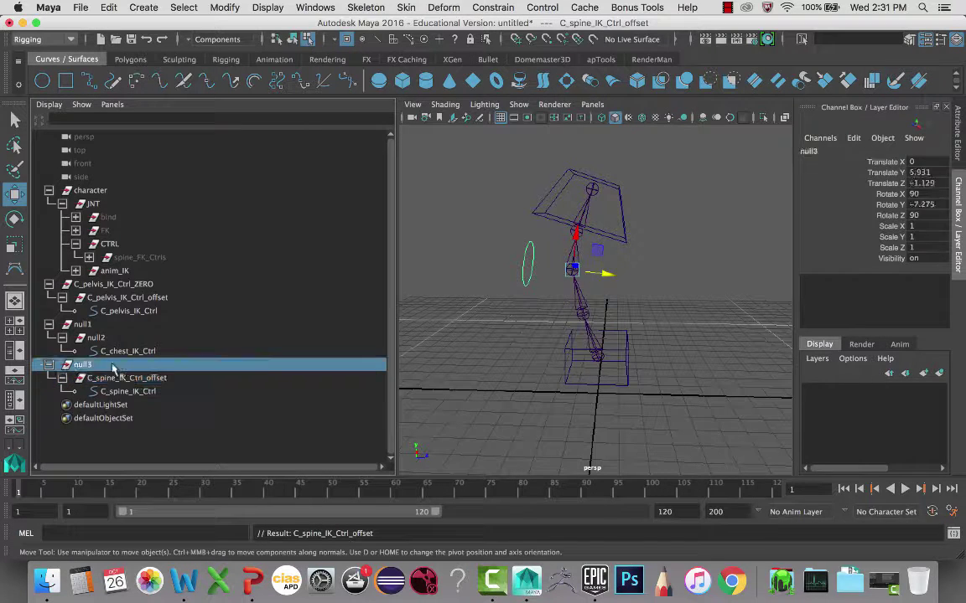
{"action": "double_click", "coordinate": [84, 365]}
{"action": "key", "text": "super+v"}
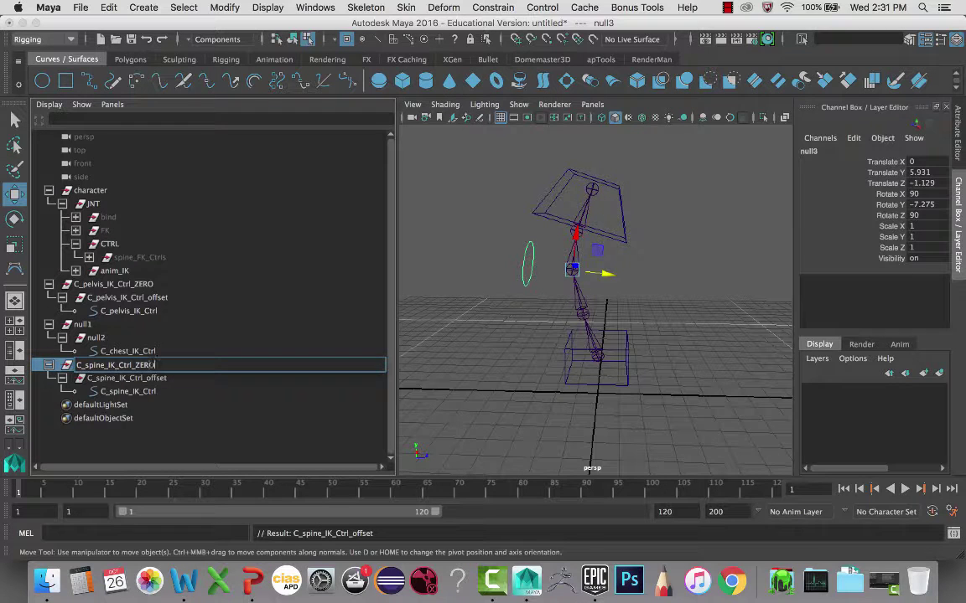
{"action": "type", "text": "_ZERO"}
{"action": "key", "text": "Return"}
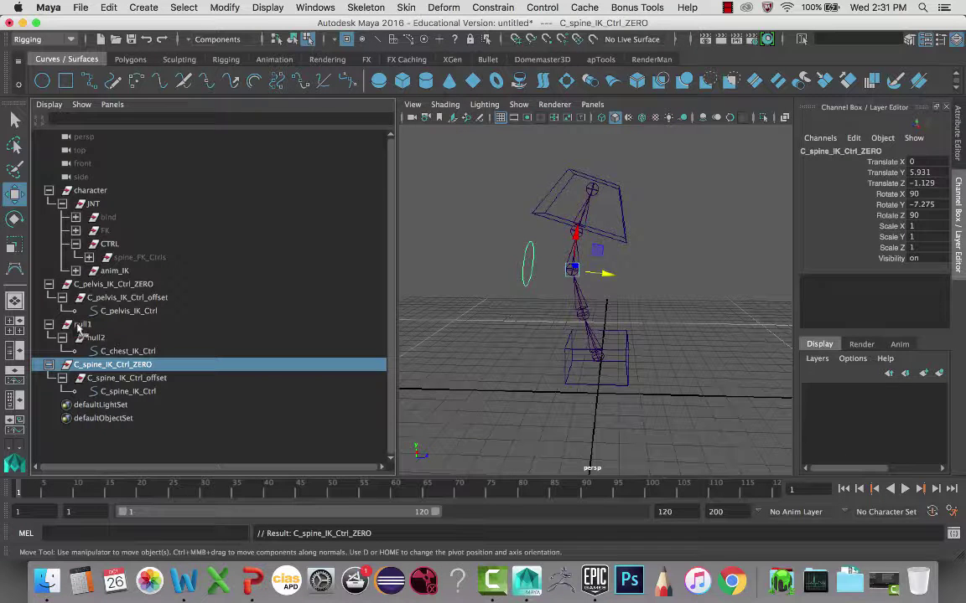
Copy the chest control's name and rename null2 as C_chest_IK_Ctrl_offset
{"action": "double_click", "coordinate": [126, 351]}
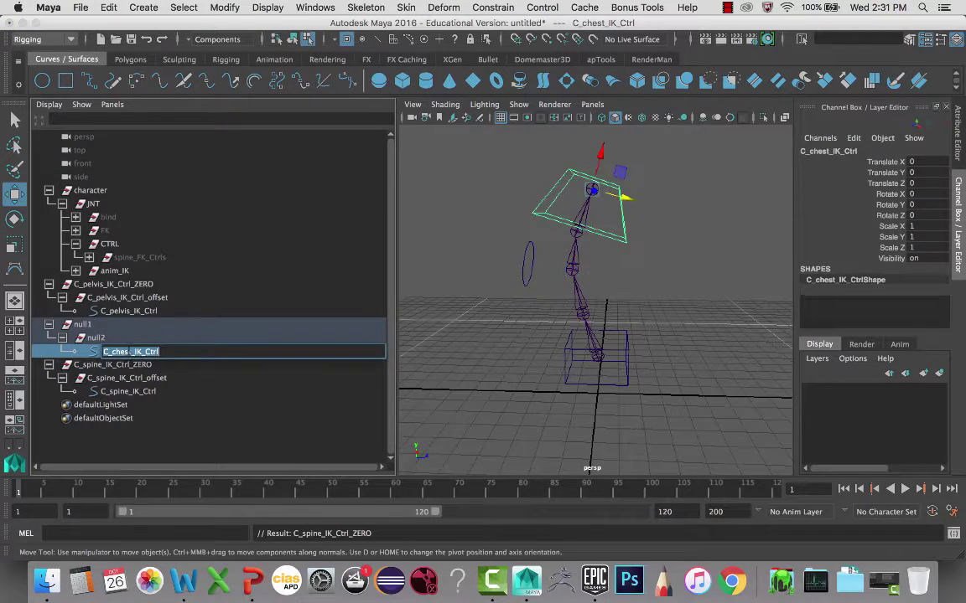
{"action": "key", "text": "ctrl+c"}
{"action": "double_click", "coordinate": [94, 338]}
{"action": "key", "text": "ctrl+v"}
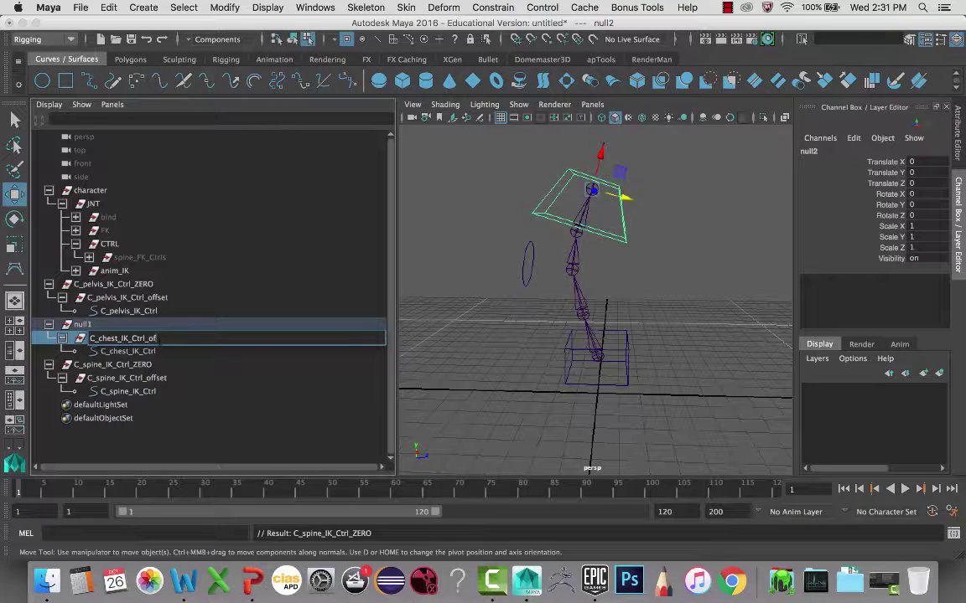
{"action": "type", "text": "_offset"}
{"action": "key", "text": "Return"}
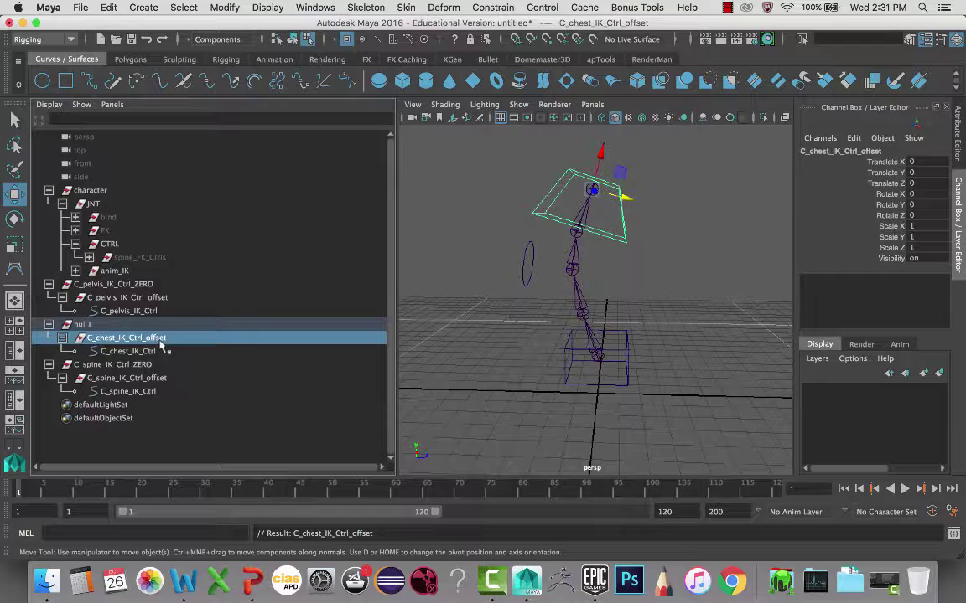
Rename the top chest group null1 as C_chest_IK_Ctrl_ZERO
{"action": "double_click", "coordinate": [82, 324]}
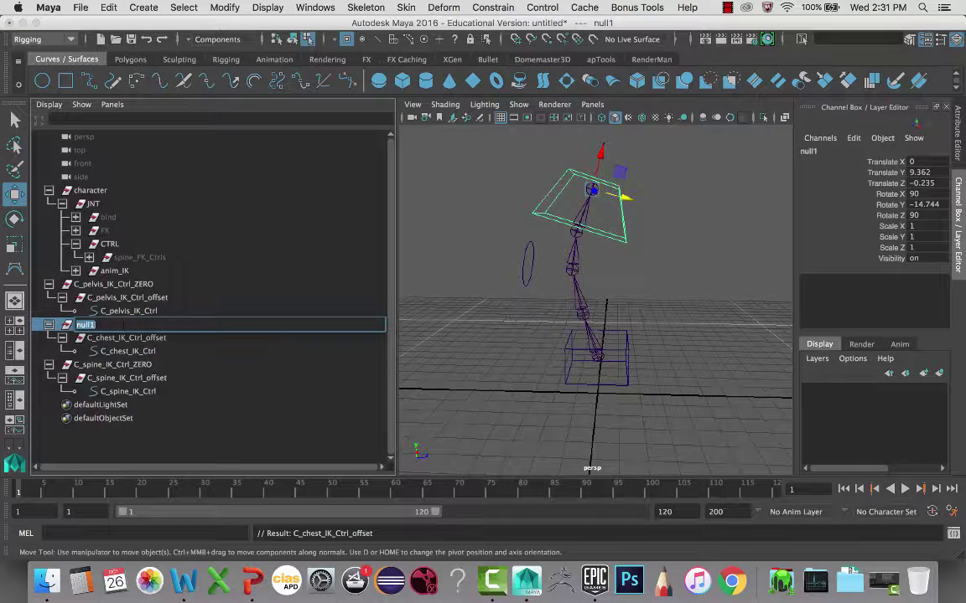
{"action": "key", "text": "ctrl+v"}
{"action": "type", "text": "_ZERO"}
{"action": "key", "text": "Return"}
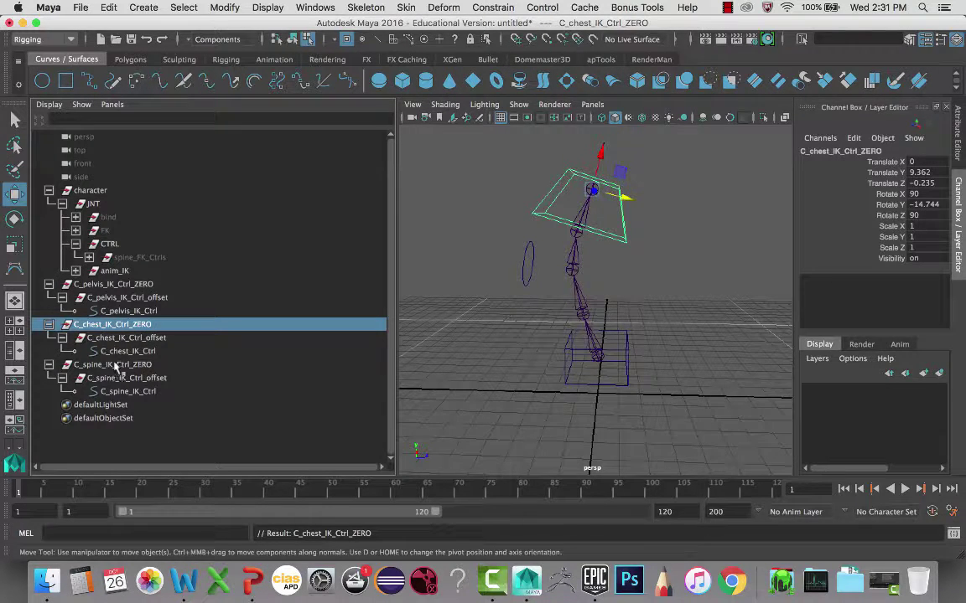
Try to parent C_chest_IK_Ctrl_ZERO under C_spine_IK_Ctrl and reposition C_spine_IK_Ctrl_ZERO in the hierarchy
{"action": "middle_click_drag", "start_coordinate": [118, 333], "coordinate": [127, 392]}
{"action": "left_click", "coordinate": [115, 324]}
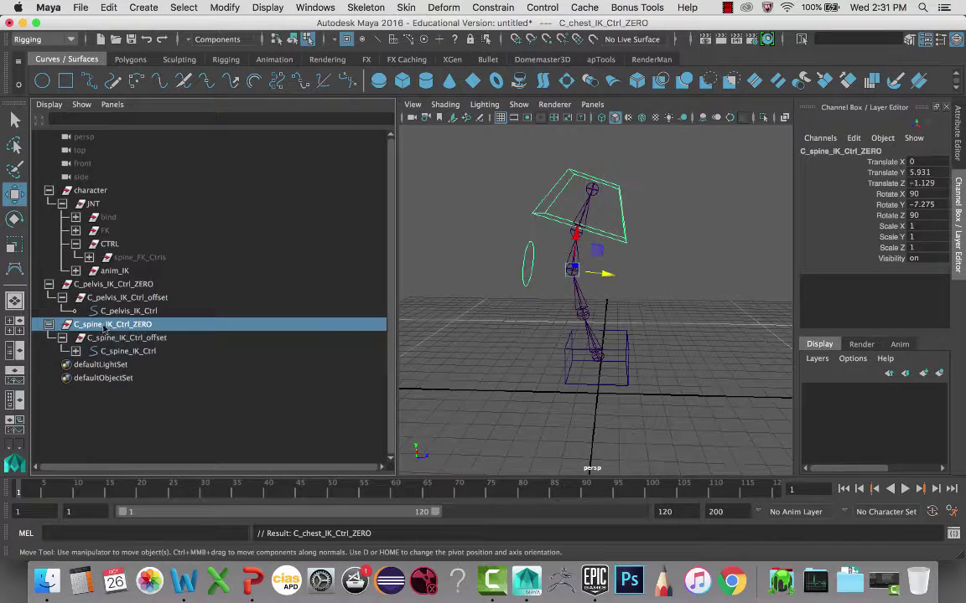
{"action": "mouse_move", "coordinate": [123, 324]}
{"action": "middle_mouse_down"}
{"action": "mouse_move", "coordinate": [119, 287]}
{"action": "mouse_move", "coordinate": [122, 333]}
{"action": "middle_mouse_up"}
Undo the control group parenting and the renaming of the top chest group
{"action": "key", "text": "ctrl+z"}
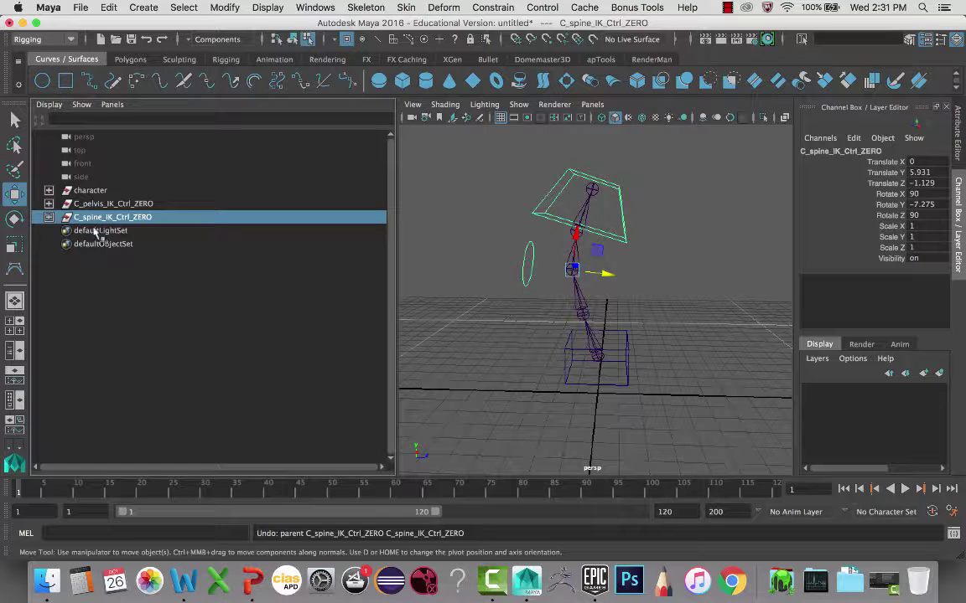
{"action": "key", "text": "ctrl+z"}
{"action": "key", "text": "ctrl+z"}
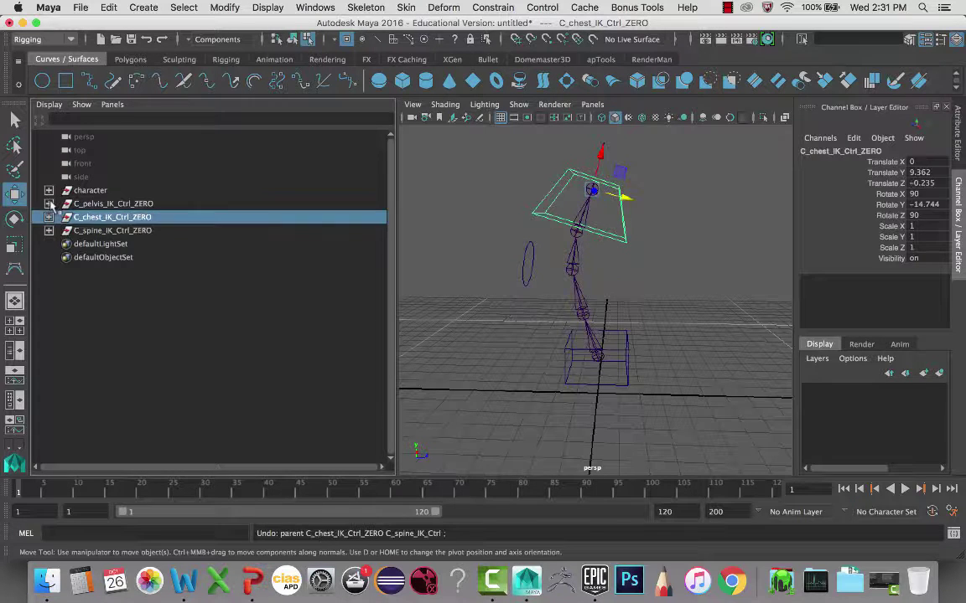
{"action": "key", "text": "ctrl+z"}
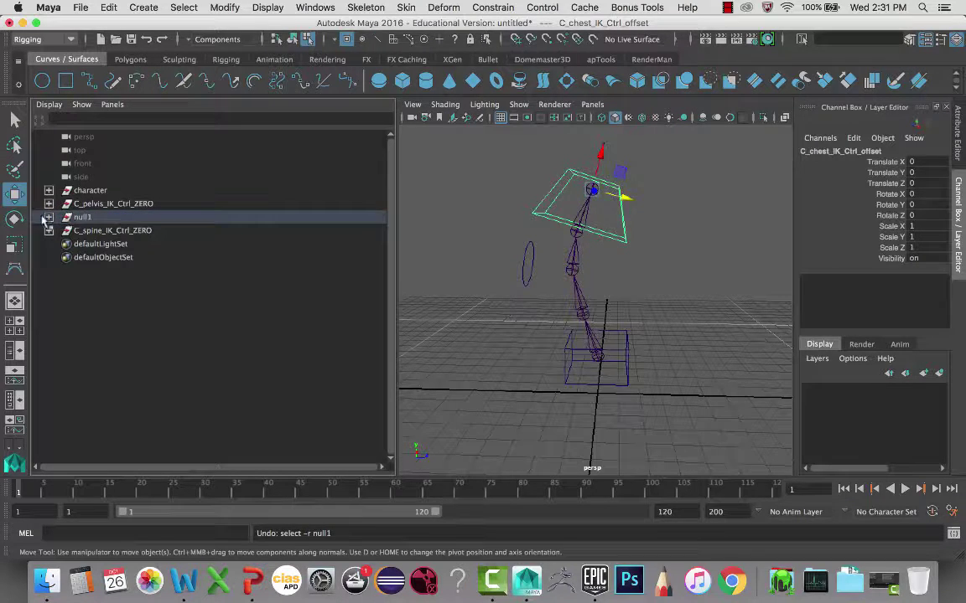
Rename the top chest group null1 as C_chest_IK_Ctrl_ZERO and collapse its hierarchy
{"action": "left_click", "coordinate": [49, 217]}
{"action": "left_click", "coordinate": [87, 219]}
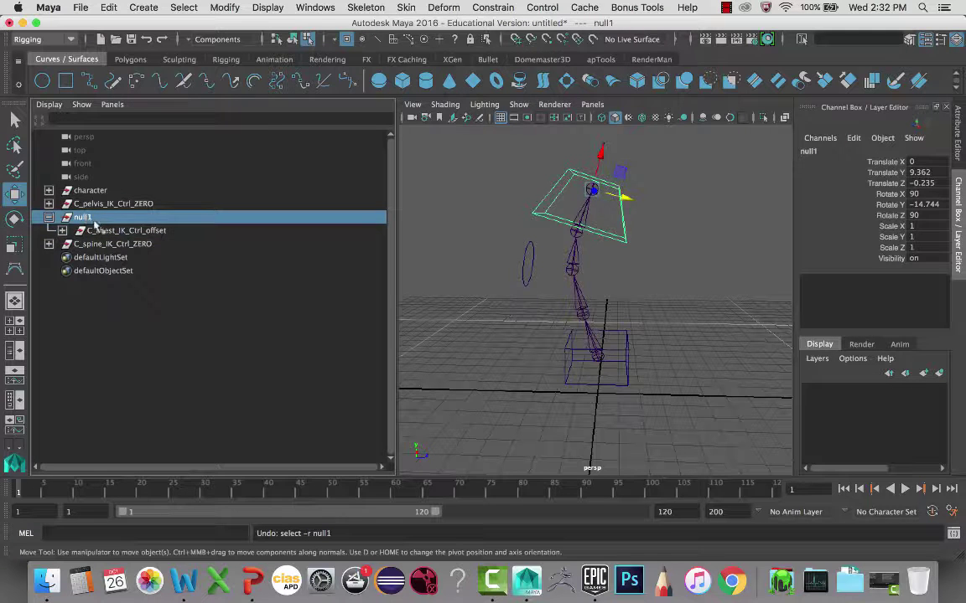
{"action": "double_click", "coordinate": [82, 218]}
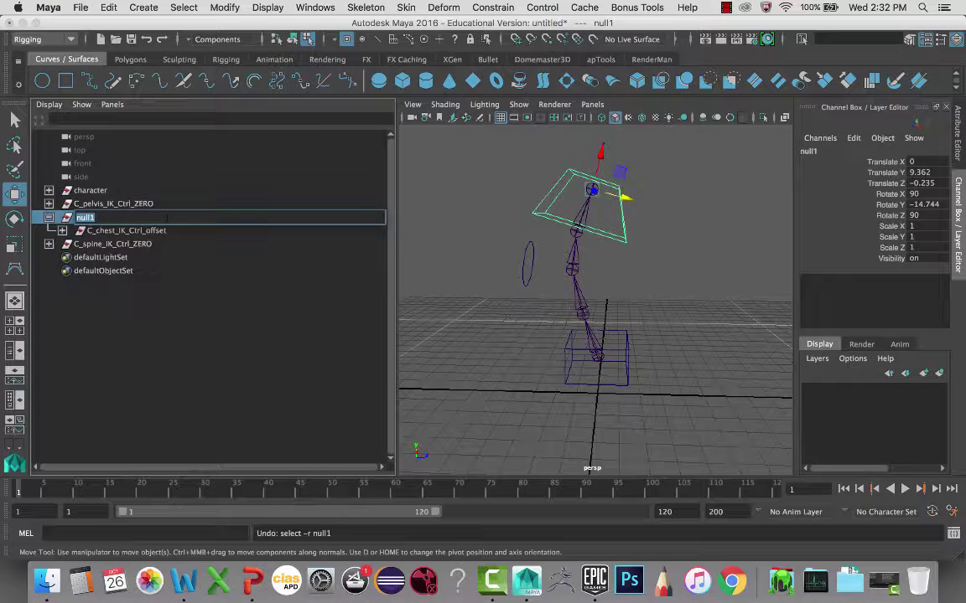
{"action": "left_click", "coordinate": [130, 232]}
{"action": "left_click", "coordinate": [100, 220]}
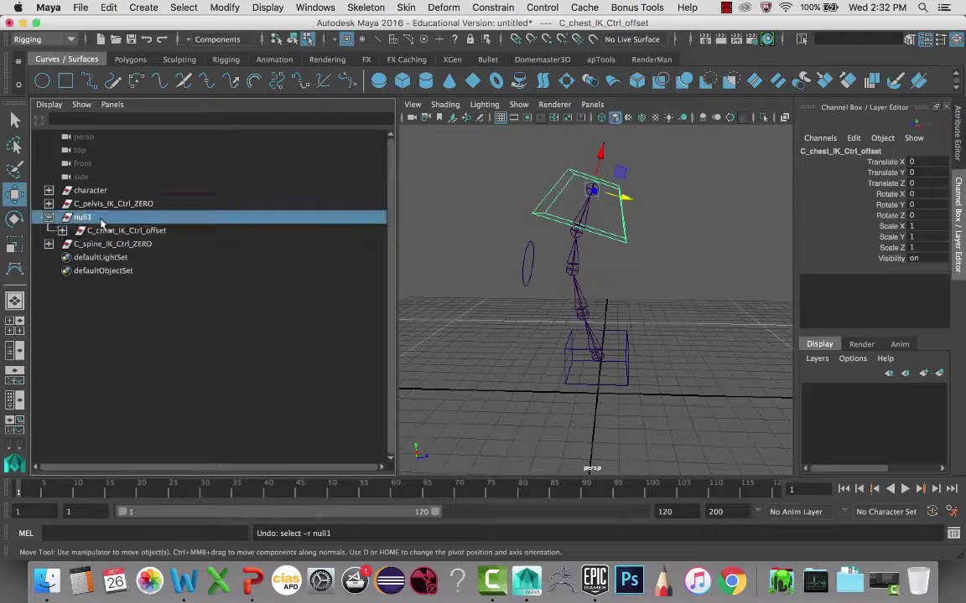
{"action": "double_click", "coordinate": [100, 219]}
{"action": "type", "text": "C_chest_IK_Ctrl_ZERO"}
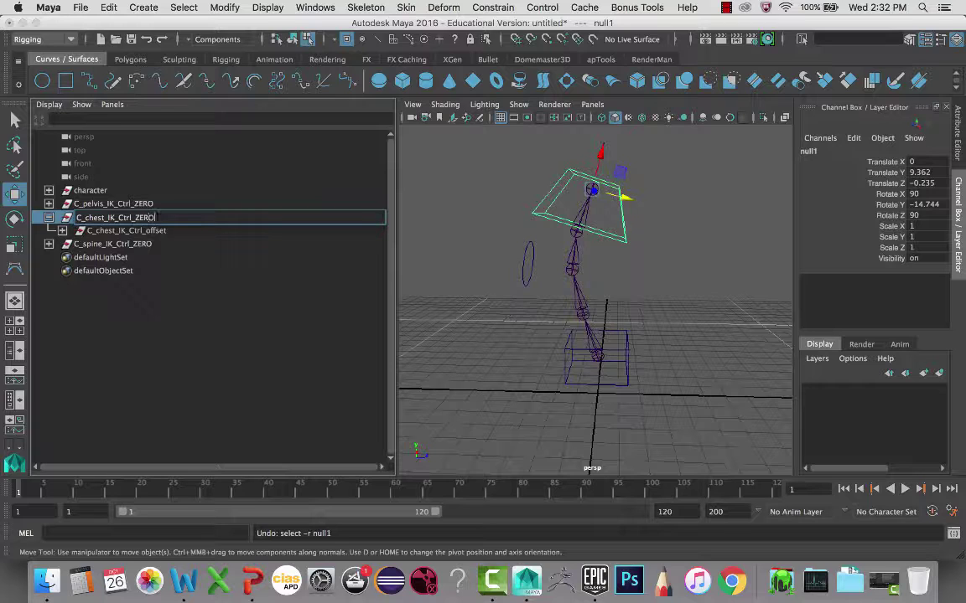
{"action": "key", "text": "Return"}
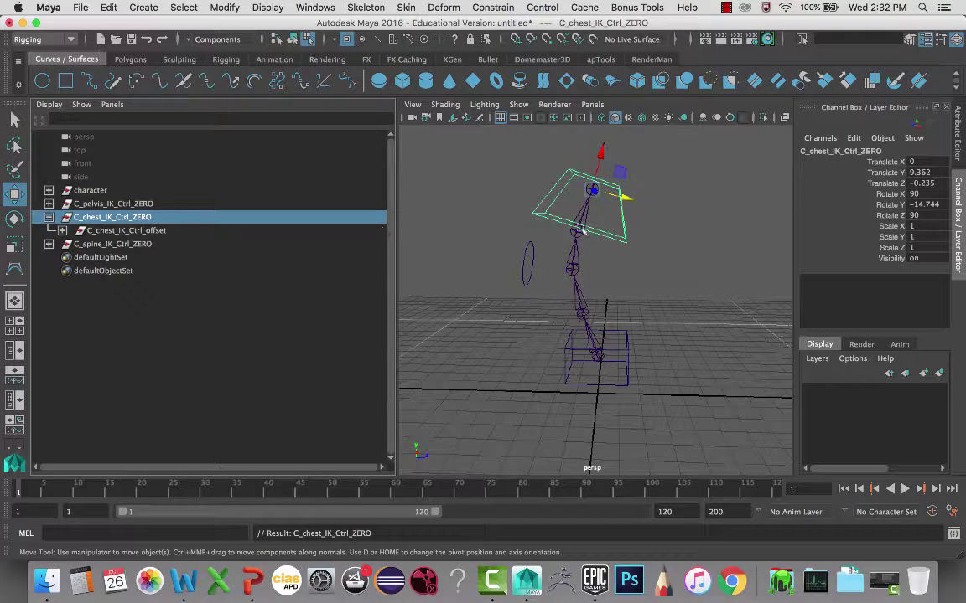
{"action": "left_click_drag", "start_coordinate": [583, 232], "coordinate": [512, 251], "text": "alt"}
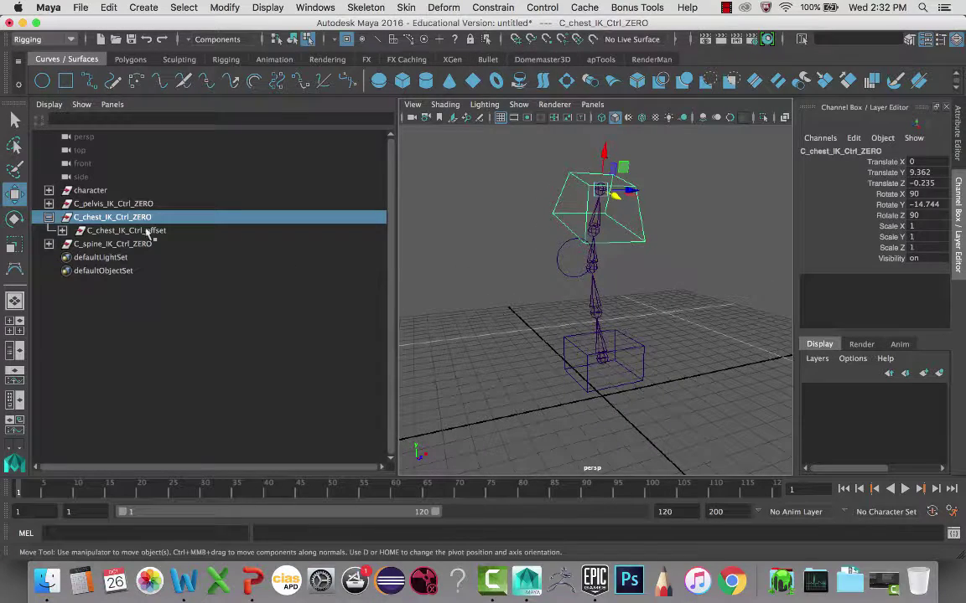
{"action": "left_click", "coordinate": [49, 217]}
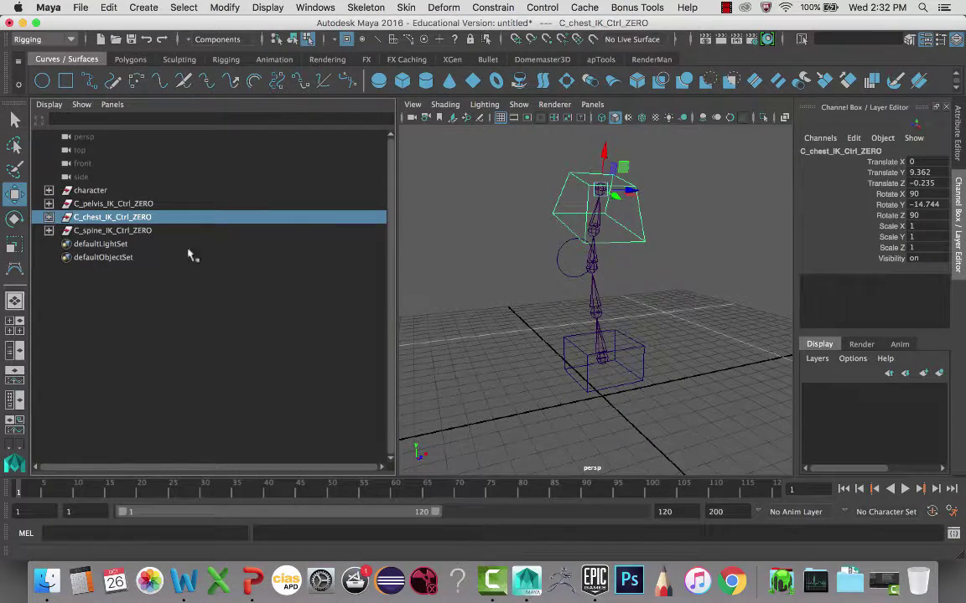
Parent the pelvis, chest and spine IK ZERO groups under the character's CTRL group and list only CTRL's direct children
{"action": "left_click", "coordinate": [122, 232]}
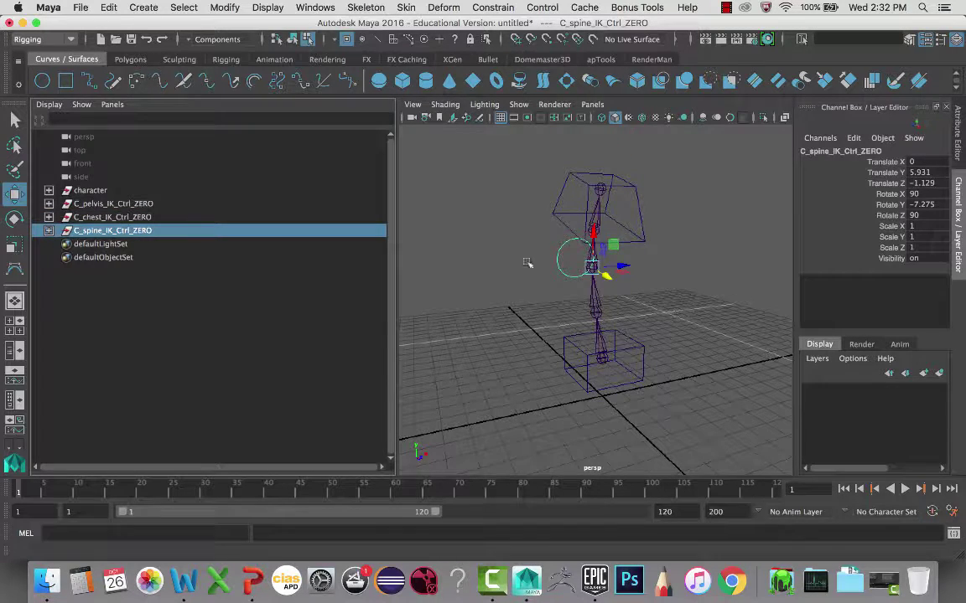
{"action": "left_click_drag", "start_coordinate": [526, 263], "coordinate": [644, 270], "text": "alt"}
{"action": "left_click", "coordinate": [80, 205], "text": "shift"}
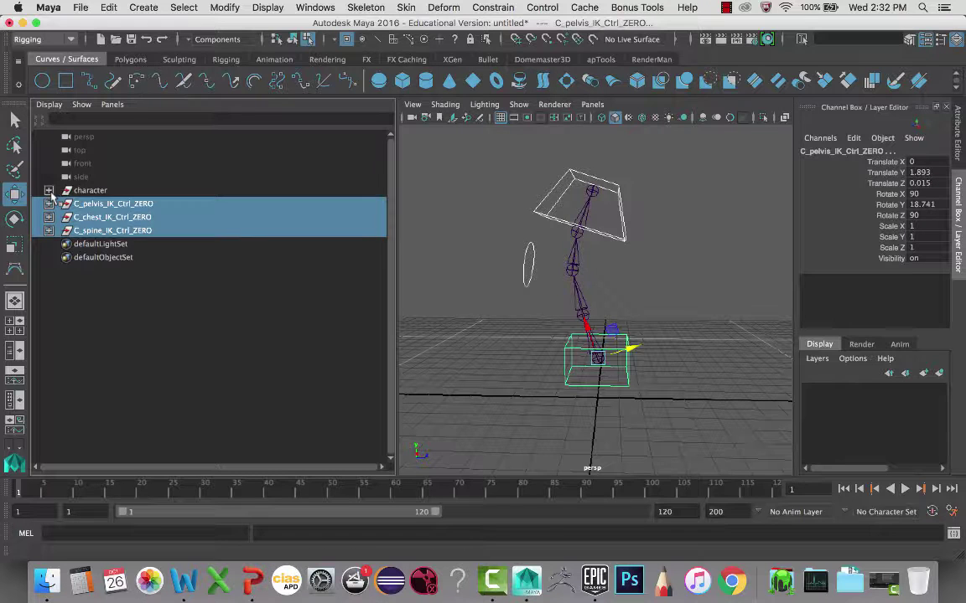
{"action": "left_click", "coordinate": [48, 190]}
{"action": "middle_click_drag", "start_coordinate": [92, 236], "coordinate": [107, 245]}
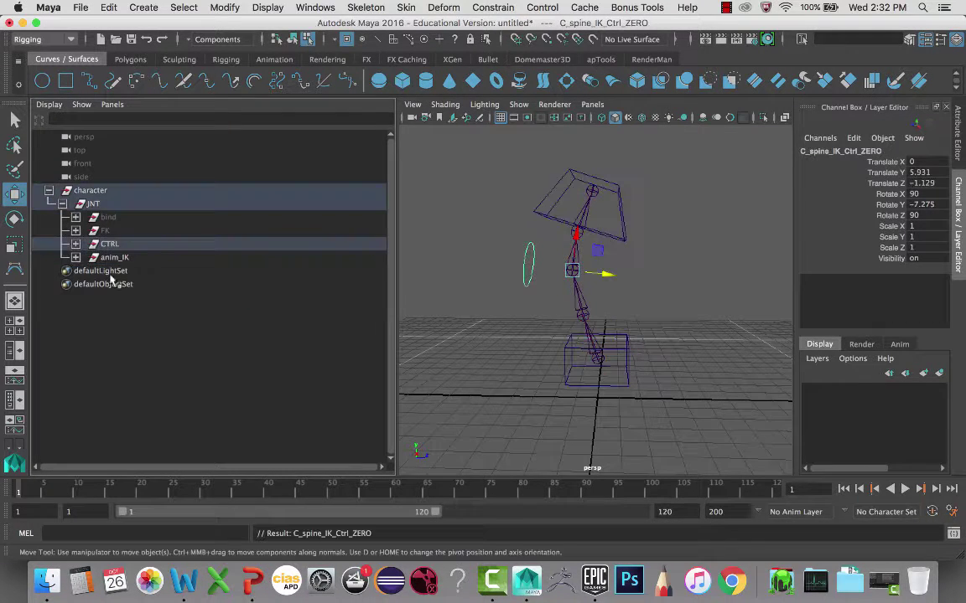
{"action": "left_click", "coordinate": [76, 244], "text": "shift"}
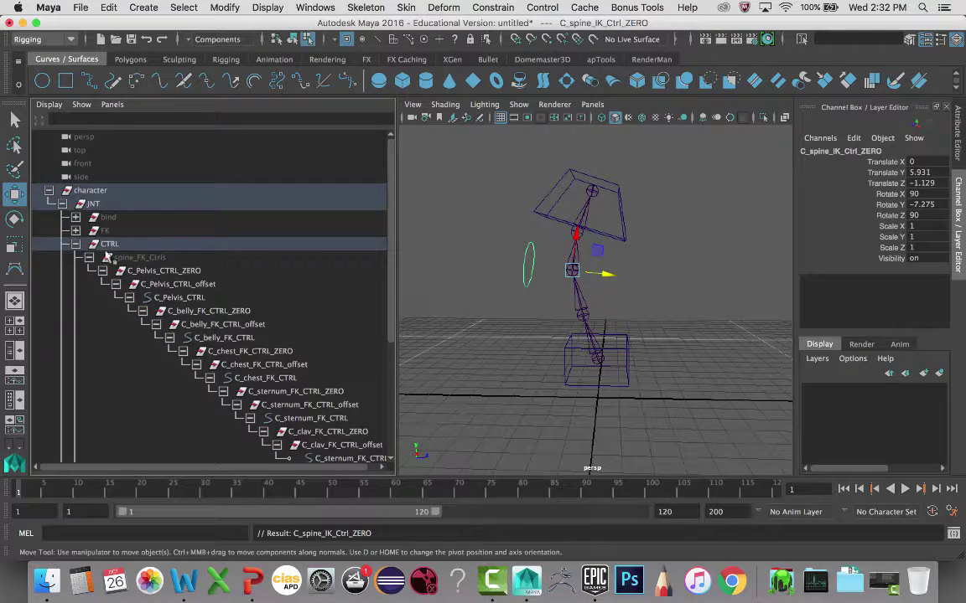
{"action": "scroll", "coordinate": [100, 260], "scroll_direction": "down", "scroll_amount": 5}
{"action": "scroll", "coordinate": [109, 263], "scroll_direction": "up", "scroll_amount": 5}
{"action": "scroll", "coordinate": [118, 265], "scroll_direction": "down", "scroll_amount": 2}
{"action": "scroll", "coordinate": [118, 265], "scroll_direction": "up", "scroll_amount": 2}
{"action": "left_click", "coordinate": [75, 244], "text": "shift"}
{"action": "left_click", "coordinate": [75, 244]}
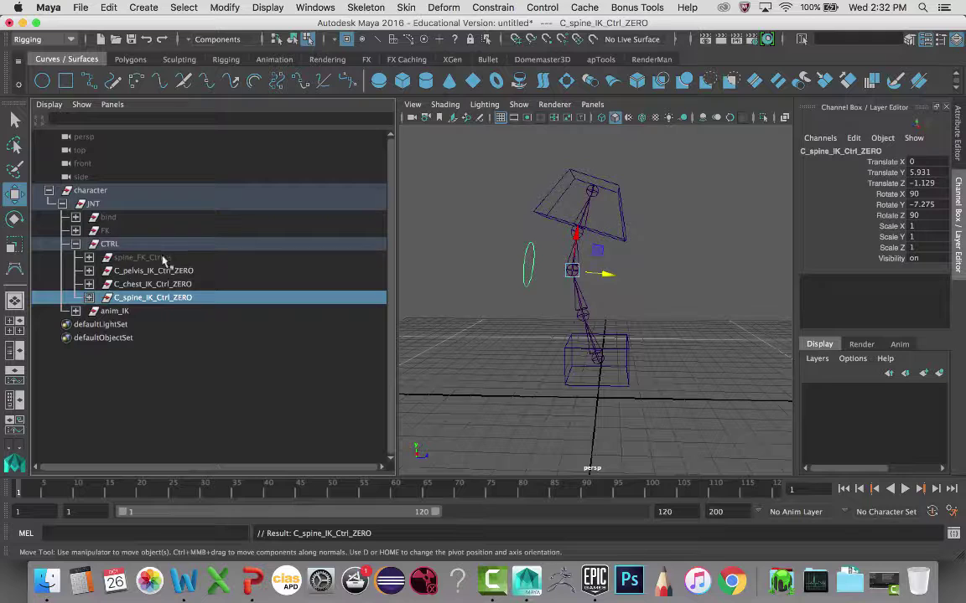
Group the pelvis, chest and spine IK ZERO groups together under CTRL and name the group spine_IK_Ctrls
{"action": "left_click", "coordinate": [134, 269]}
{"action": "left_click", "coordinate": [151, 298], "text": "shift"}
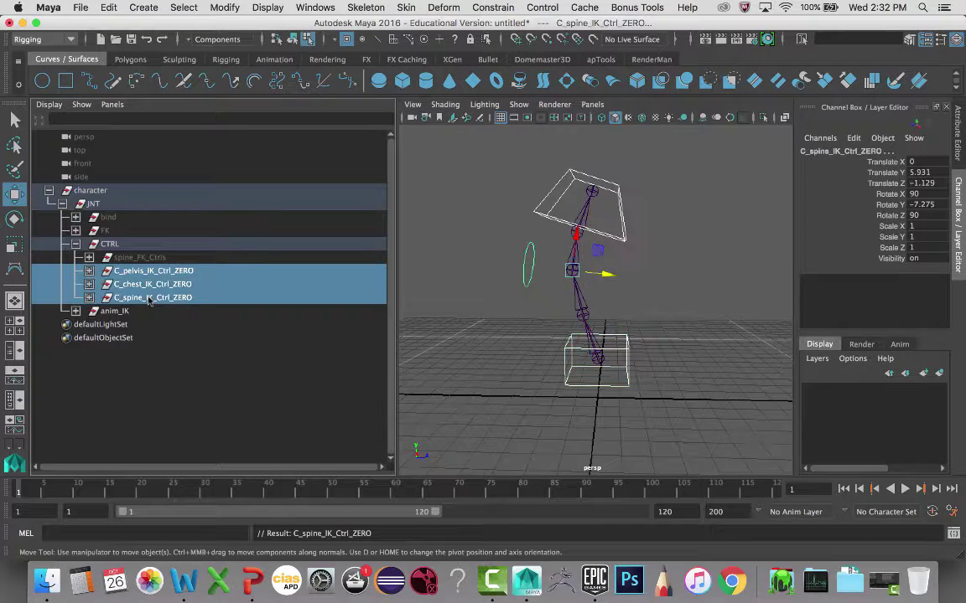
{"action": "key", "text": "ctrl+g"}
{"action": "double_click", "coordinate": [130, 272]}
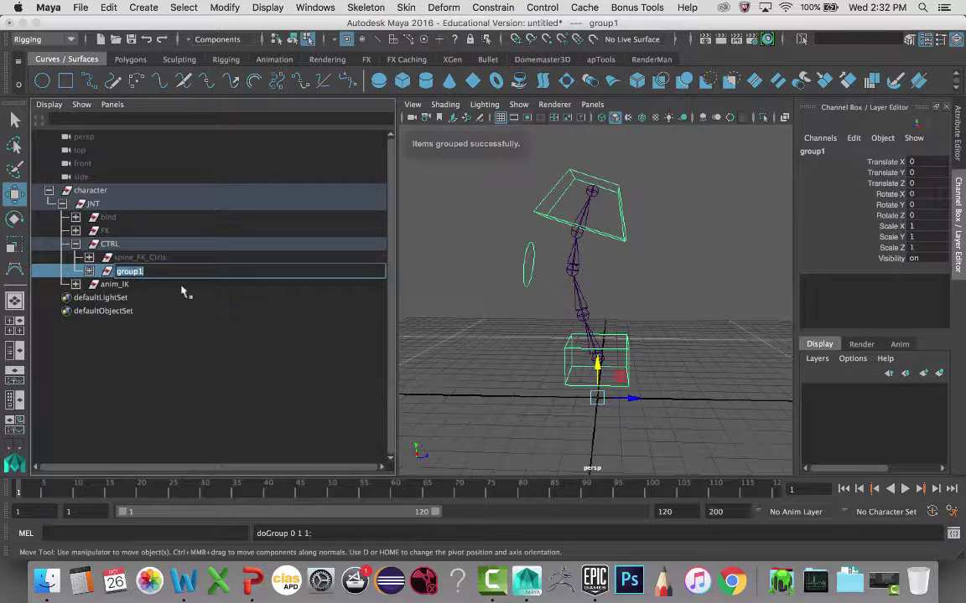
{"action": "type", "text": "spine_IK_"}
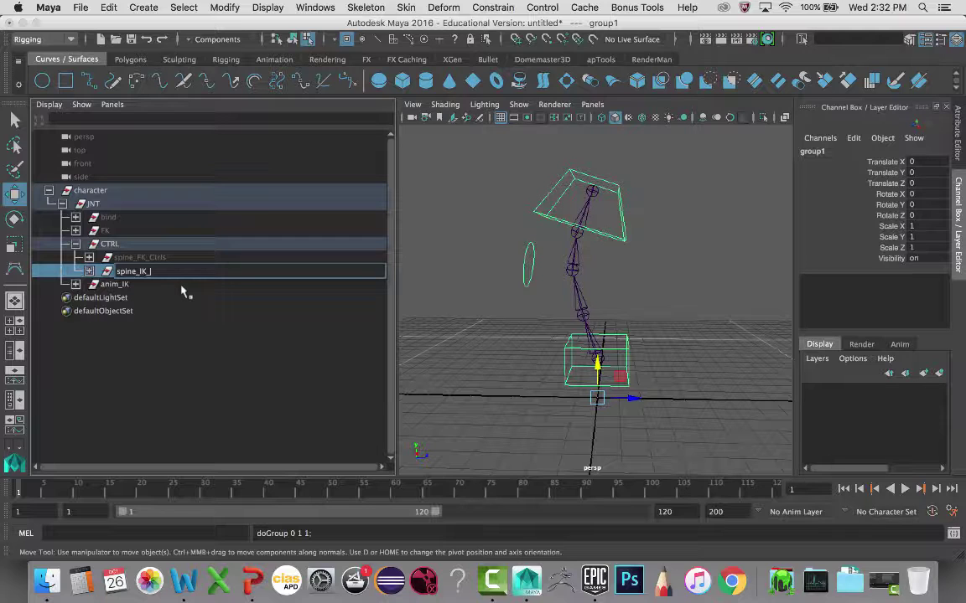
{"action": "type", "text": "Ctrls"}
{"action": "key", "text": "Return"}
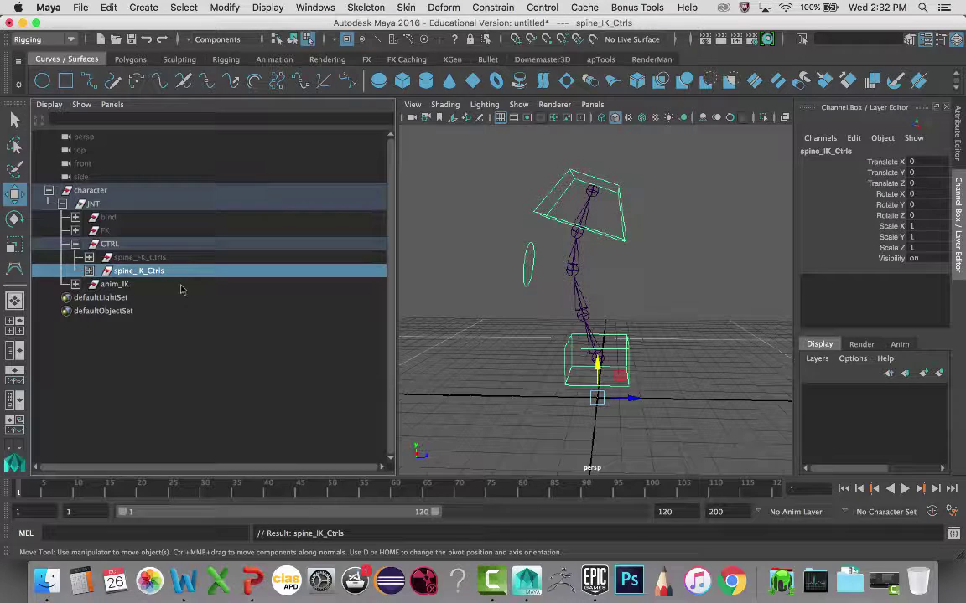
{"action": "left_click", "coordinate": [122, 258]}
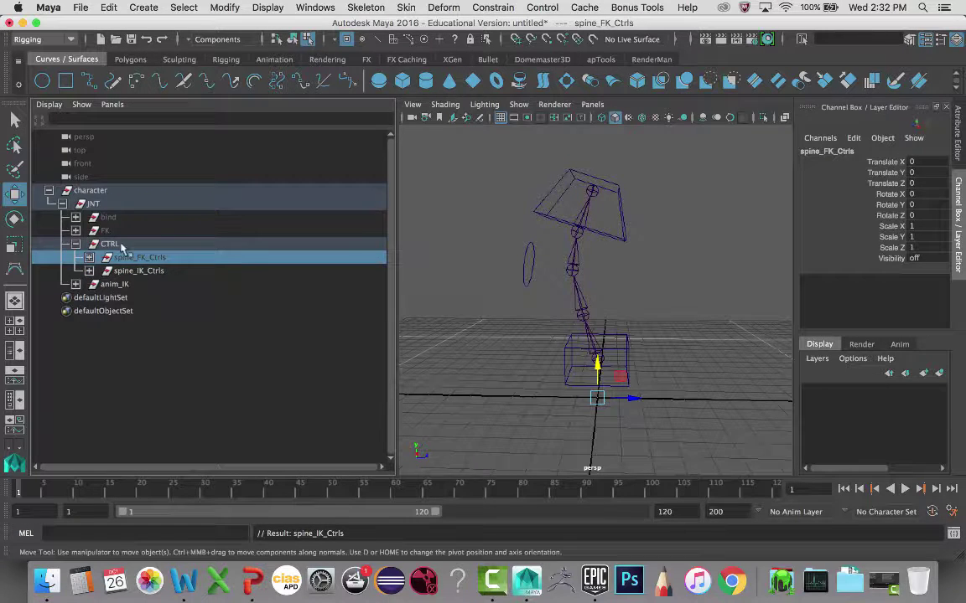
{"action": "left_click", "coordinate": [134, 271]}
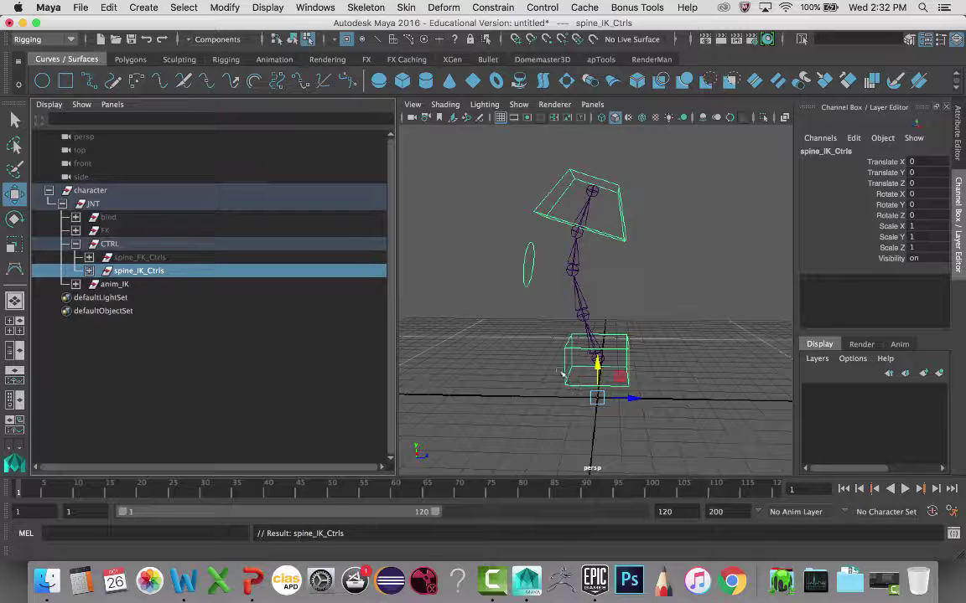
{"action": "left_click_drag", "start_coordinate": [560, 374], "coordinate": [618, 213], "text": "alt"}
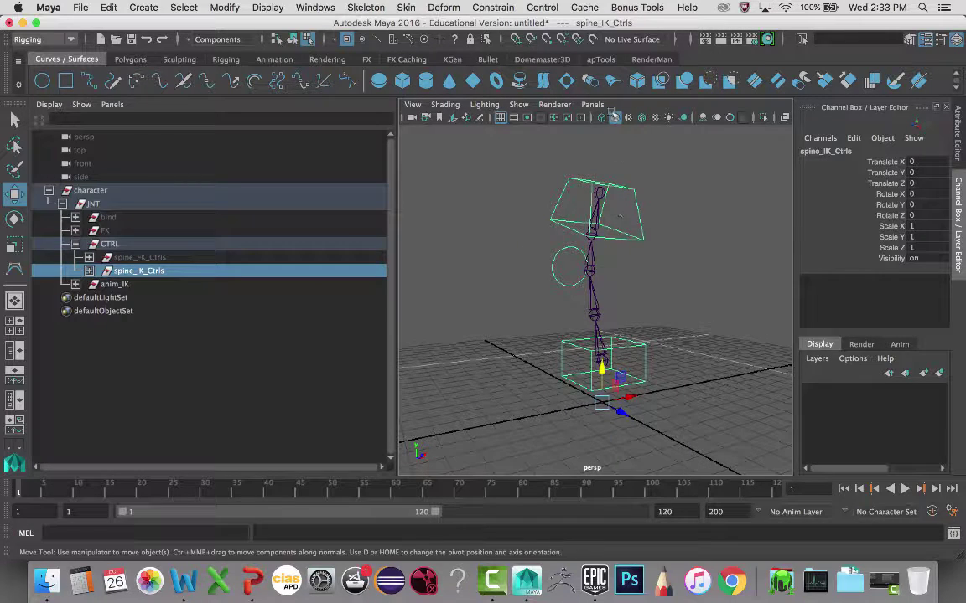
{"action": "mouse_move", "coordinate": [598, 311]}
{"action": "left_mouse_down", "text": "alt"}
{"action": "mouse_move", "coordinate": [668, 317]}
{"action": "mouse_move", "coordinate": [607, 314]}
{"action": "left_mouse_up", "text": "alt"}
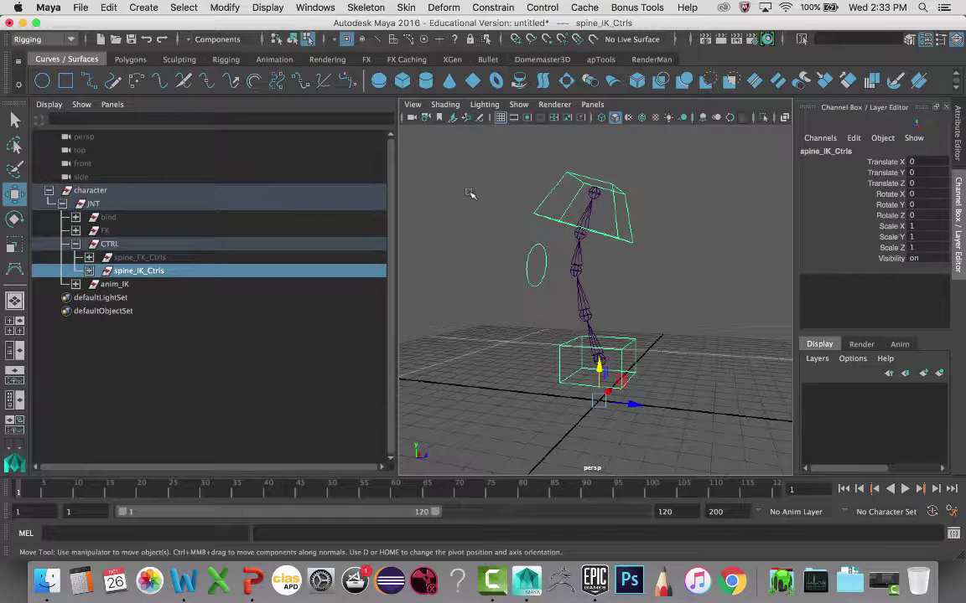
Save the scene to the Desktop as a Maya ASCII file named spine
{"action": "key", "text": "q"}
{"action": "key", "text": "super+s"}
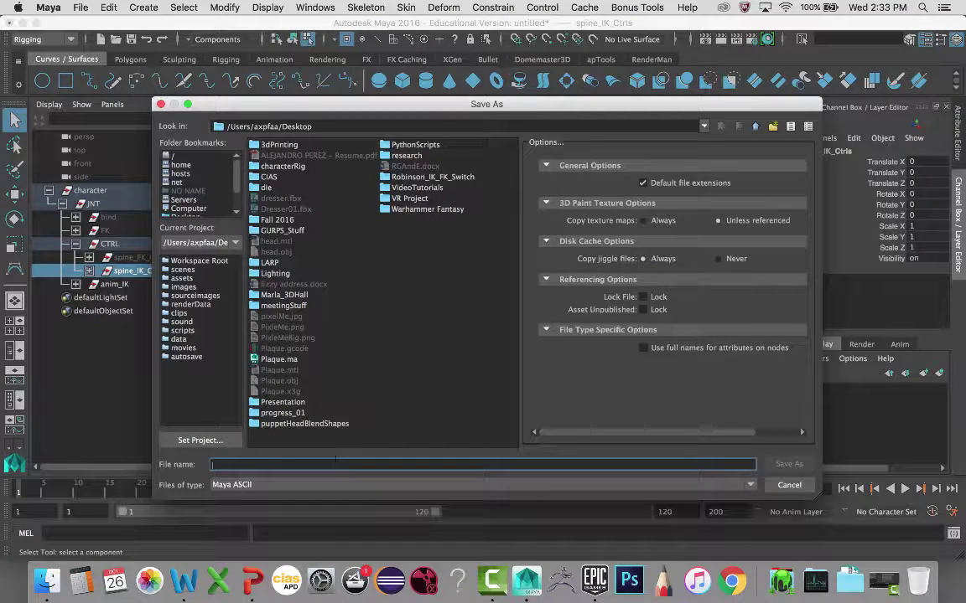
{"action": "type", "text": "spine"}
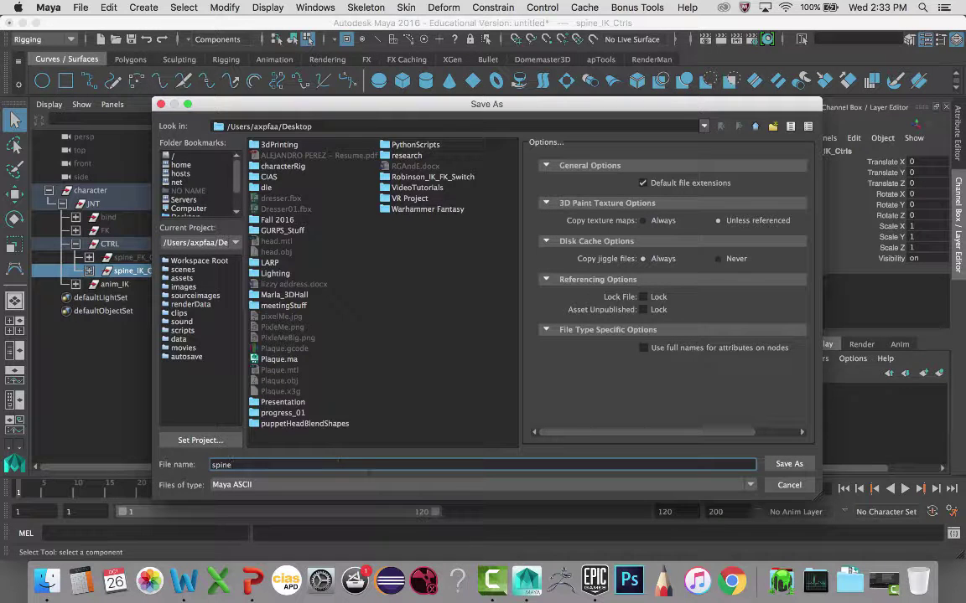
{"action": "key", "text": "Return"}
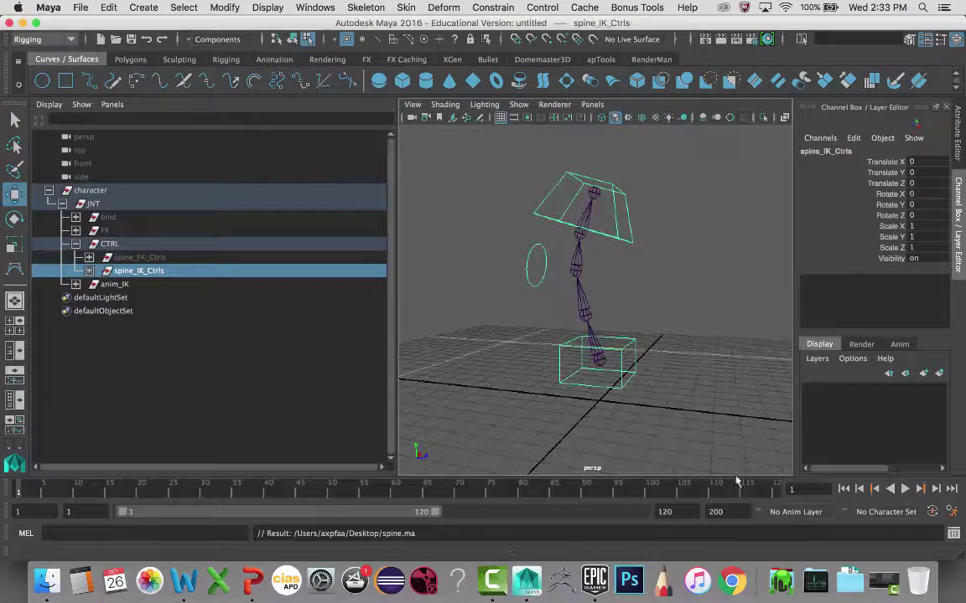